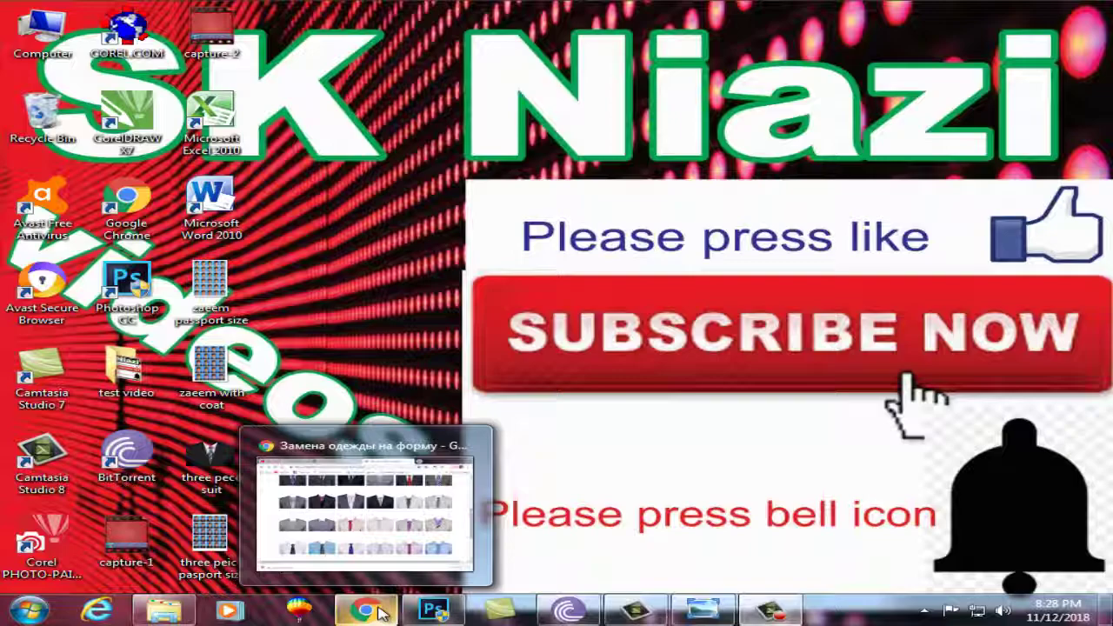
Step: Restore the Chrome suit gallery, choose the Windows 7 Basic colour scheme, and scroll to the pink-tie suit
left_click(380, 613)
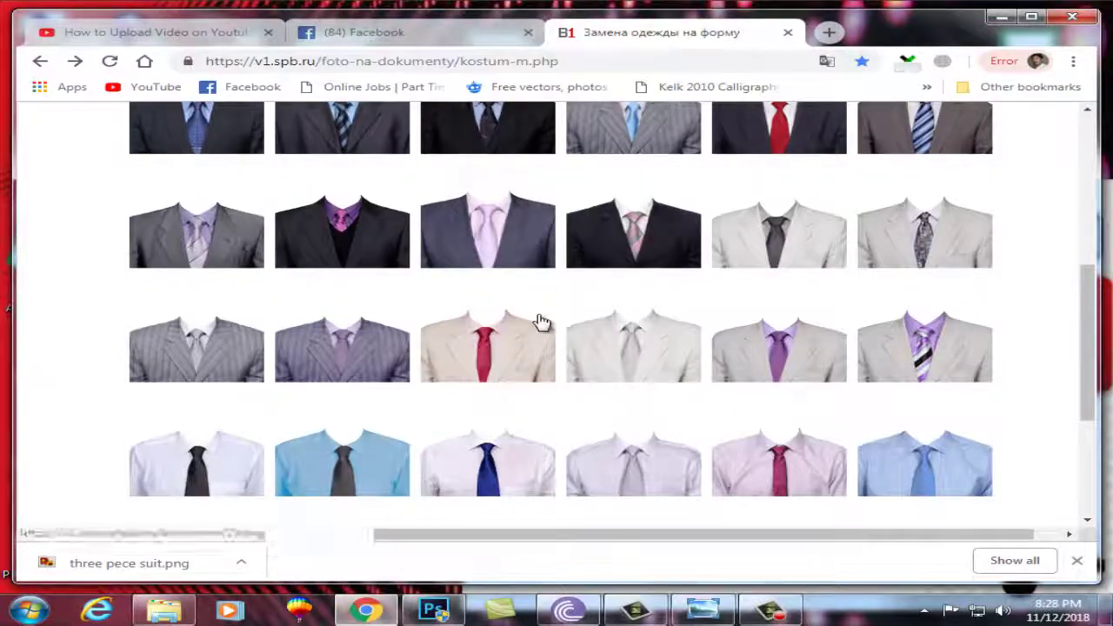
scroll(542, 240, "up", 3)
scroll(535, 240, "up", 2)
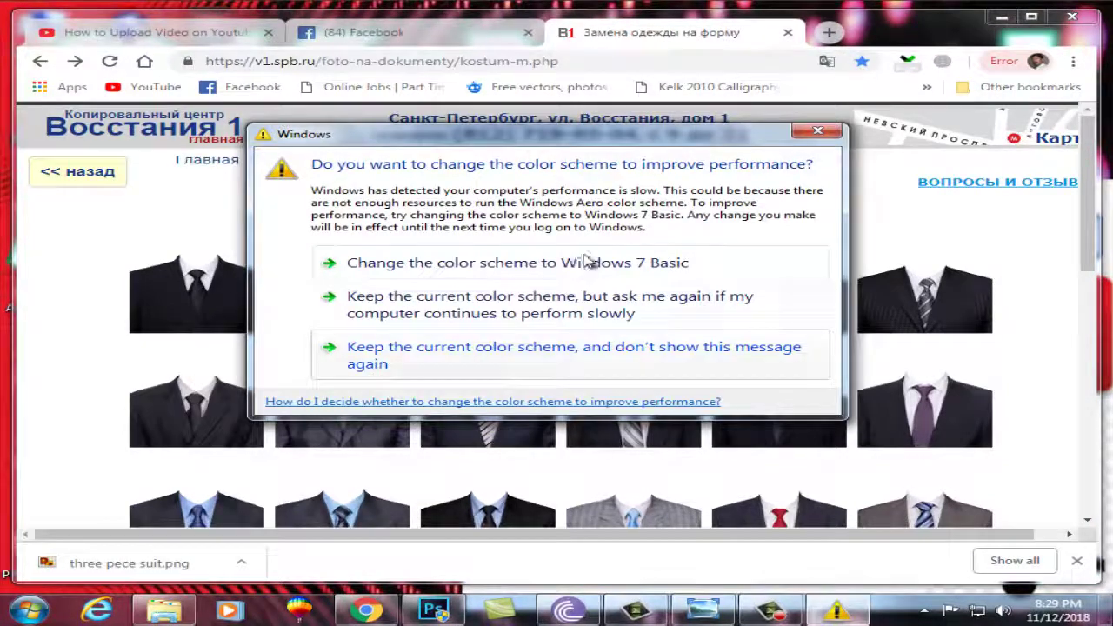
left_click(583, 266)
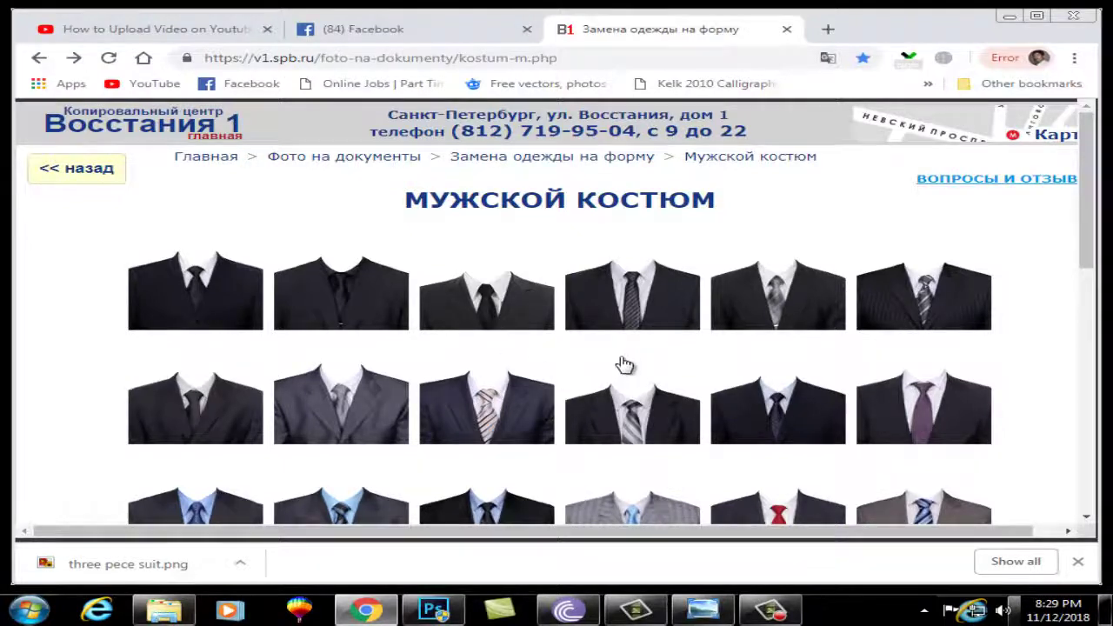
scroll(621, 356, "down", 2)
scroll(551, 293, "down", 2)
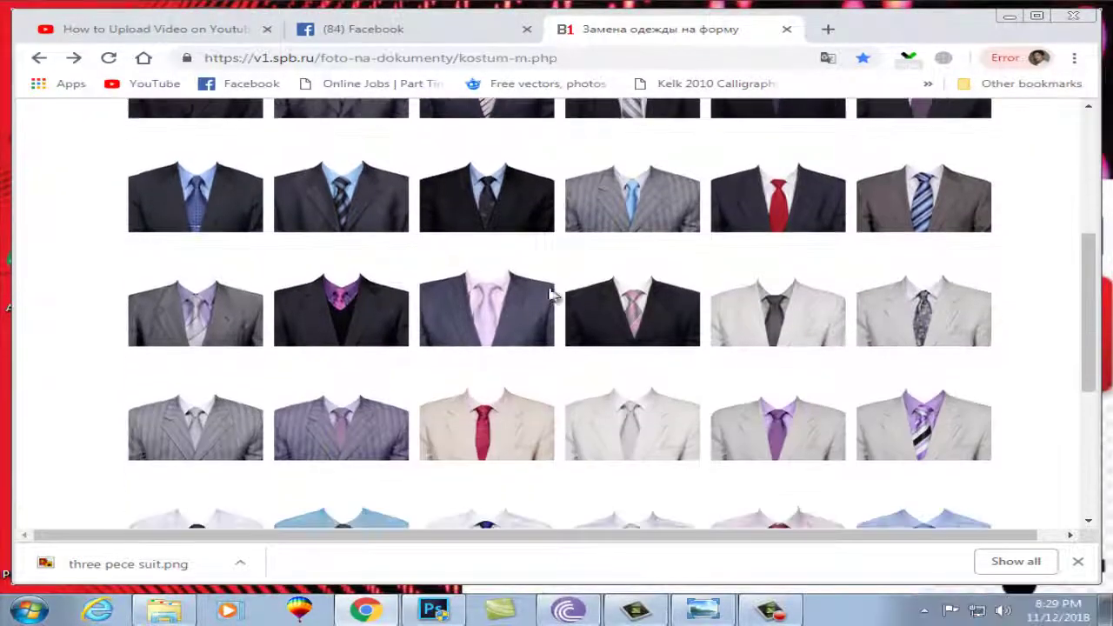
Step: Enlarge the dark suit with pink tie and page through the images to the light-grey sweater
left_click(511, 307)
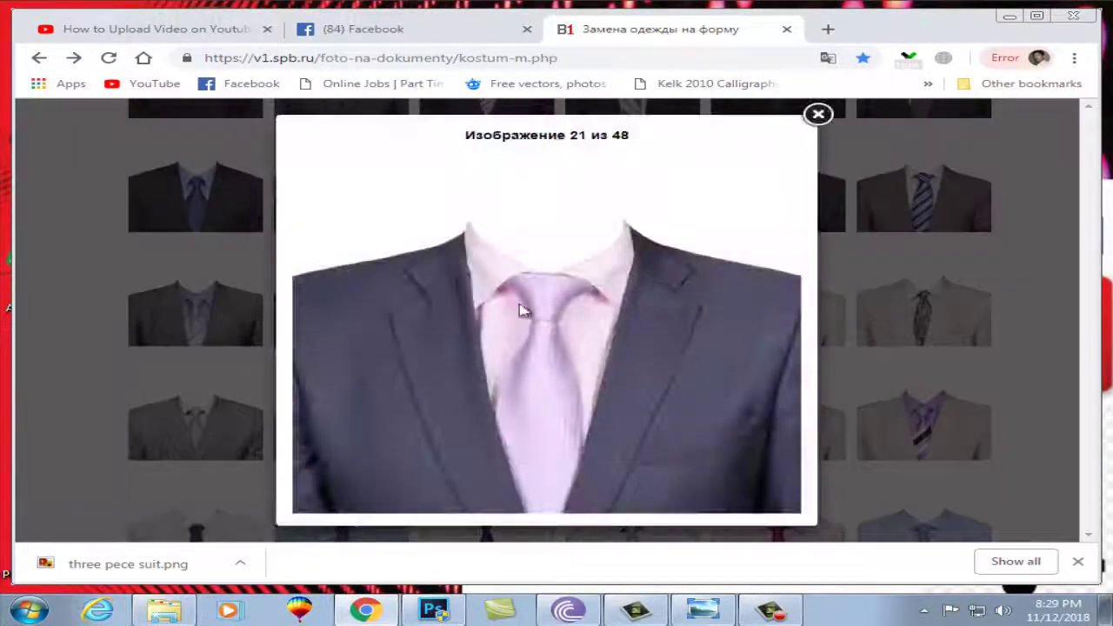
left_click(771, 326)
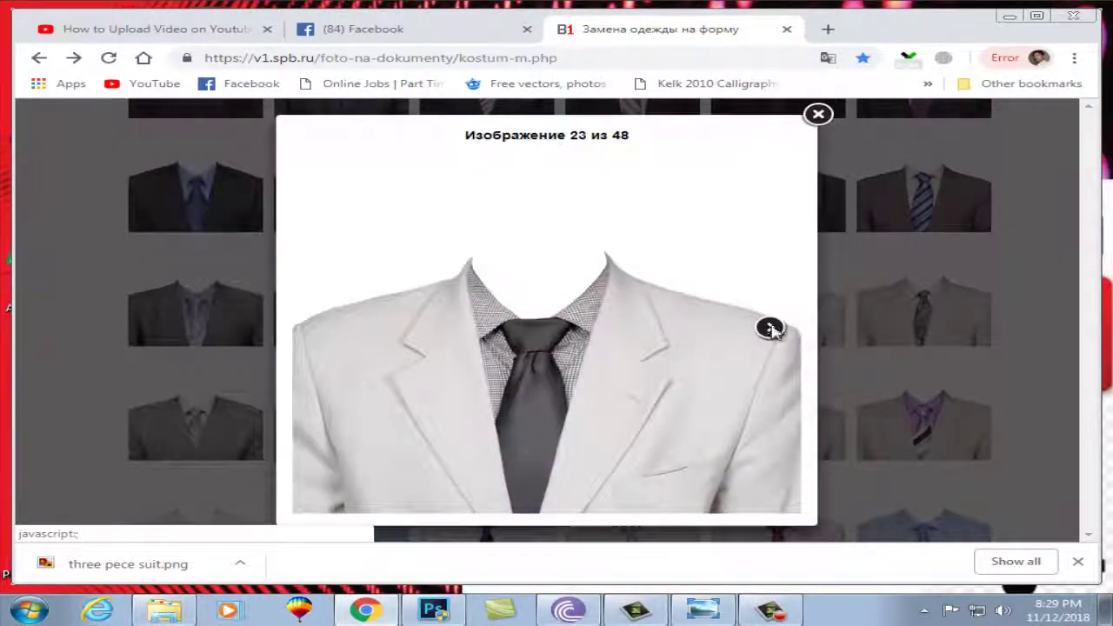
left_click(771, 328)
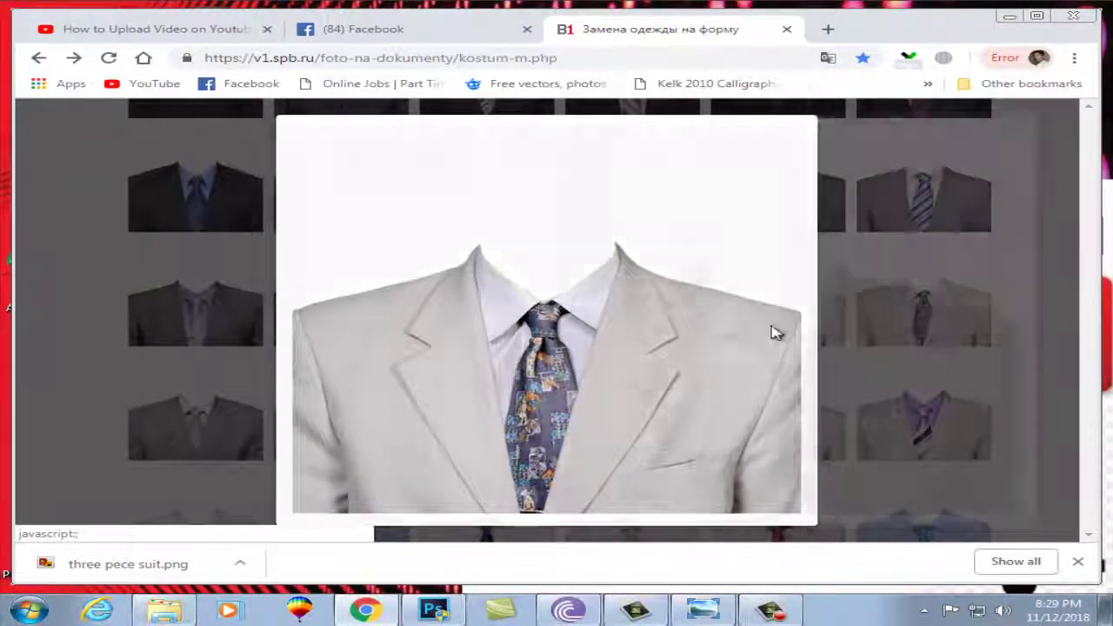
left_click(773, 330)
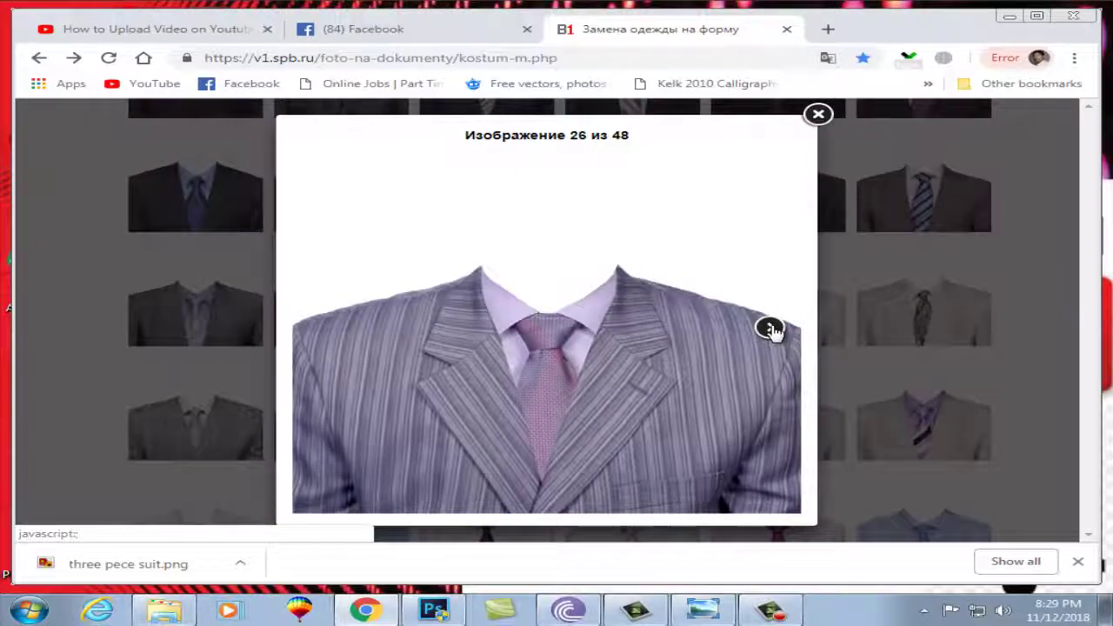
left_click(772, 330)
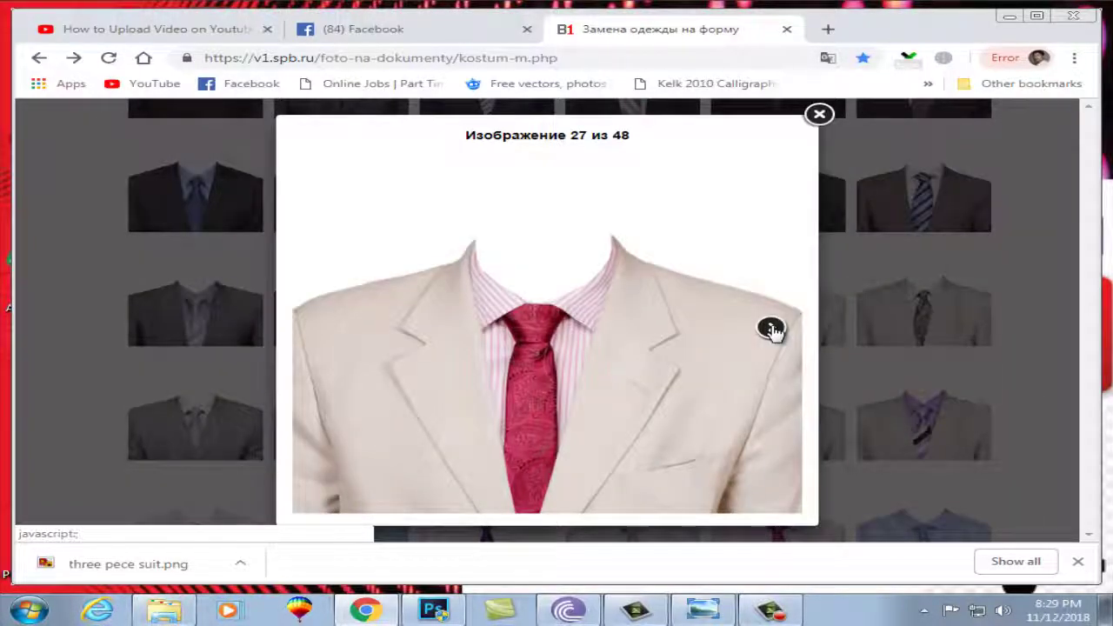
left_click(772, 329)
left_click(772, 329)
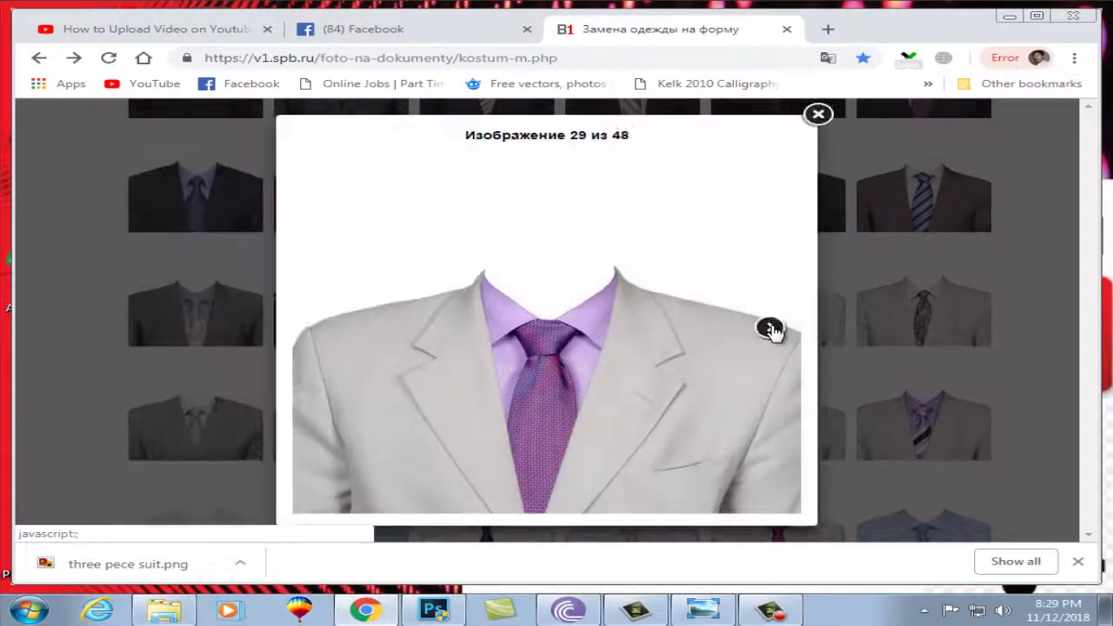
left_click(772, 330)
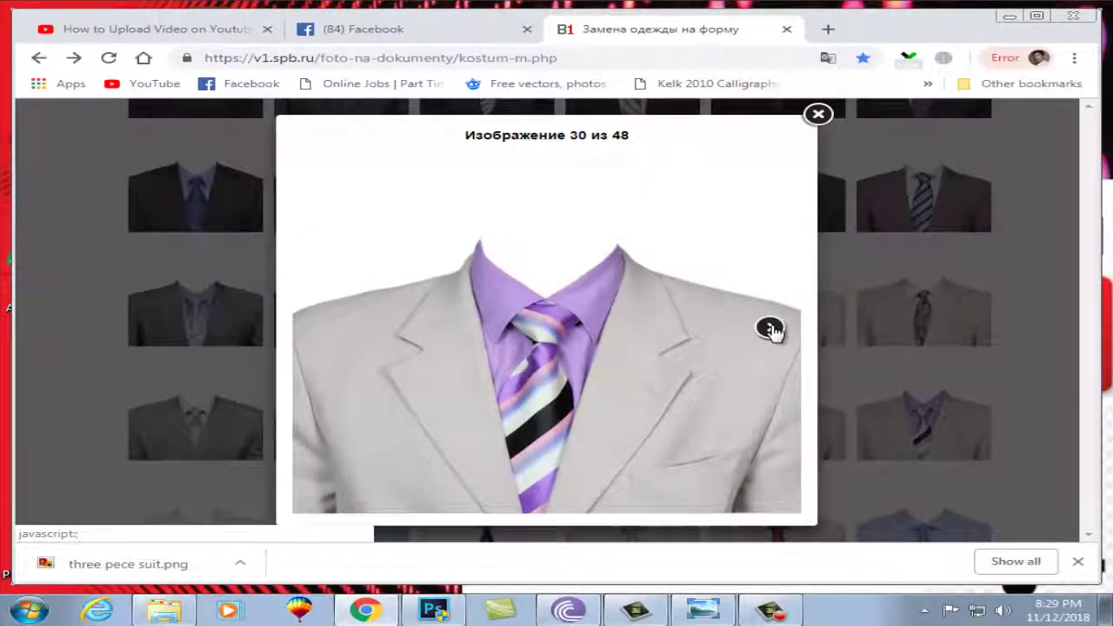
left_click(772, 329)
left_click(774, 331)
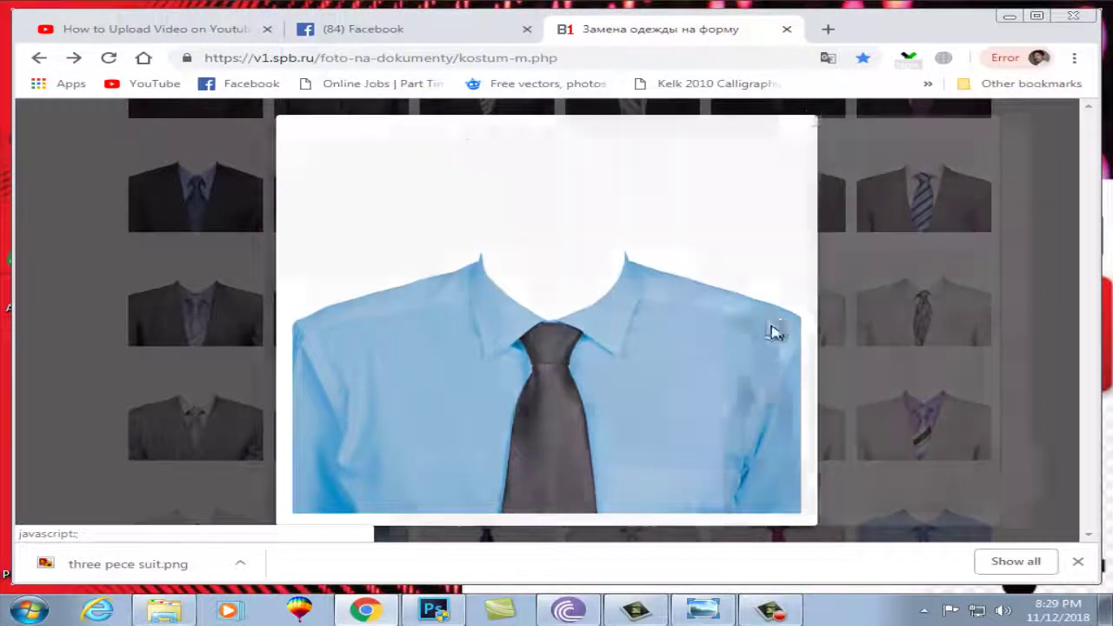
left_click(772, 329)
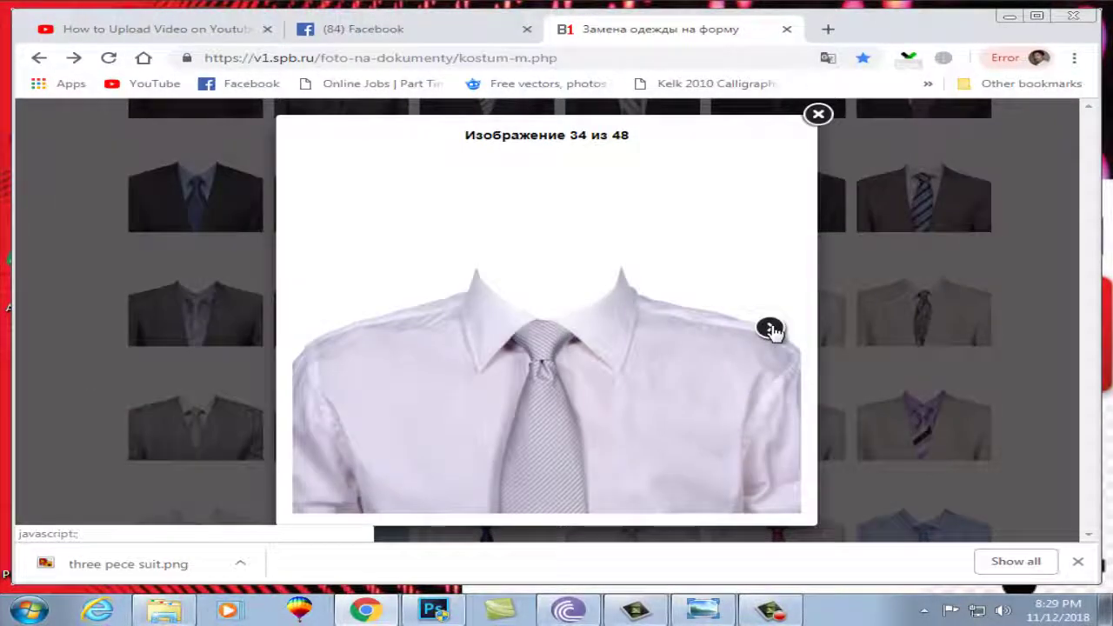
left_click(772, 330)
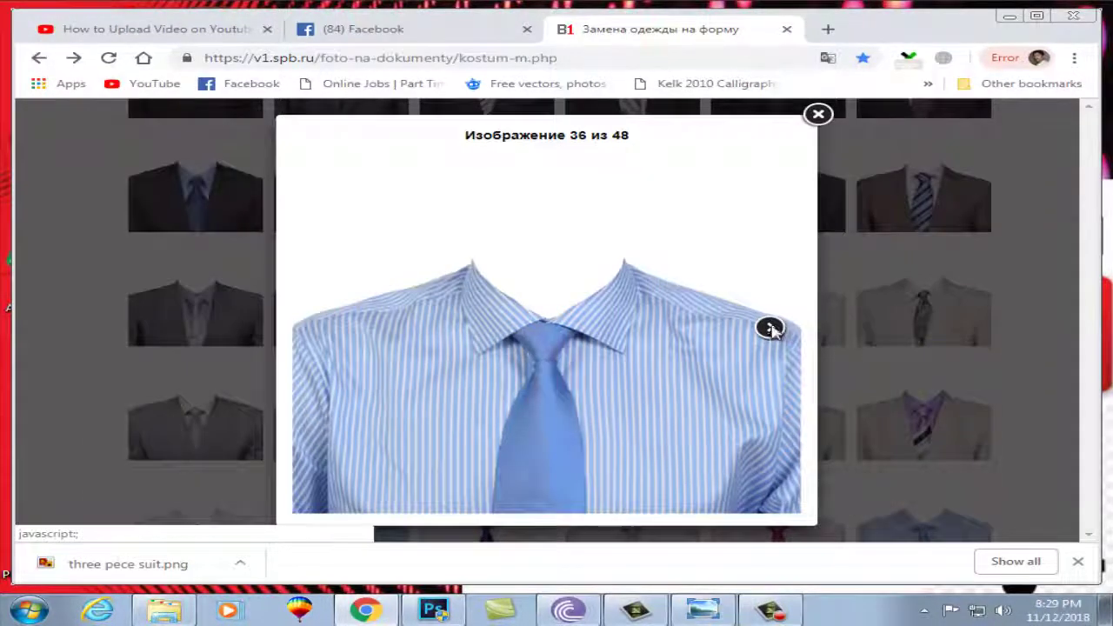
left_click(773, 330)
left_click(772, 330)
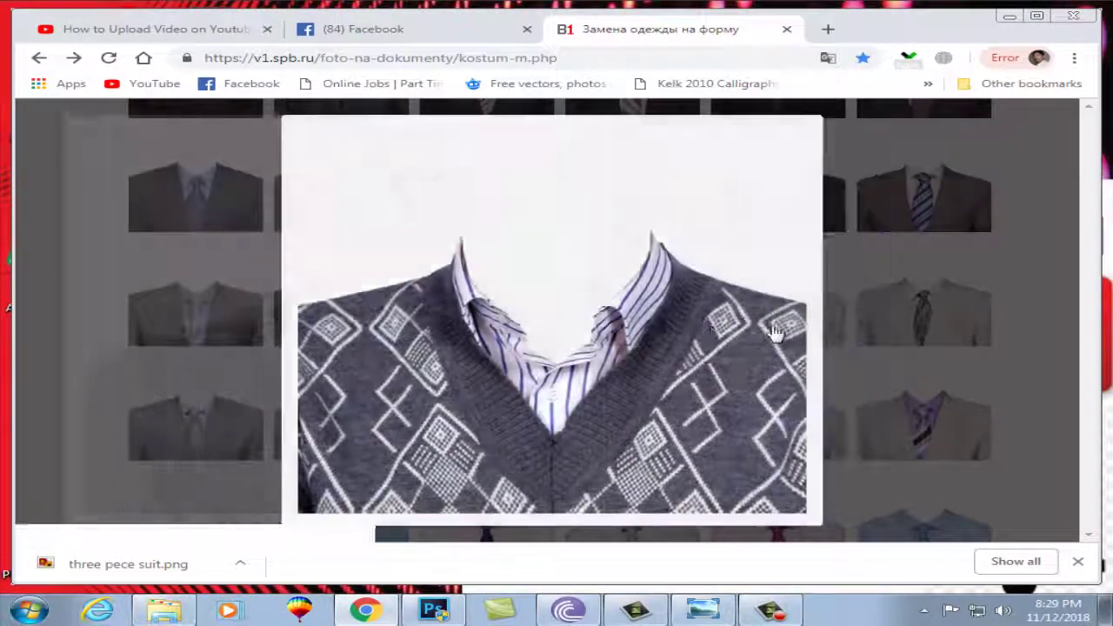
left_click(773, 330)
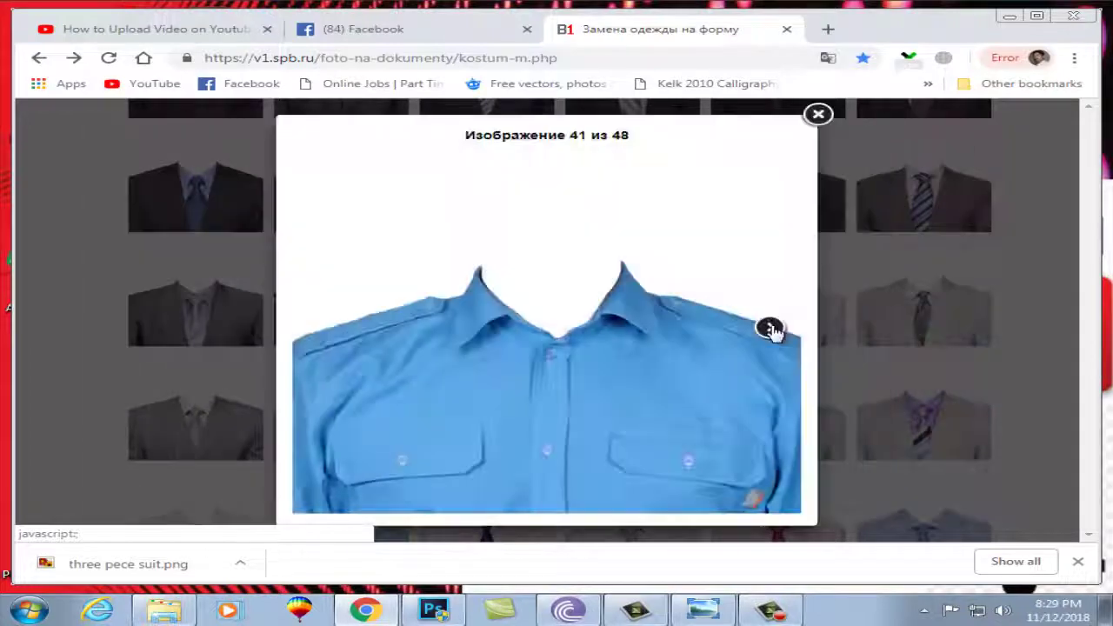
left_click(773, 330)
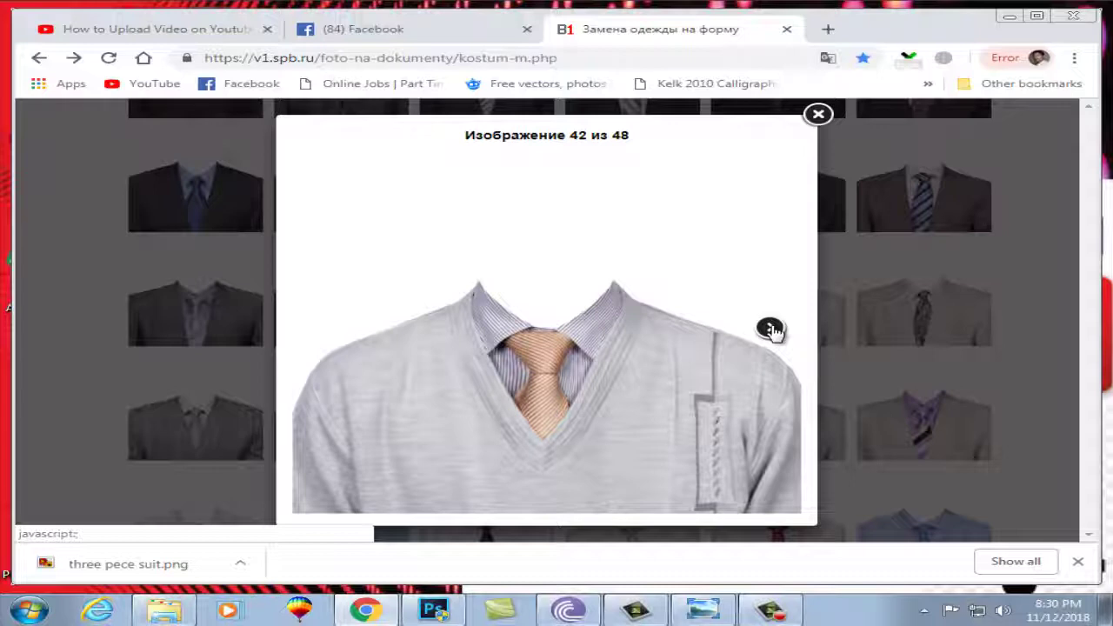
Step: Close the image viewer, return the gallery to the top, and switch to Photoshop
left_click(819, 115)
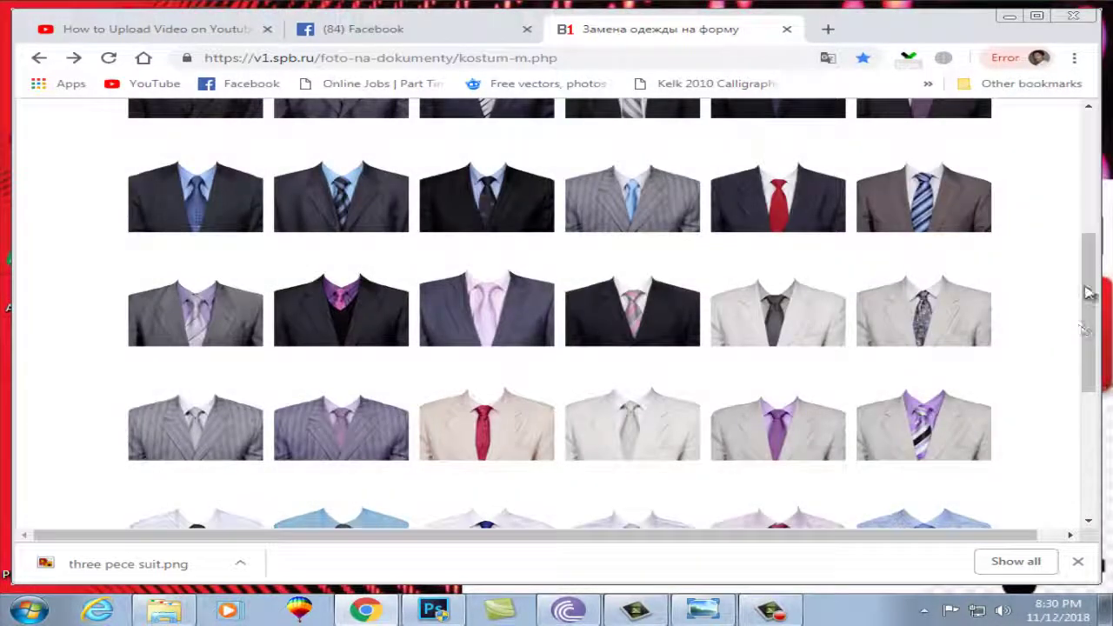
mouse_move(1084, 296)
left_mouse_down()
mouse_move(1091, 261)
mouse_move(1054, 249)
left_mouse_up()
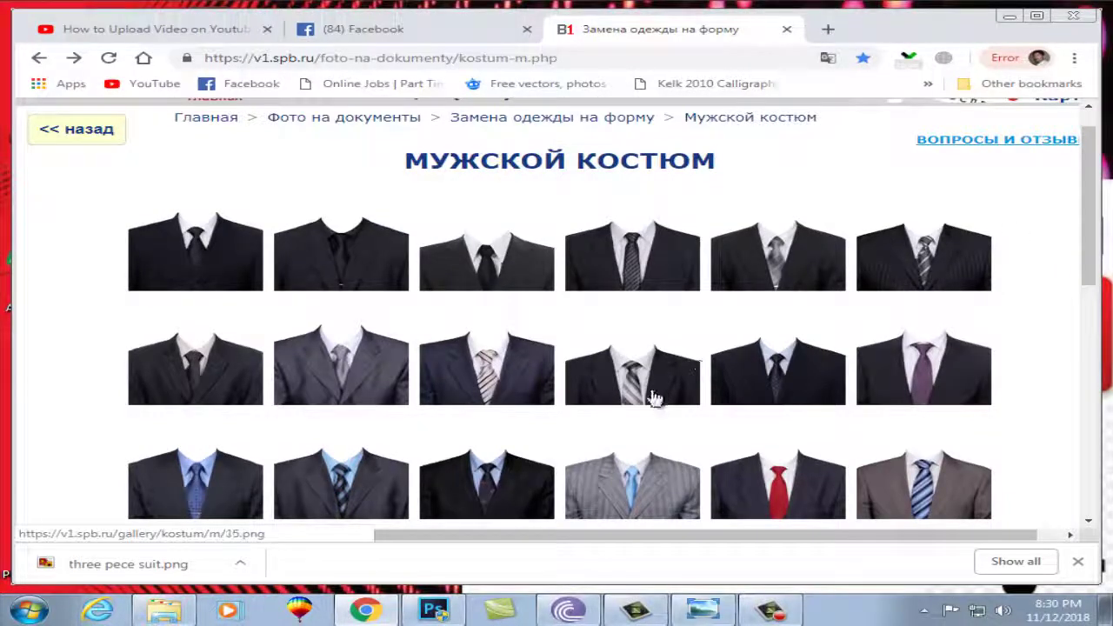
left_click(434, 610)
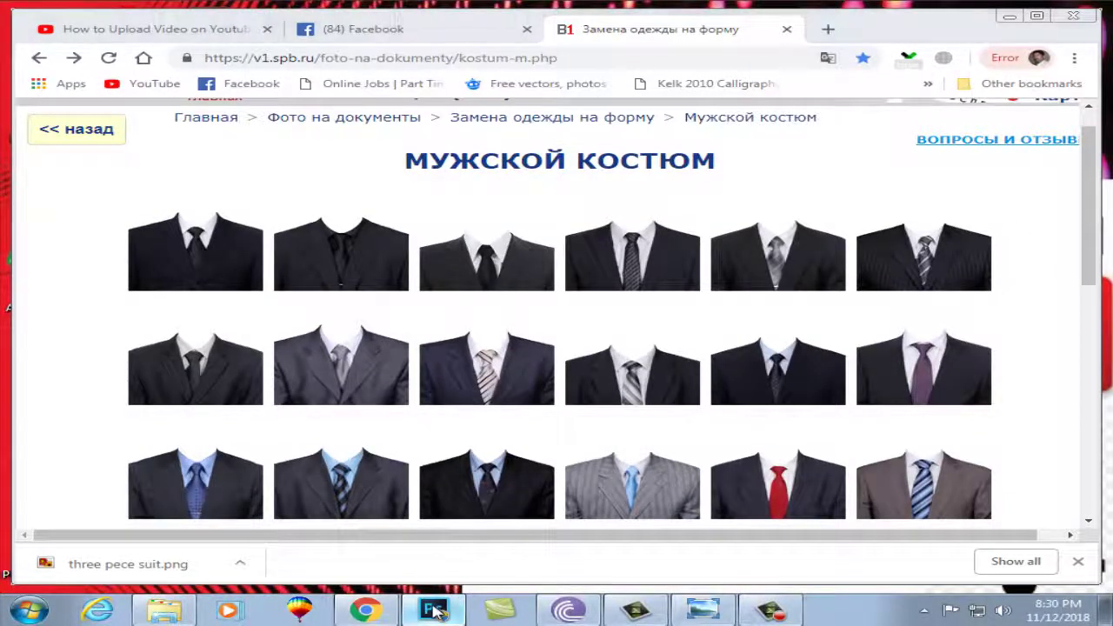
Step: Nudge the suit image, clear the head selection in zaeem with coat.jpg, and show the Untitled-1 passport photo
mouse_move(550, 315)
left_mouse_down()
mouse_move(574, 347)
mouse_move(517, 316)
mouse_move(542, 318)
mouse_move(514, 316)
mouse_move(552, 313)
left_mouse_up()
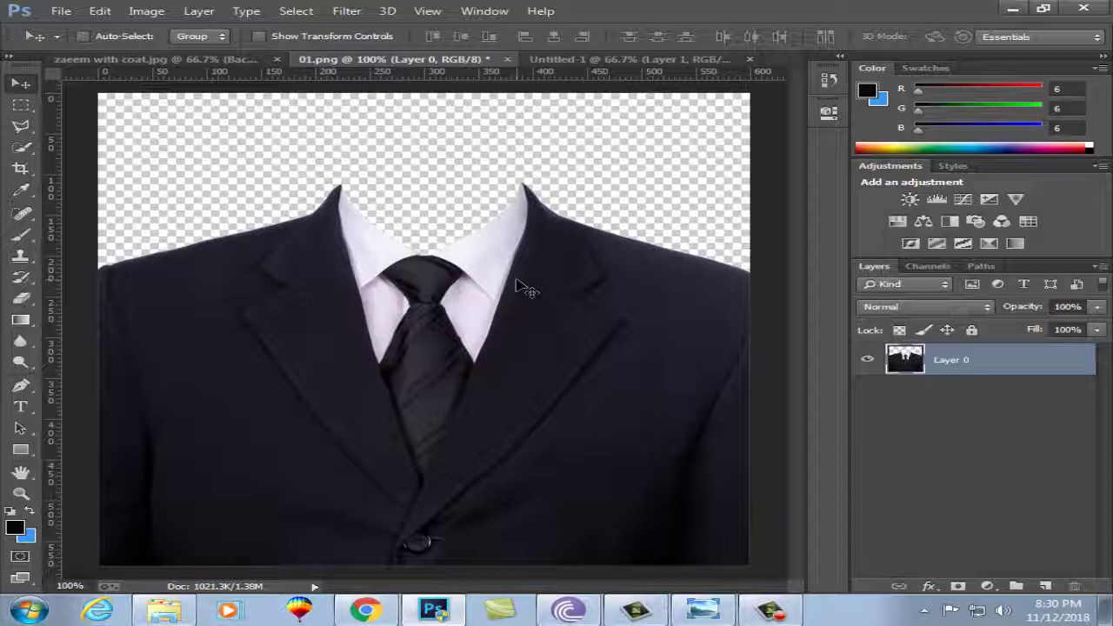
left_click(217, 59)
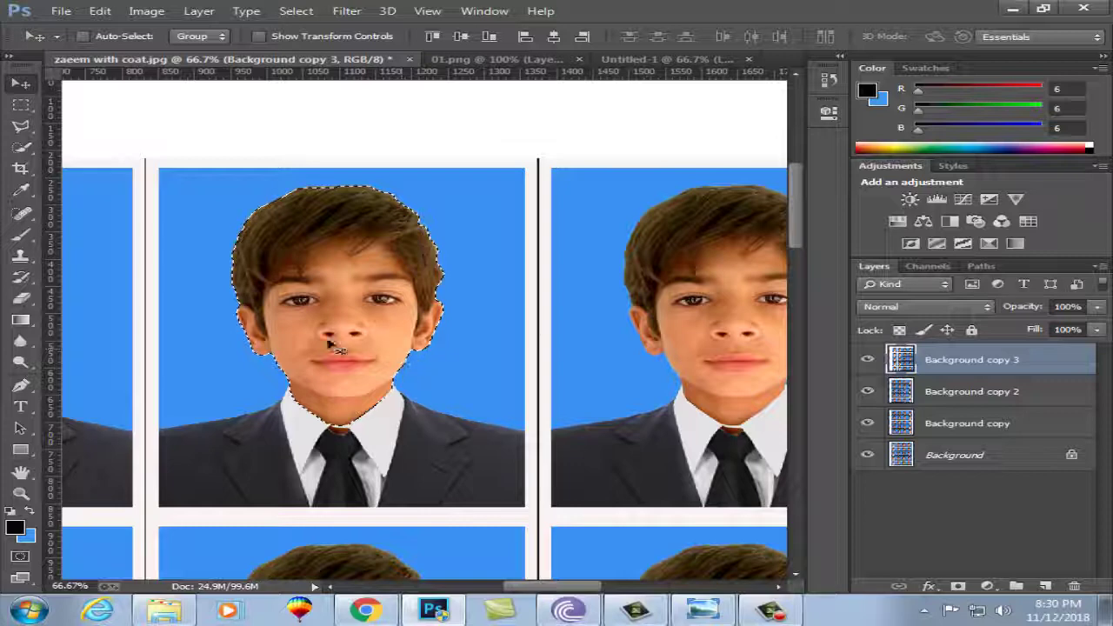
left_click(20, 105)
left_click(226, 231)
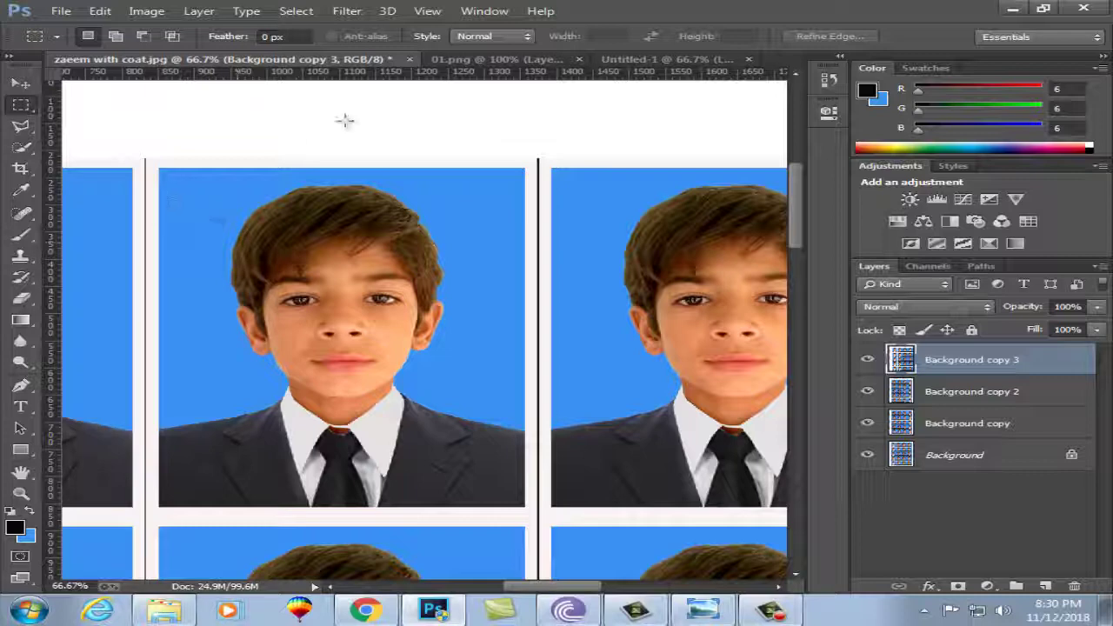
left_click(497, 59)
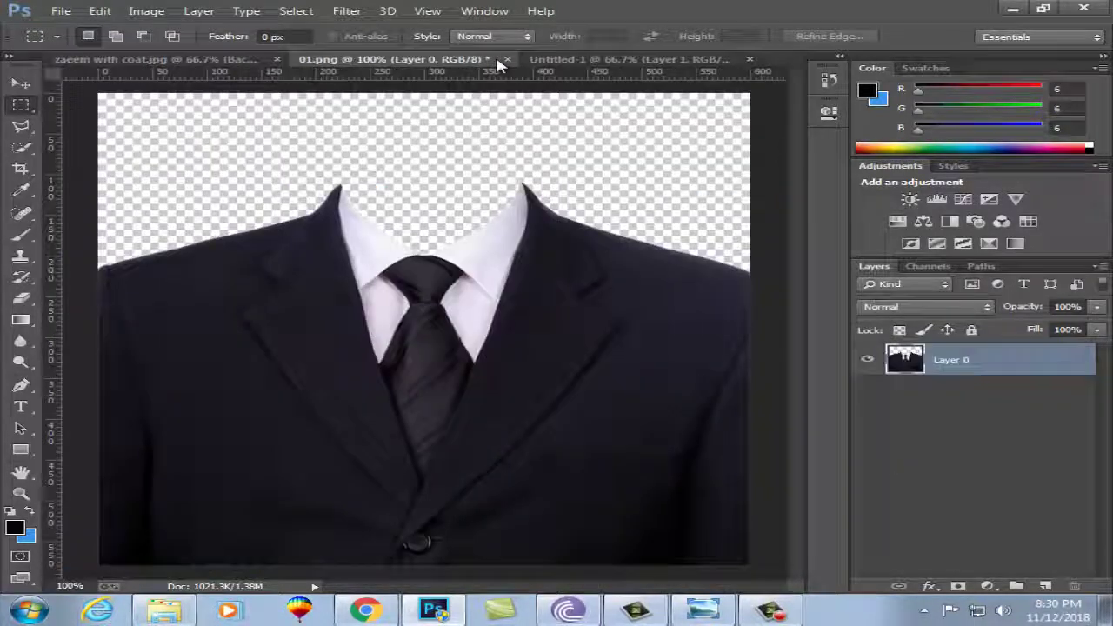
left_click(570, 59)
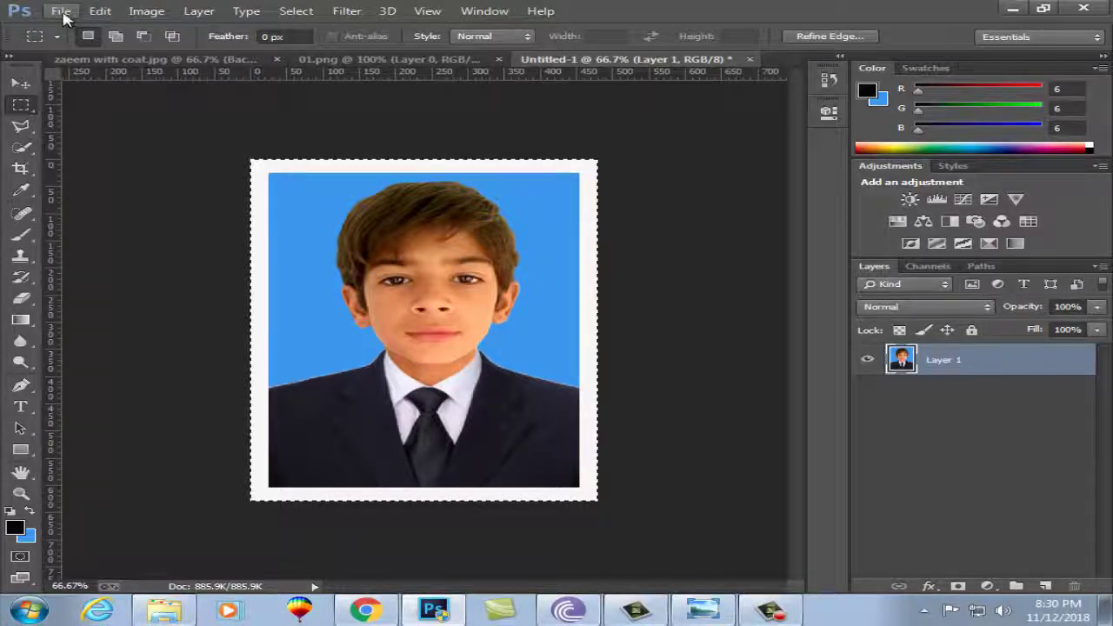
Step: Create a white 2 × 3 inch, 300 ppi document from the Photo preset and dock it as Untitled-2
left_click(60, 12)
left_click(96, 32)
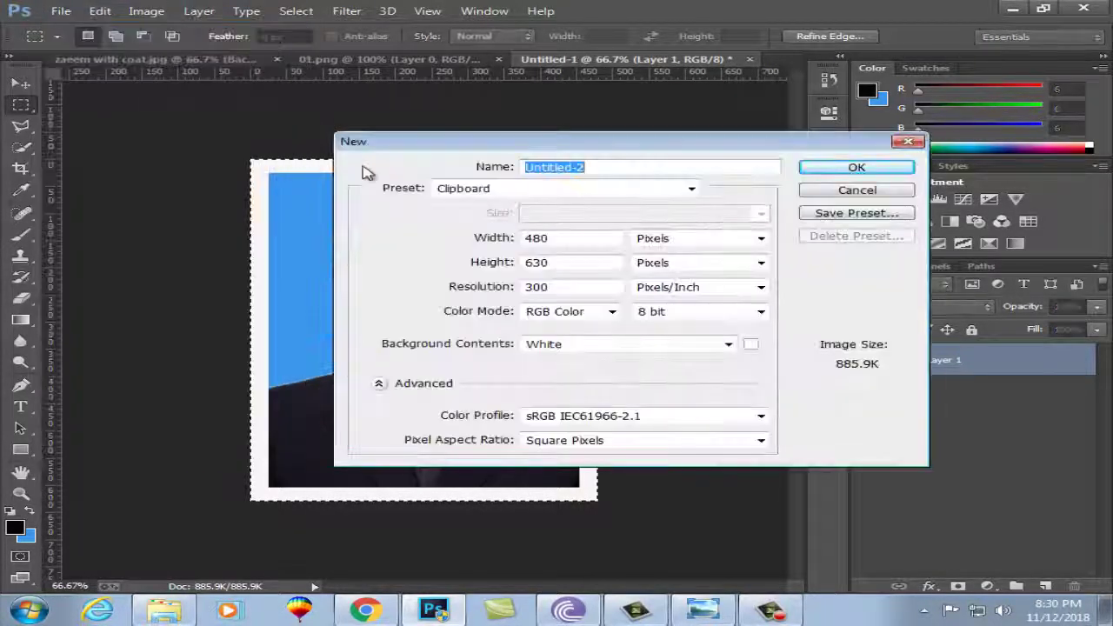
left_click(691, 188)
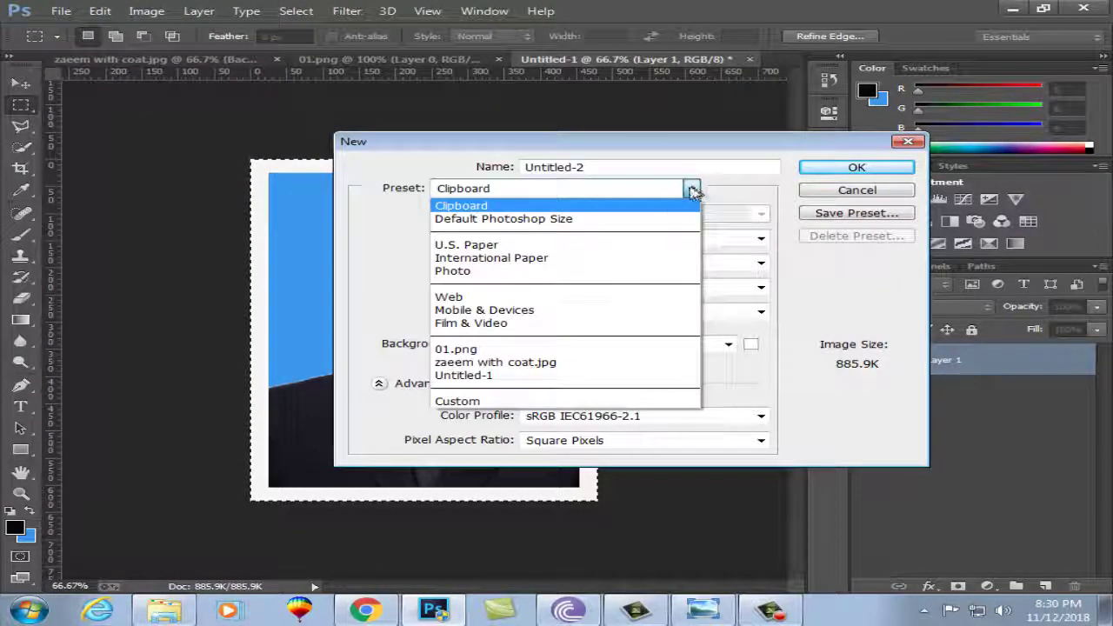
left_click(536, 273)
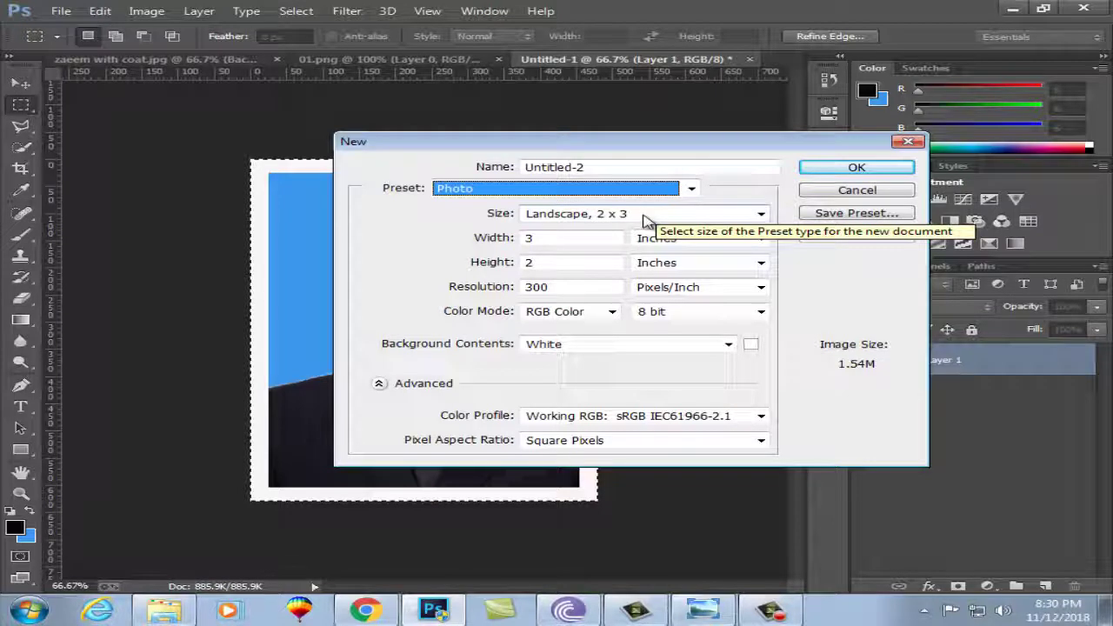
double_click(528, 237)
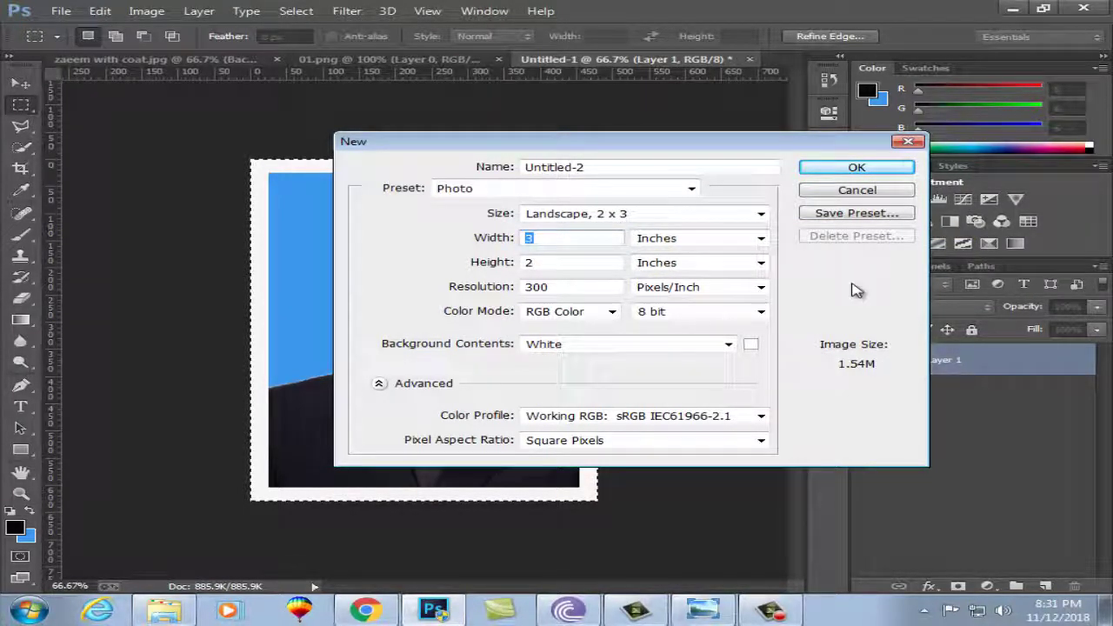
type("2")
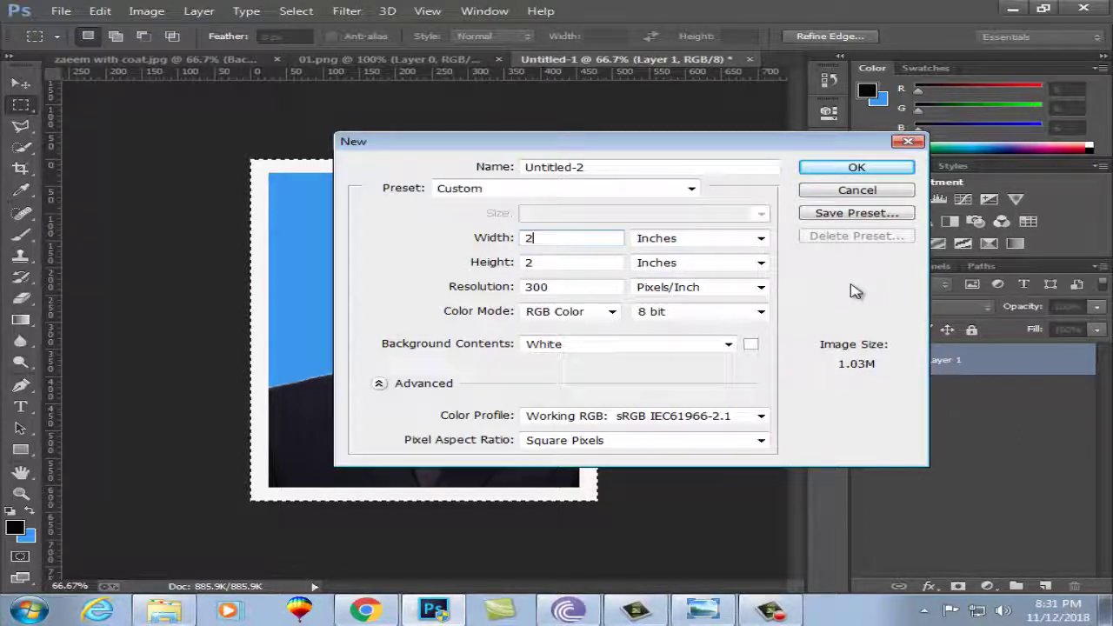
double_click(545, 261)
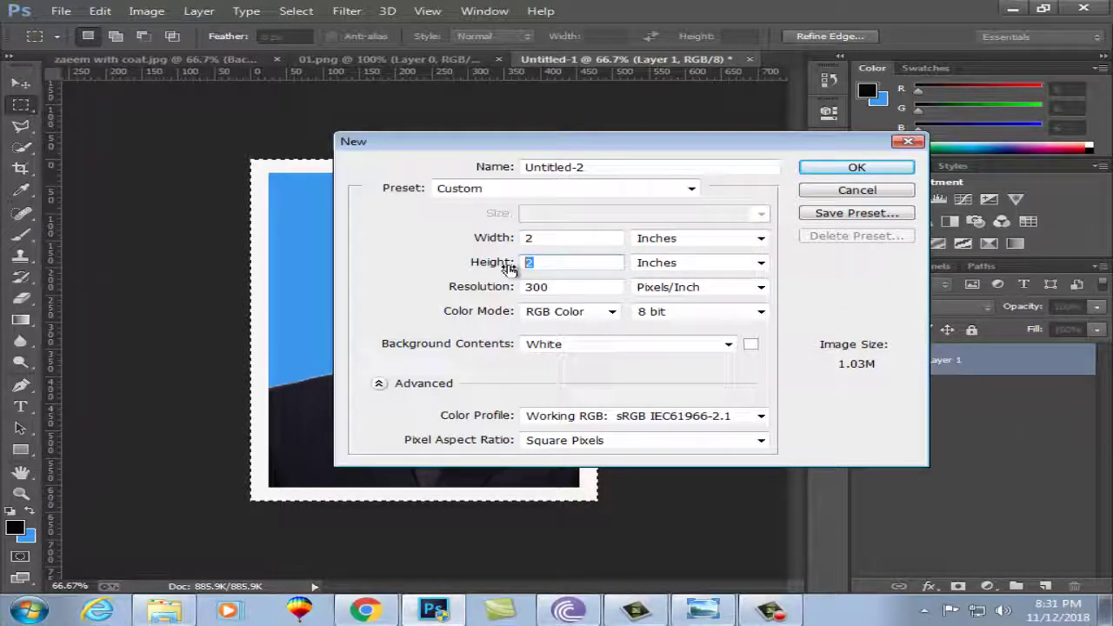
type("3")
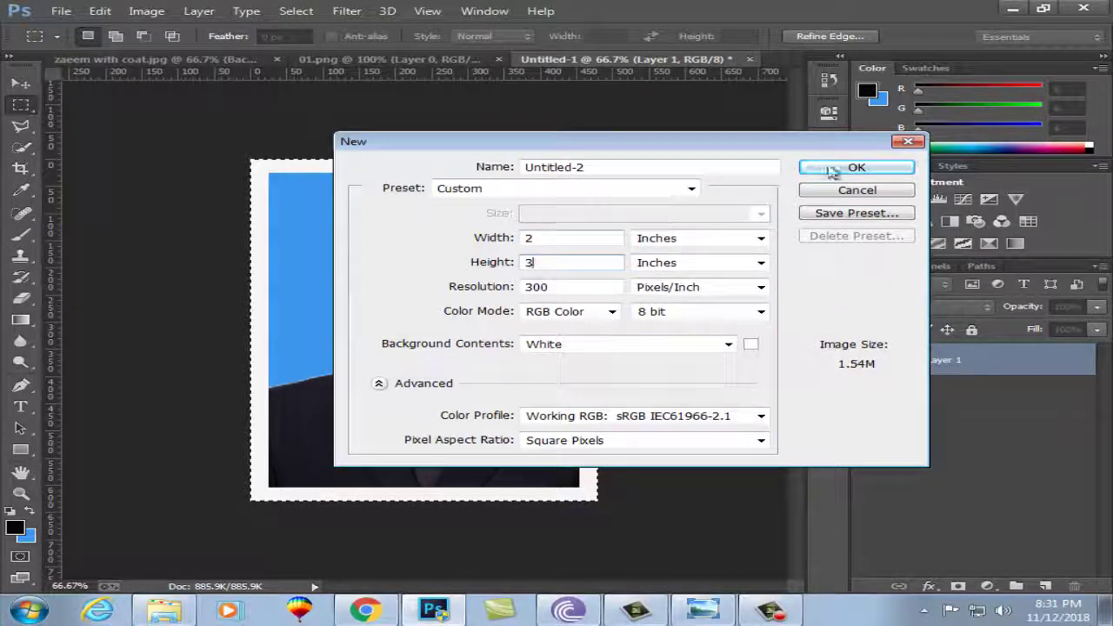
left_click(827, 169)
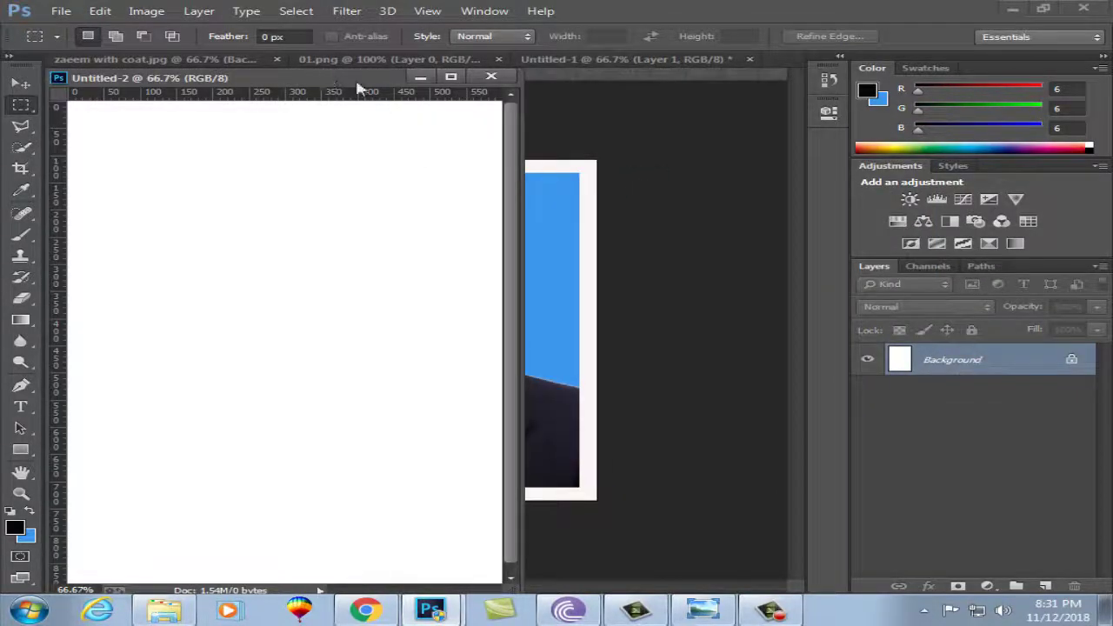
mouse_move(357, 83)
left_mouse_down()
mouse_move(585, 74)
mouse_move(589, 63)
left_mouse_up()
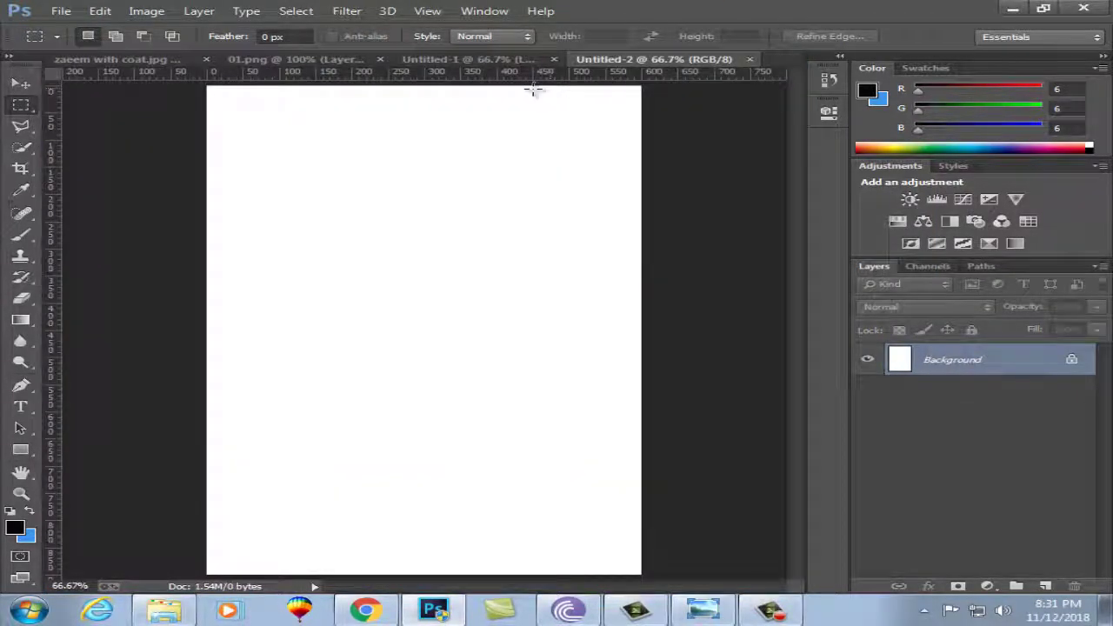
Step: Drag the suit from 01.png into Untitled-2 and position it across the canvas bottom
left_click(441, 60)
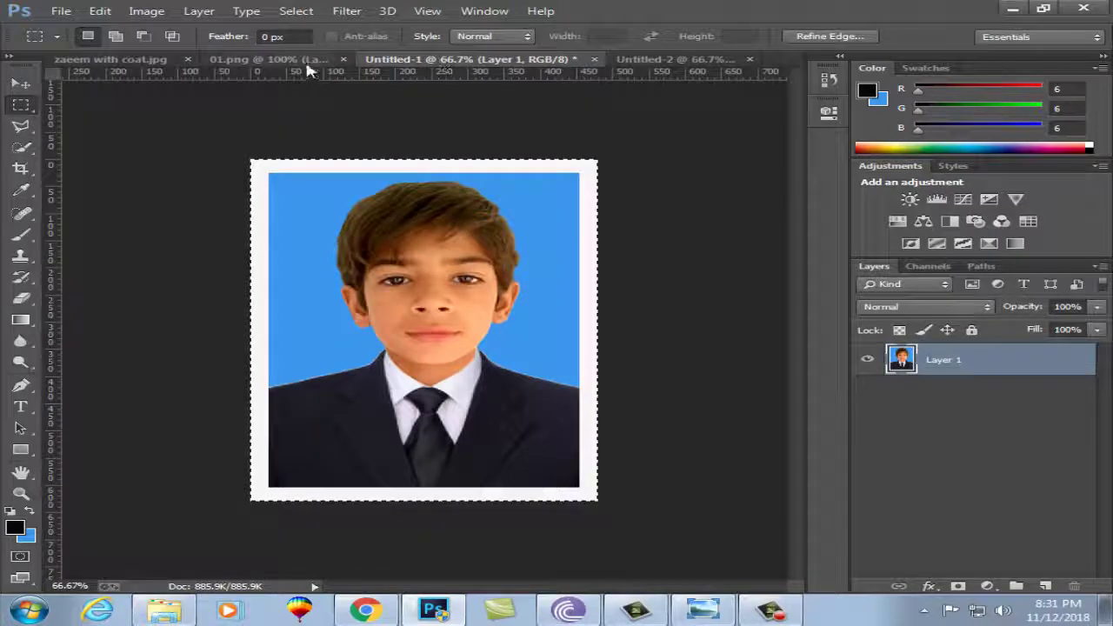
left_click(283, 61)
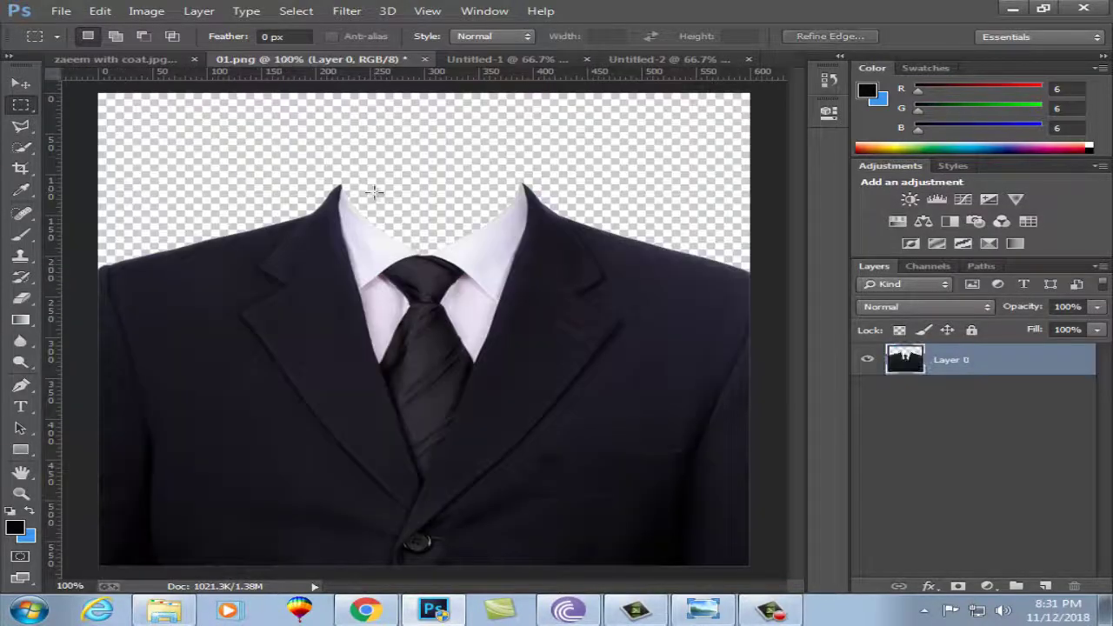
left_click(21, 83)
left_click_drag(356, 380, 654, 93)
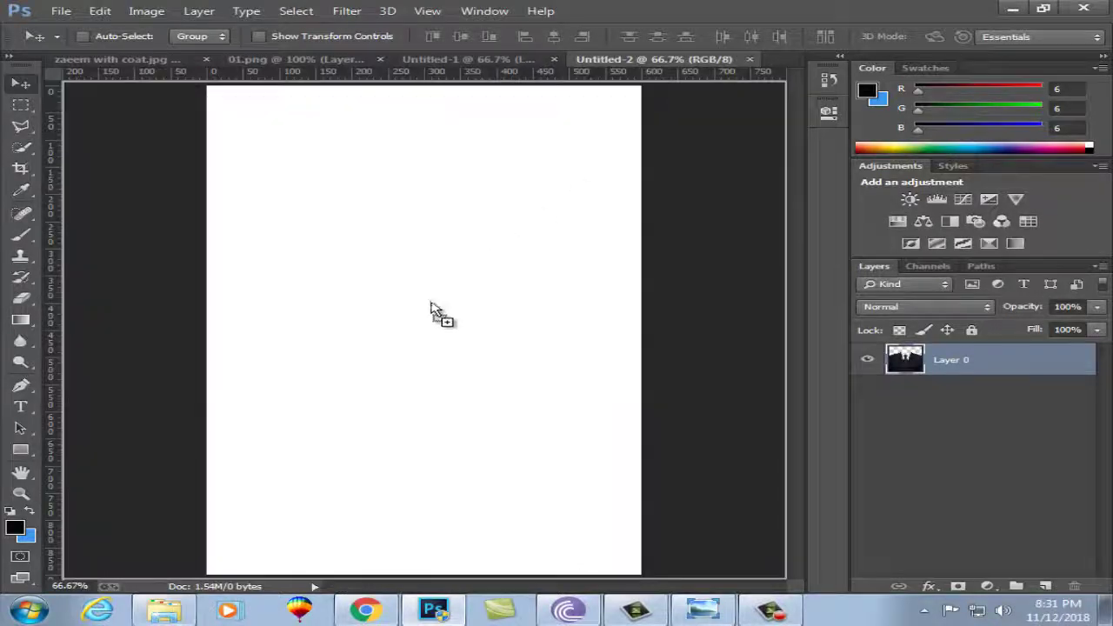
left_click_drag(654, 94, 425, 311)
mouse_move(522, 305)
left_mouse_down()
mouse_move(495, 347)
mouse_move(496, 369)
left_mouse_up()
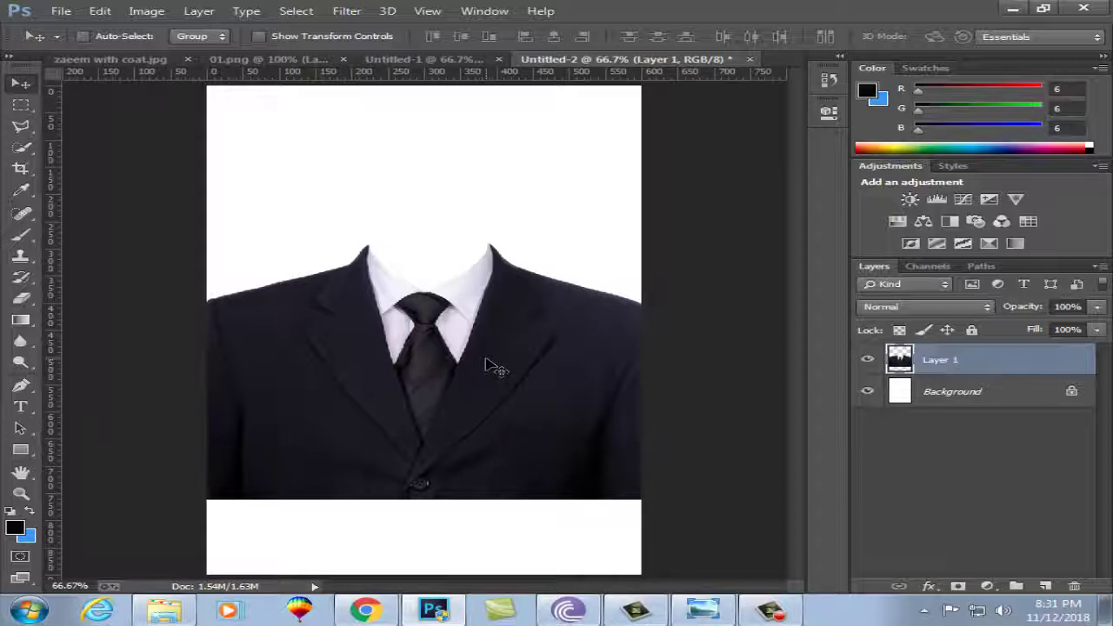
left_click_drag(510, 324, 499, 406)
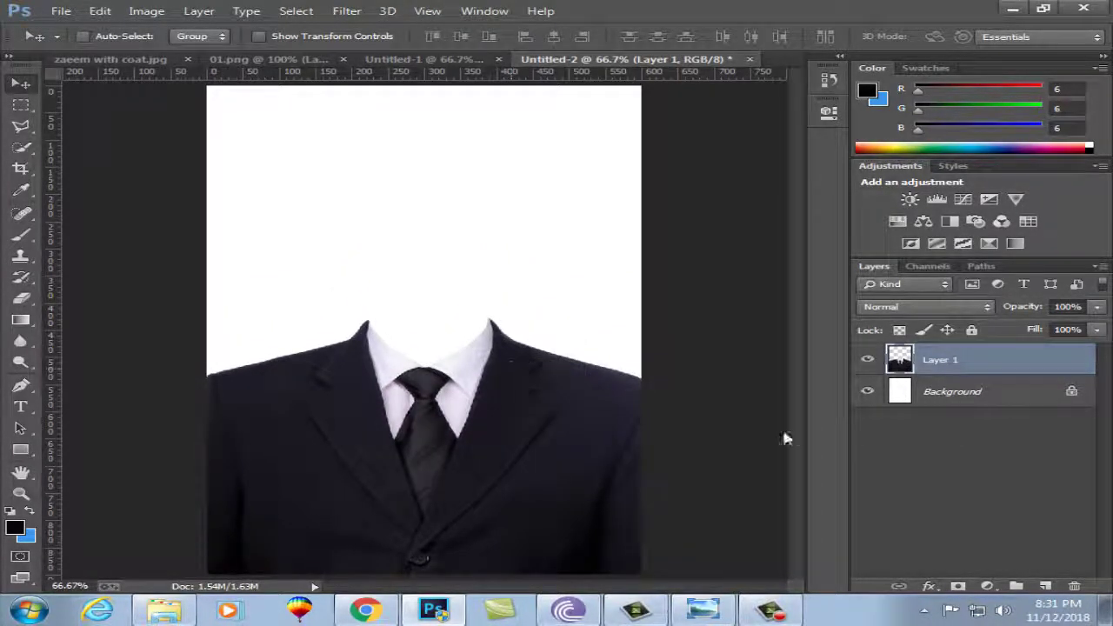
Step: Fill Untitled-2's Background layer with blue #3c98ed behind the suit
left_click(899, 394)
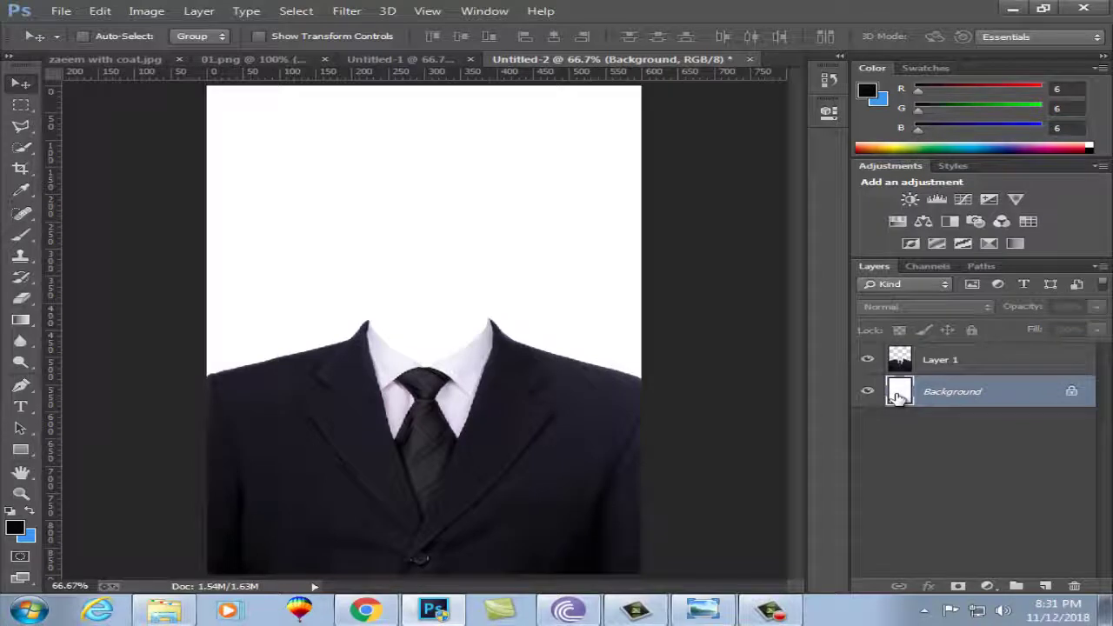
left_click(30, 538)
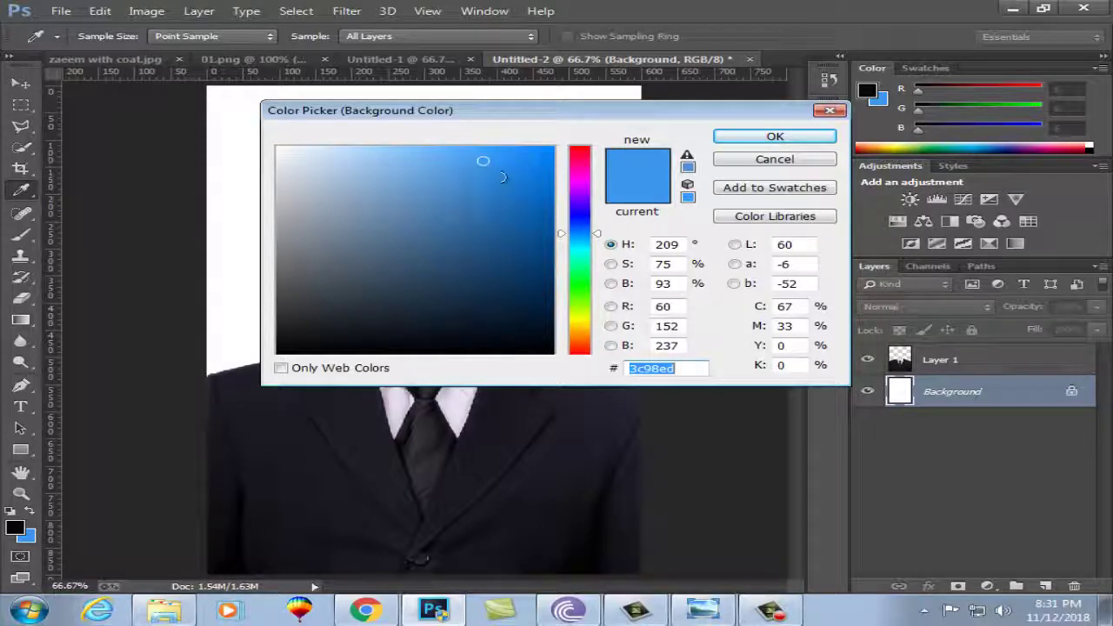
left_click(773, 140)
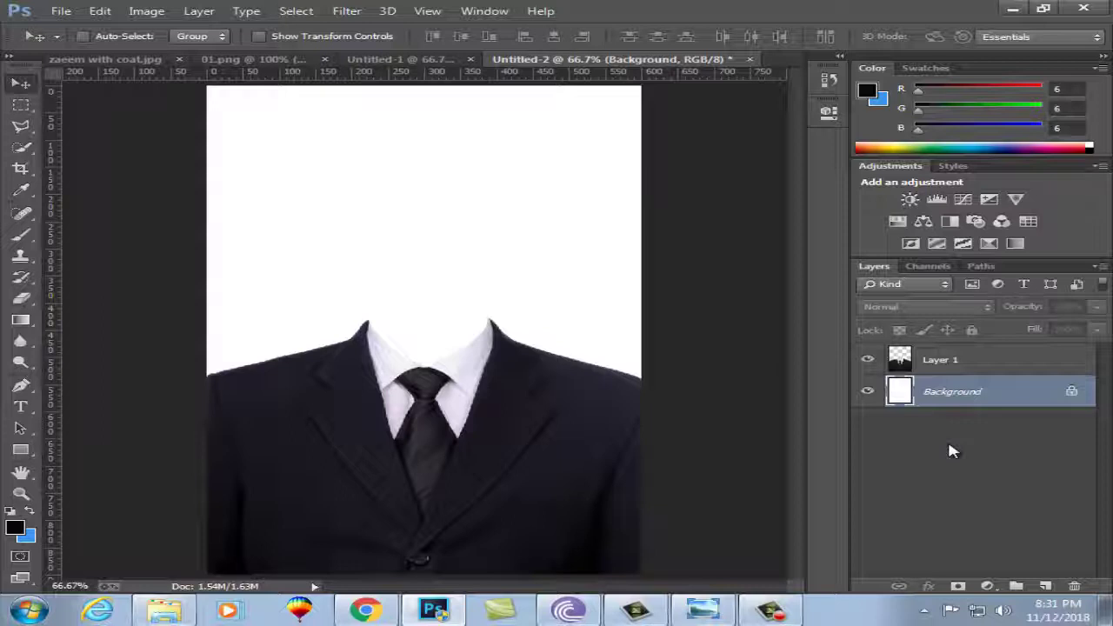
key("ctrl+BackSpace")
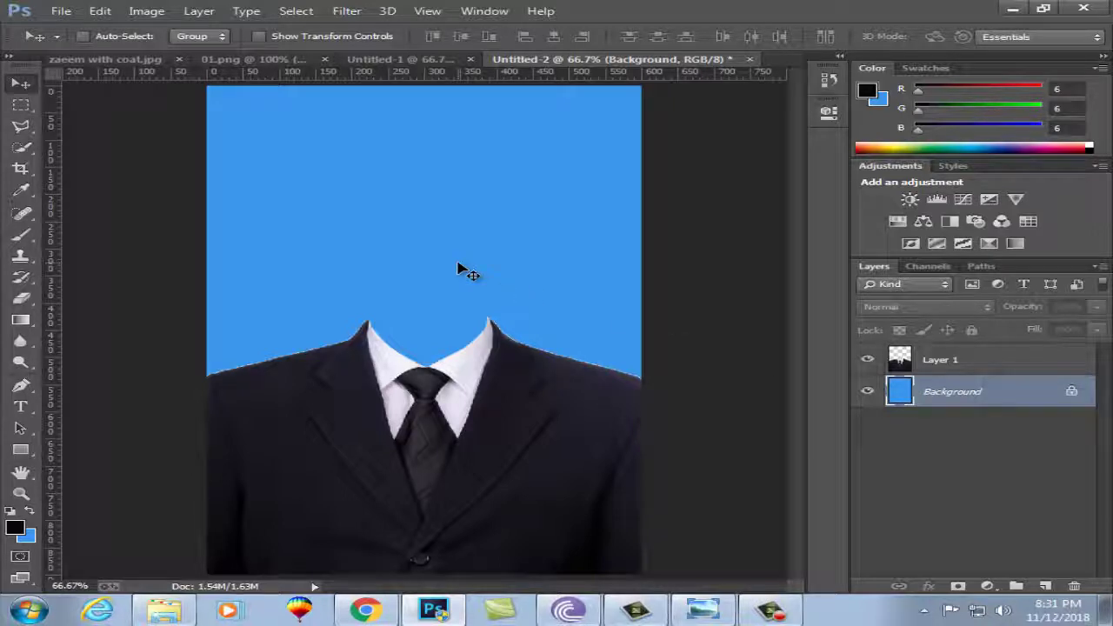
Step: Quick-select the boy's head, hair and neck in zaeem with coat.jpg, then return to Untitled-2
left_click(258, 63)
left_click(144, 65)
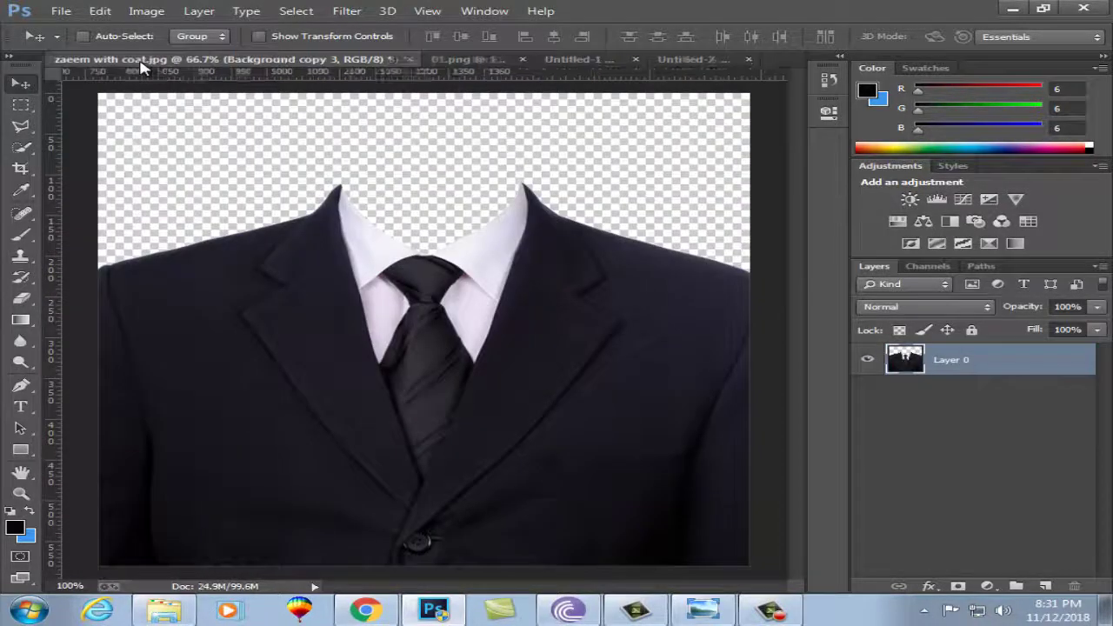
left_click(21, 147)
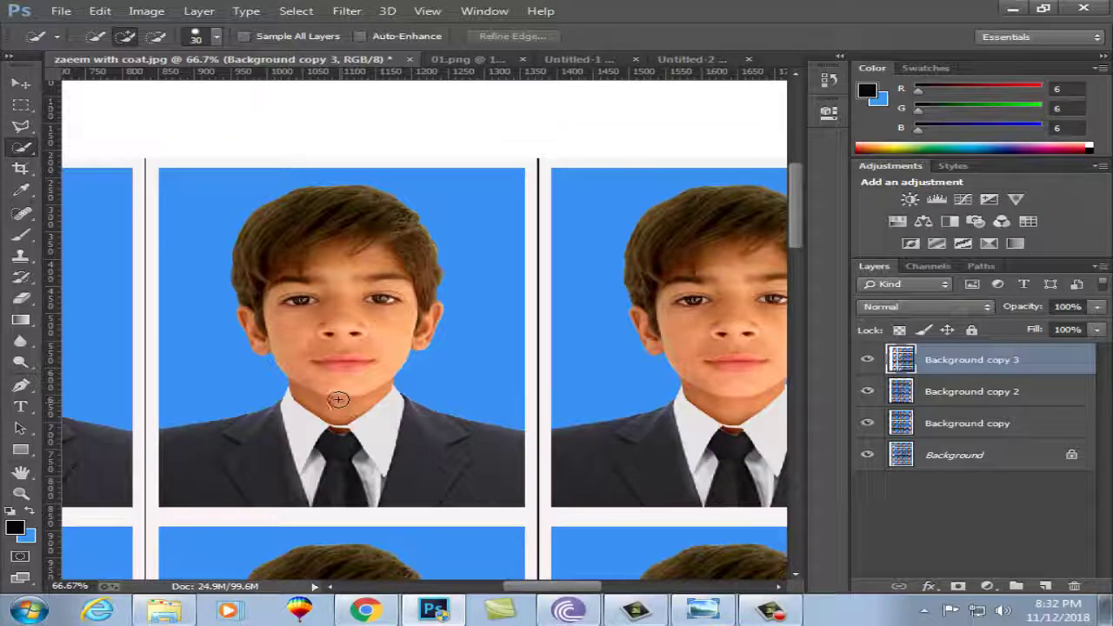
scroll(339, 399, "up", 1)
scroll(336, 398, "up", 1)
scroll(335, 397, "up", 1)
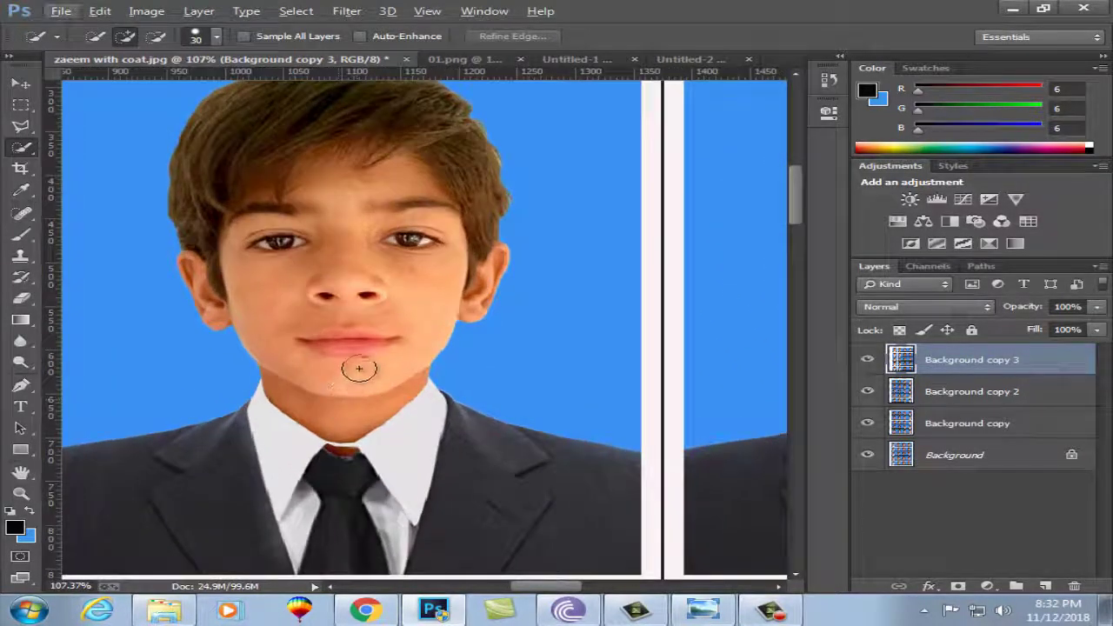
right_click(24, 148)
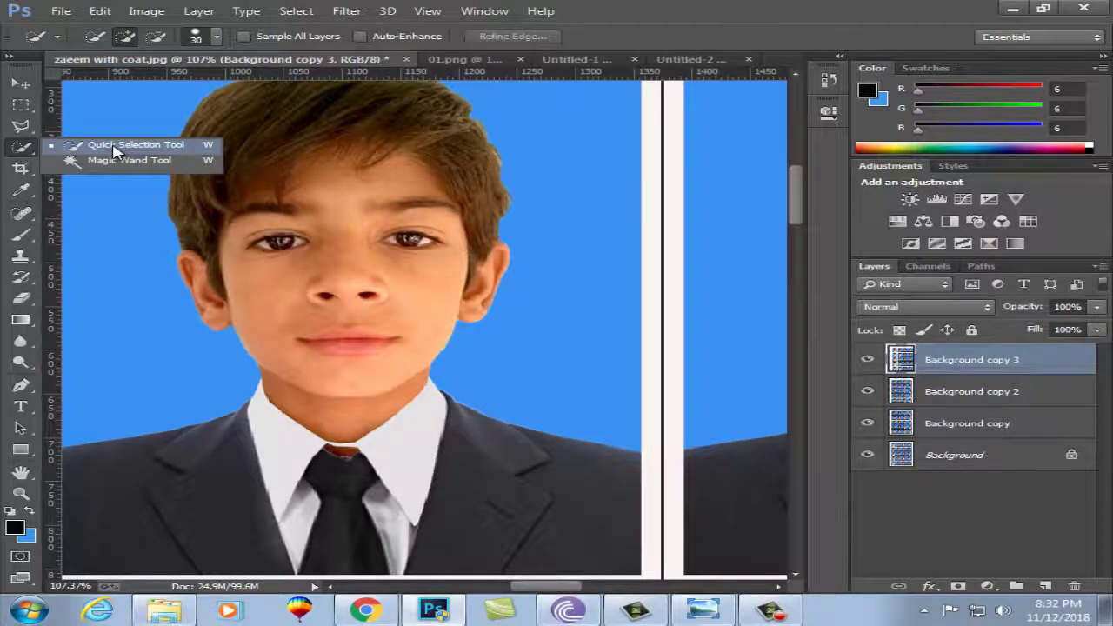
left_click(172, 147)
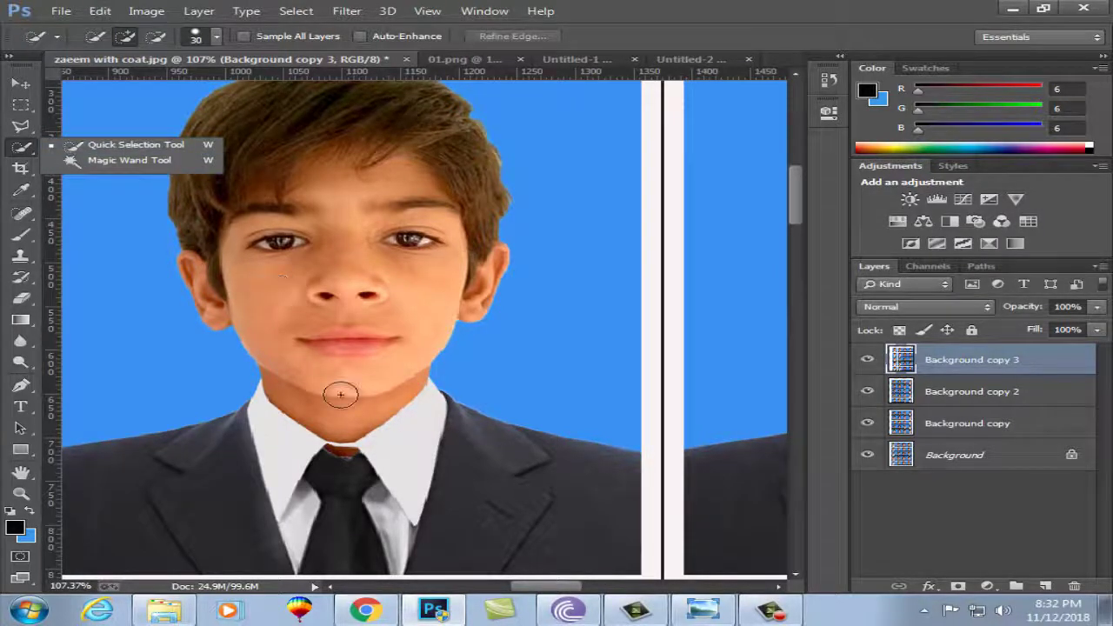
left_click_drag(323, 348, 375, 277)
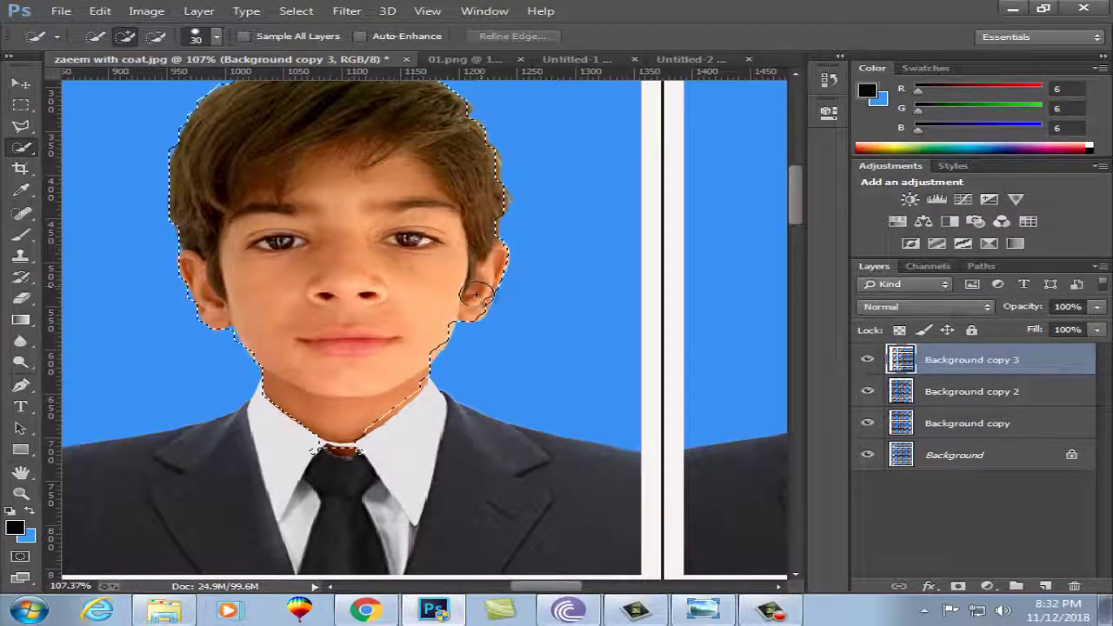
left_click_drag(472, 307, 438, 303)
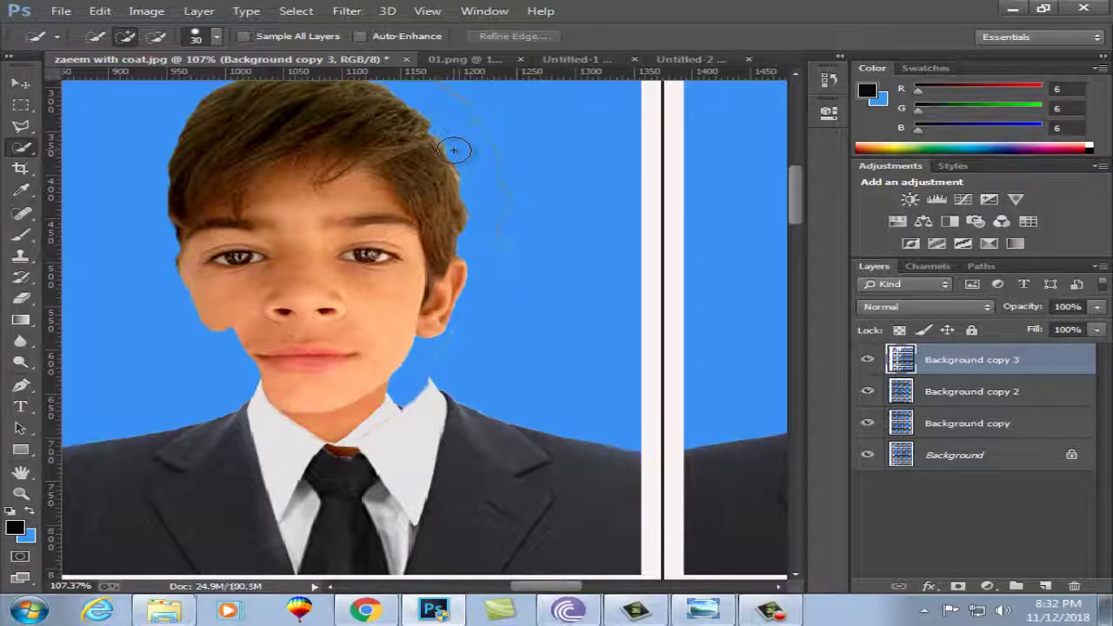
key("ctrl+z")
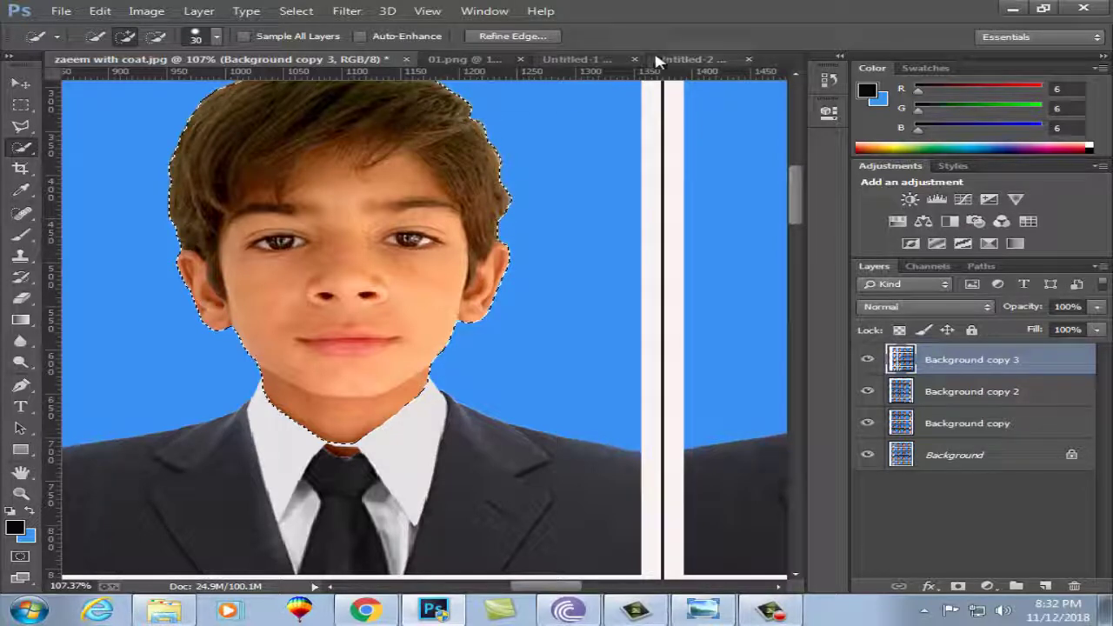
left_click(687, 59)
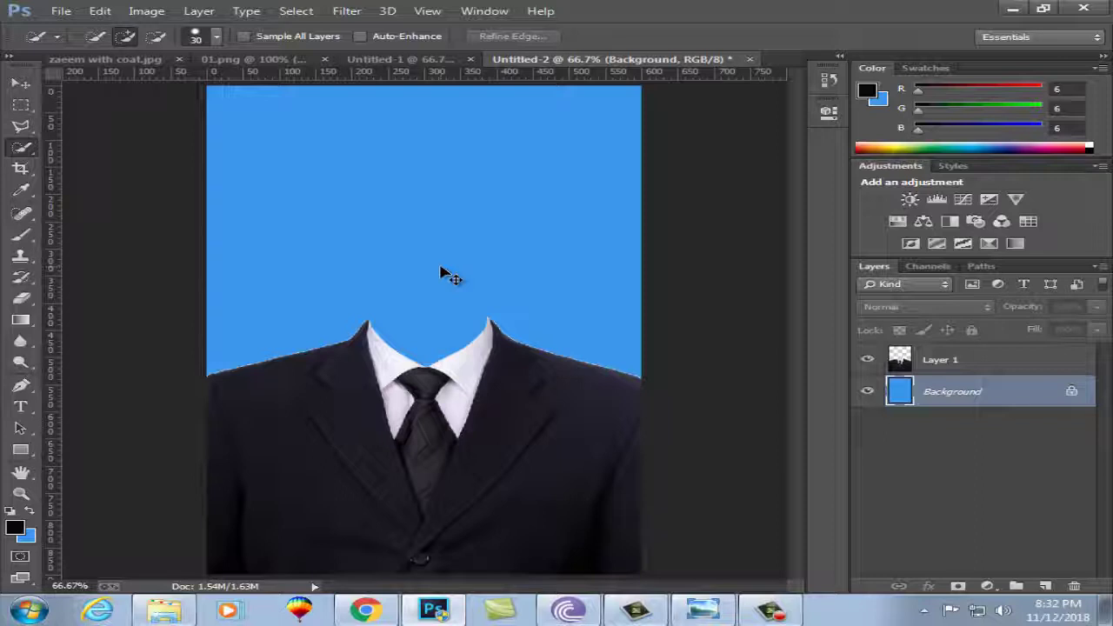
Step: Drop the head onto Untitled-2, scale it to about 110%, and seat the neck at the collar
left_click_drag(440, 275, 440, 266)
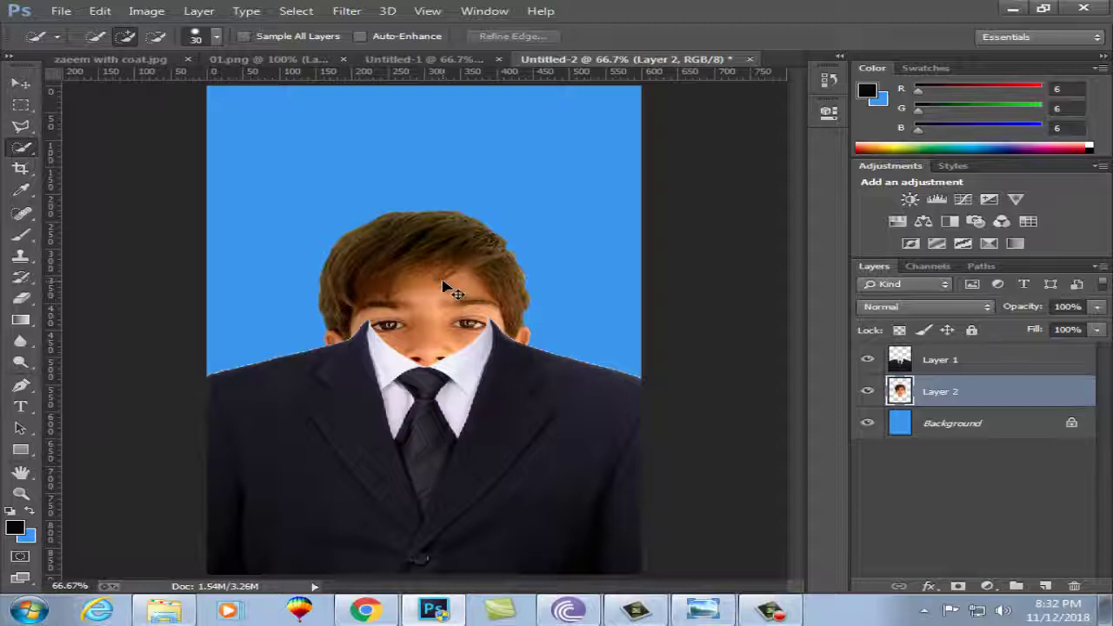
key("ctrl+t")
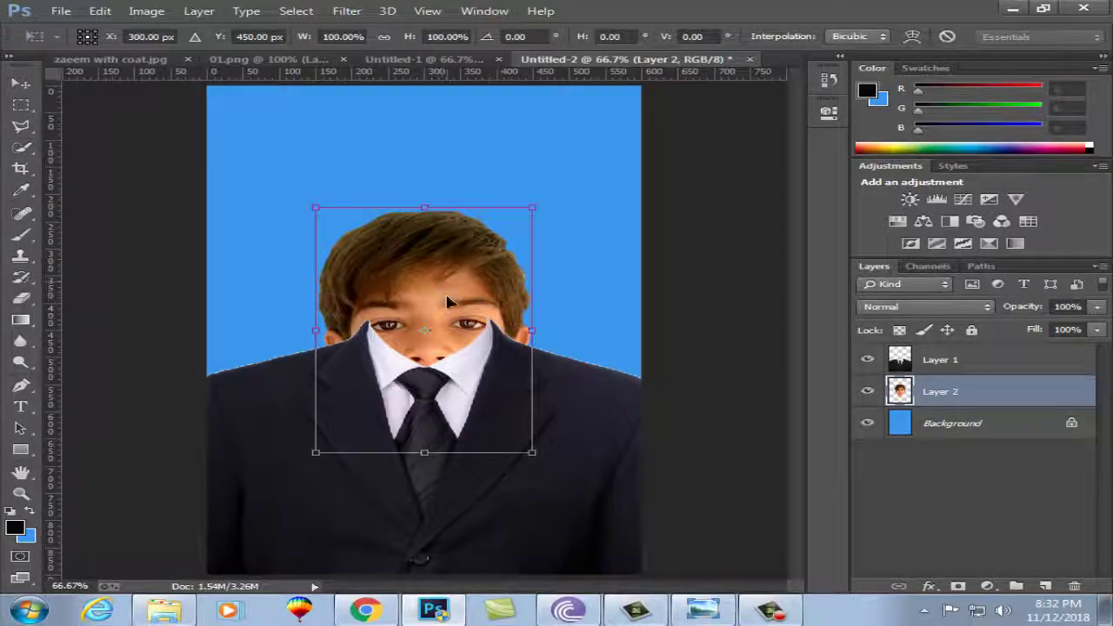
left_click_drag(446, 291, 458, 211)
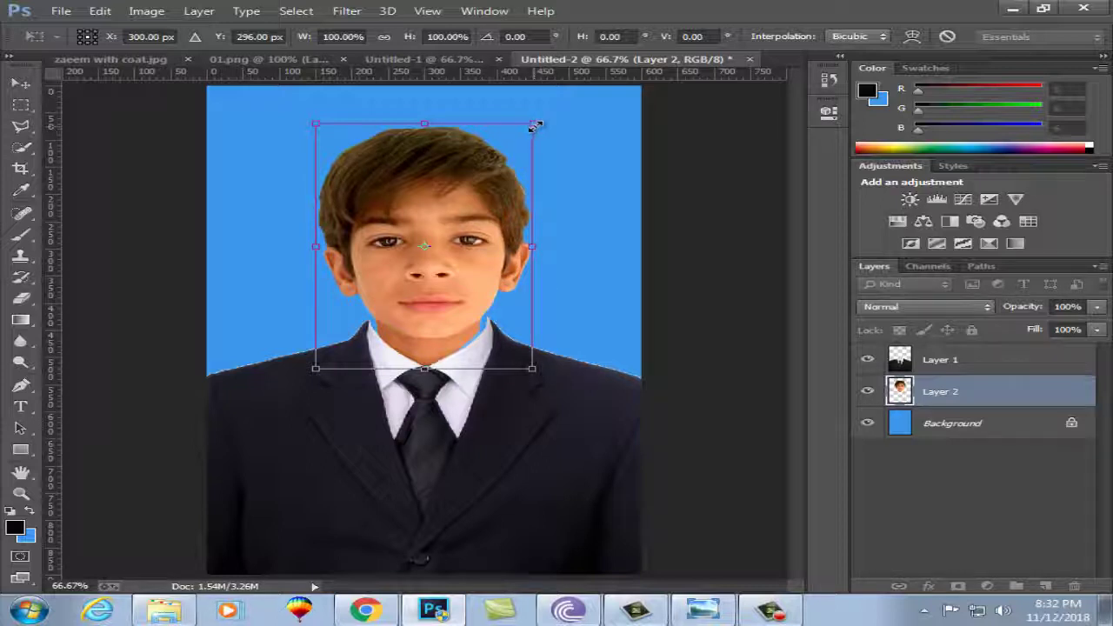
left_click_drag(535, 126, 544, 111)
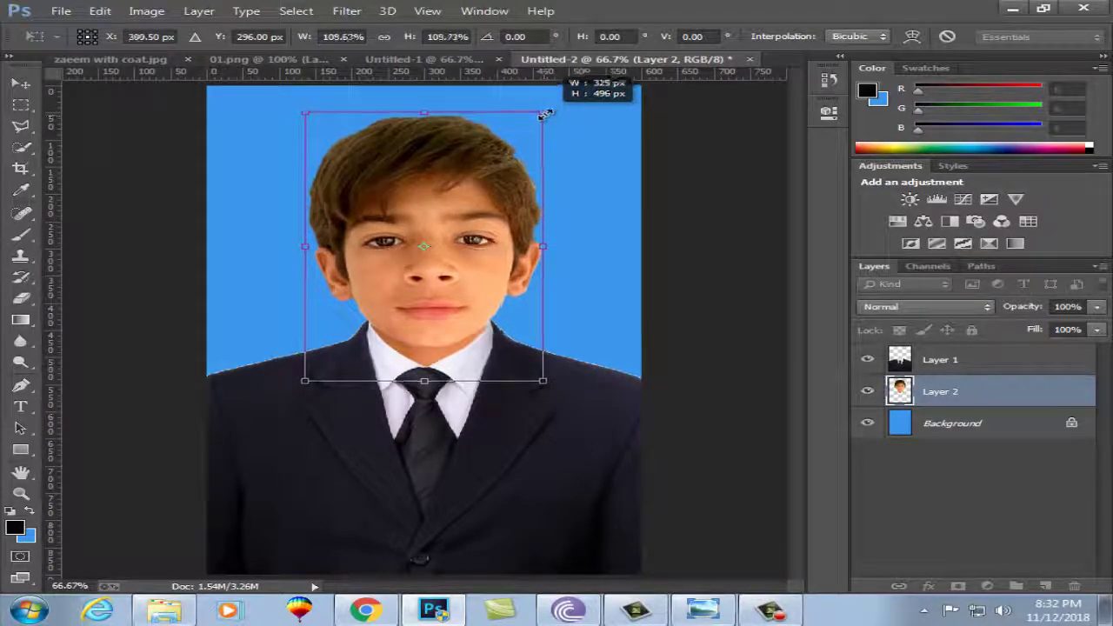
mouse_move(474, 183)
left_mouse_down()
mouse_move(481, 170)
mouse_move(485, 178)
left_mouse_up()
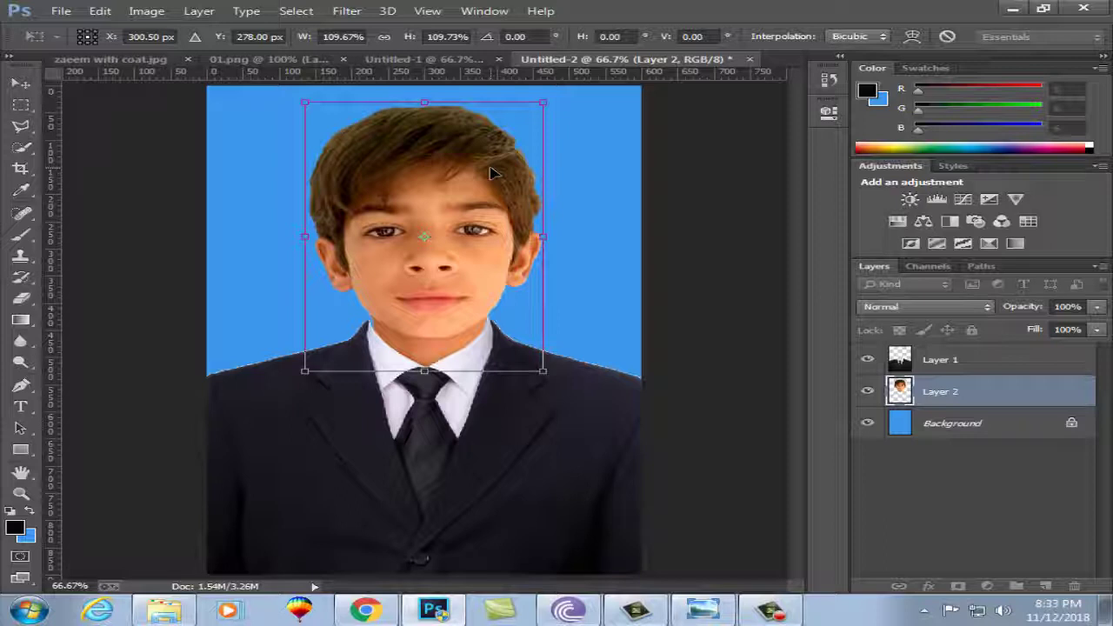
key("Return")
key("w")
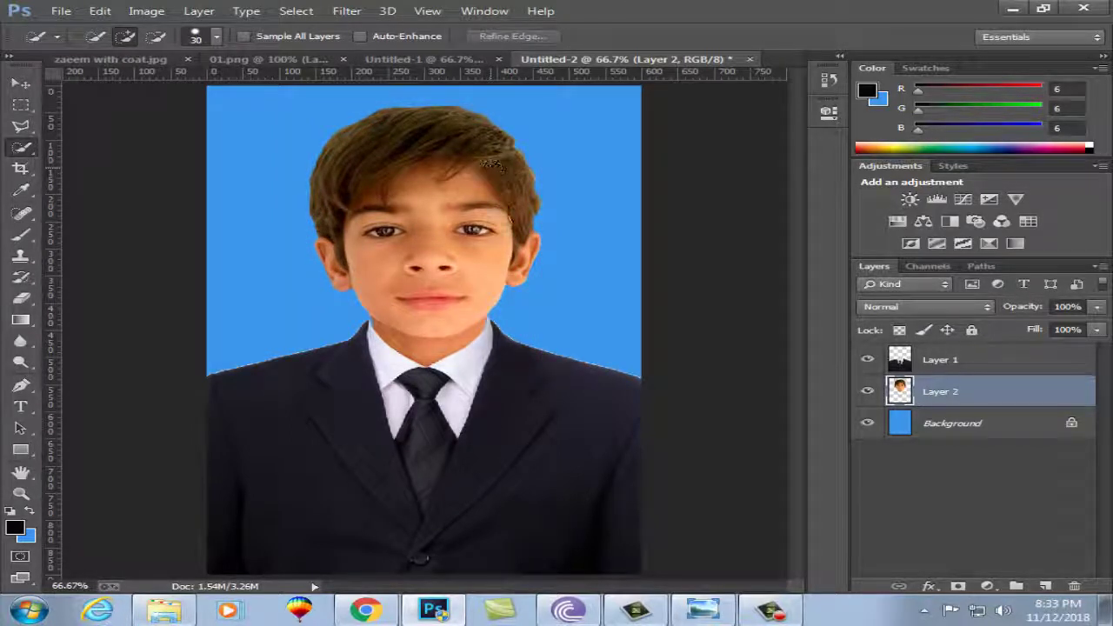
Step: Zoom in on the collar and tie, and make the suit layer, Layer 1, active
key("ctrl+plus")
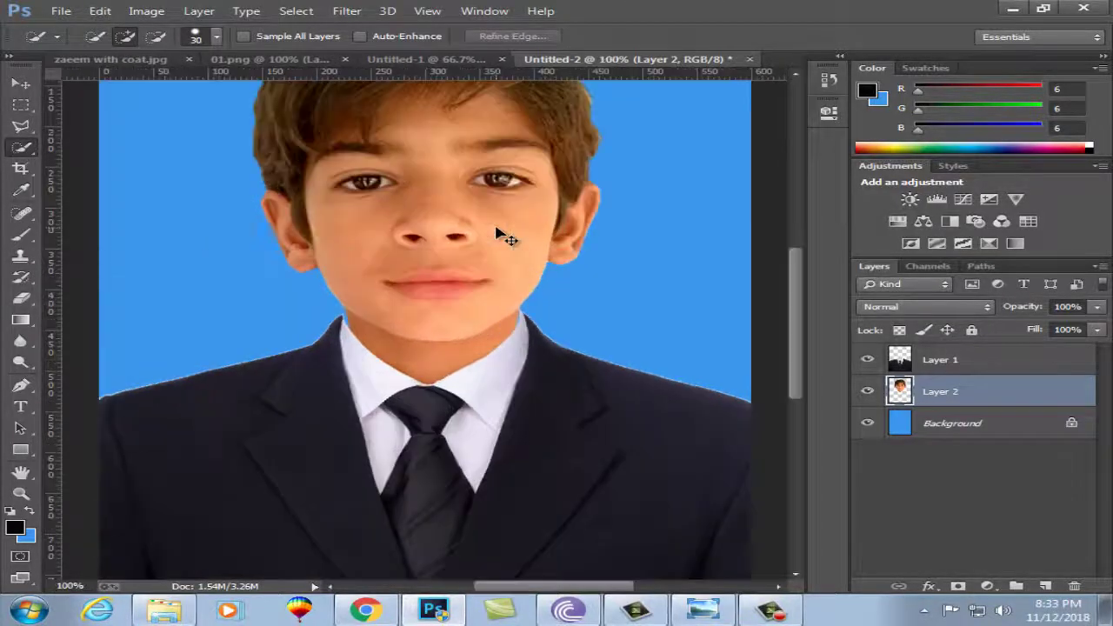
key("ctrl+plus")
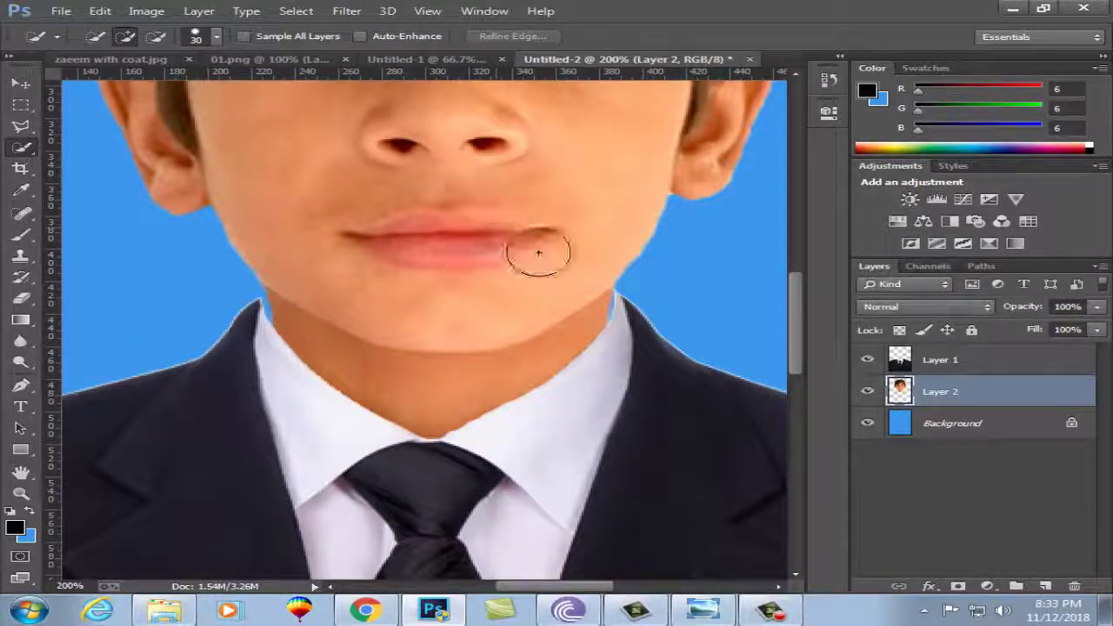
key("ctrl+minus")
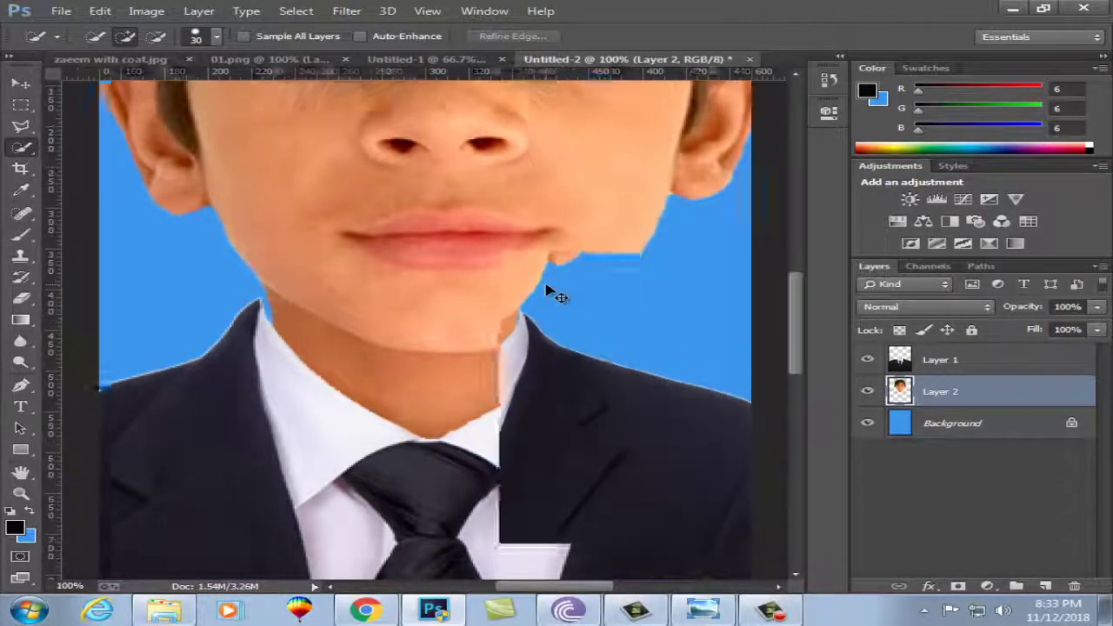
key("ctrl+minus")
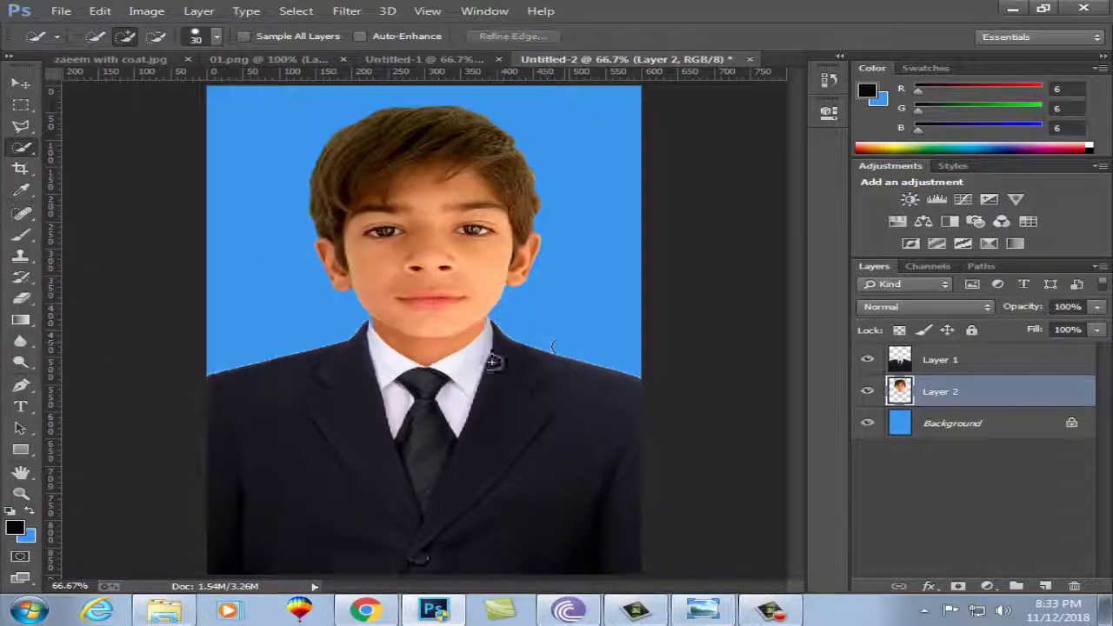
key("ctrl+plus")
key("ctrl+plus")
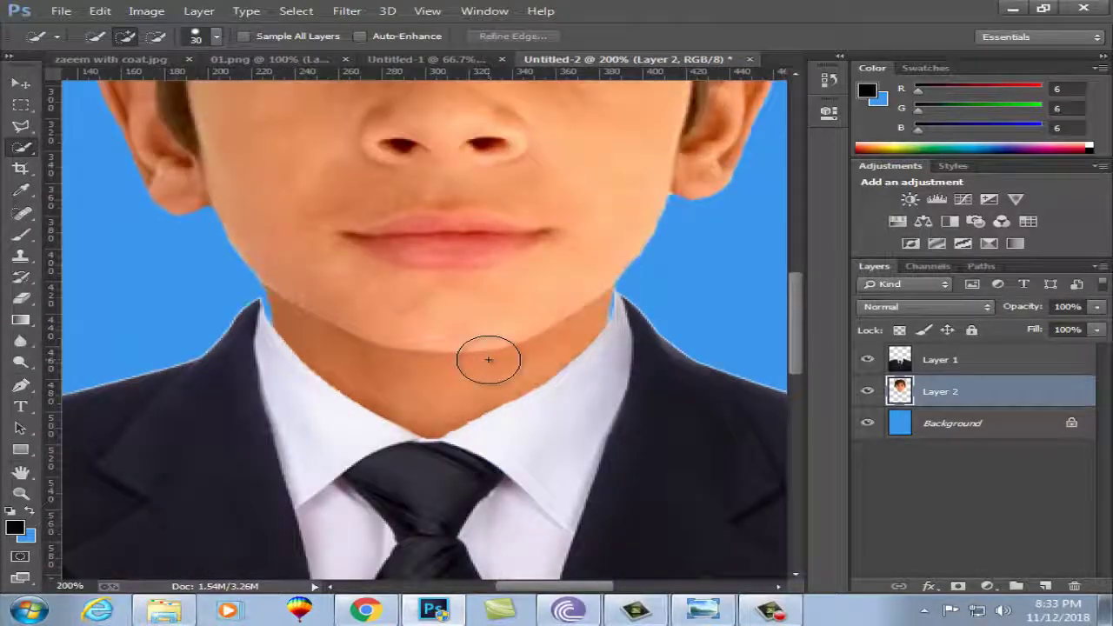
mouse_move(481, 396)
left_mouse_down()
mouse_move(467, 304)
mouse_move(489, 249)
left_mouse_up()
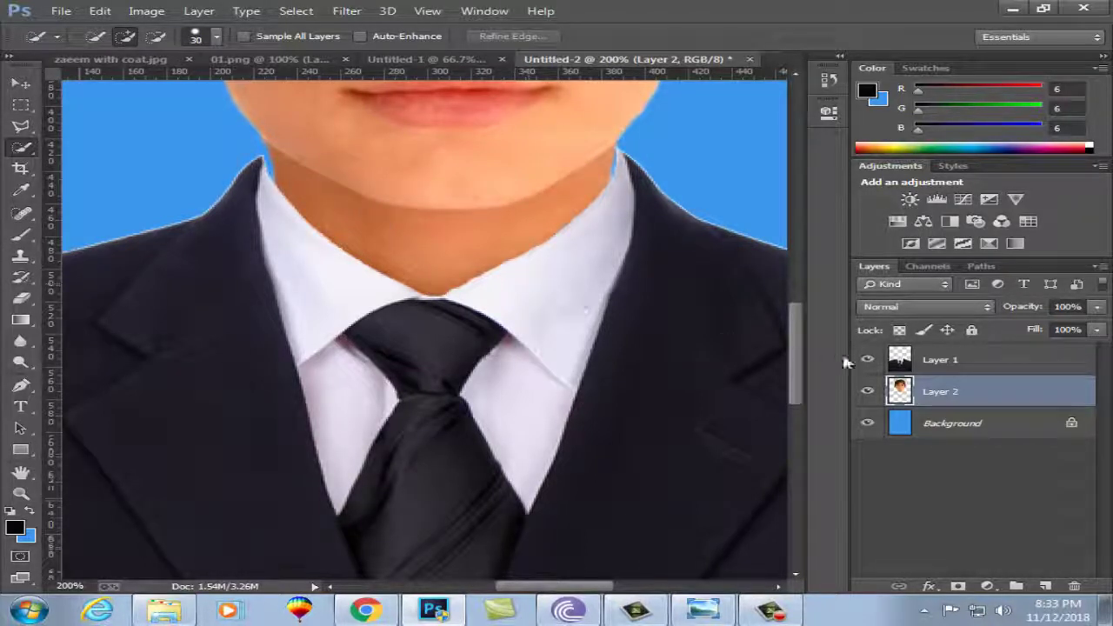
left_click(940, 362)
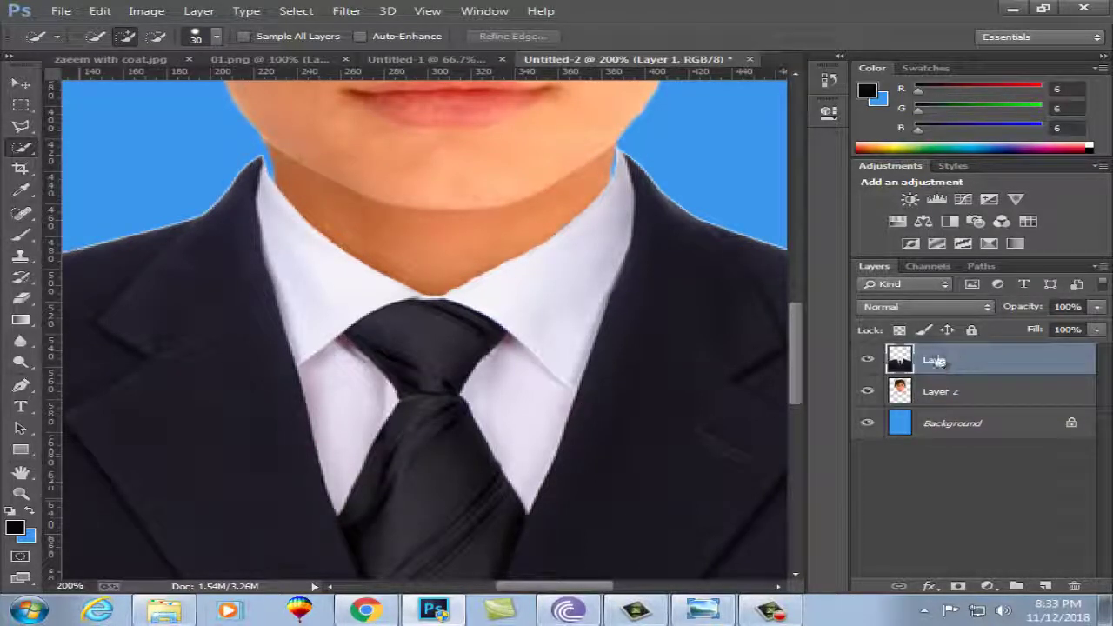
Step: Warp the suit layer, pulling both collar and coat edges inward to hug the boy's neck
left_click(99, 10)
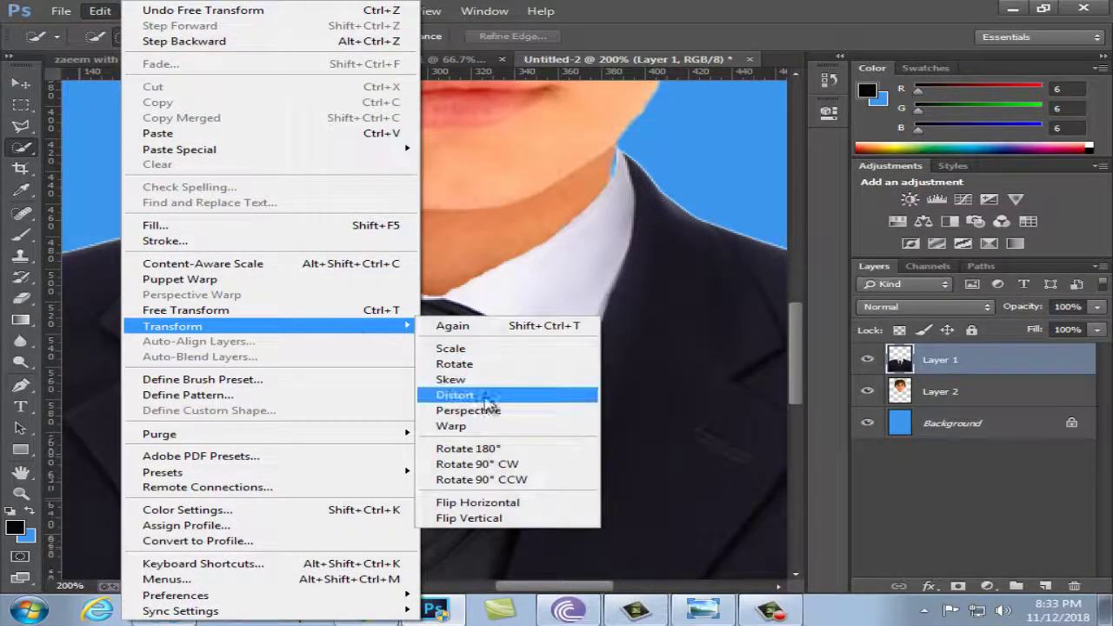
left_click(496, 425)
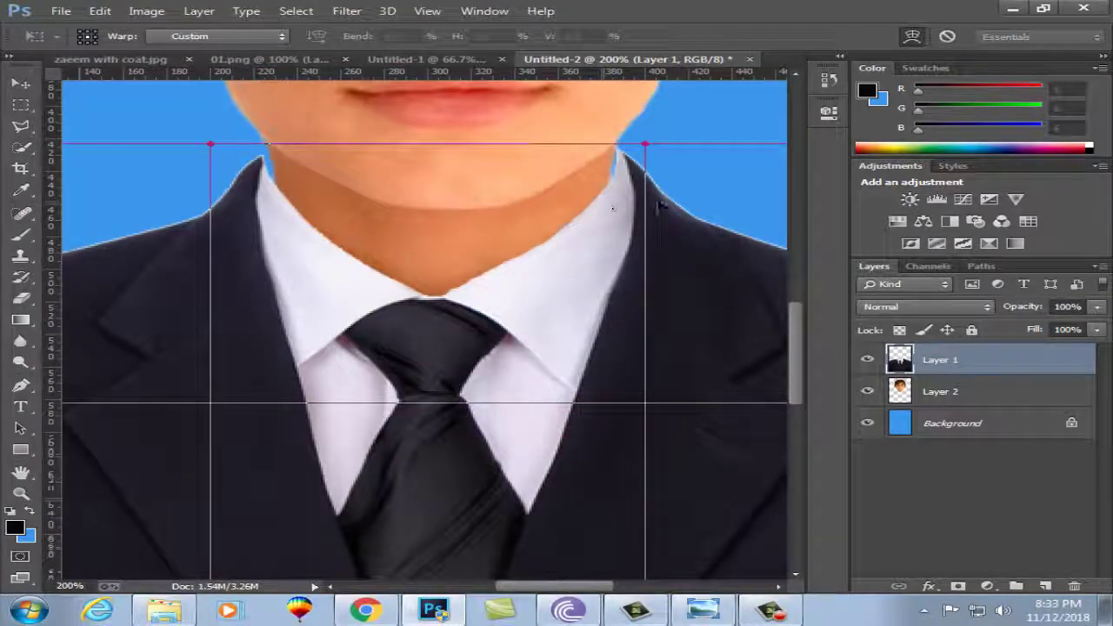
key("ctrl+minus")
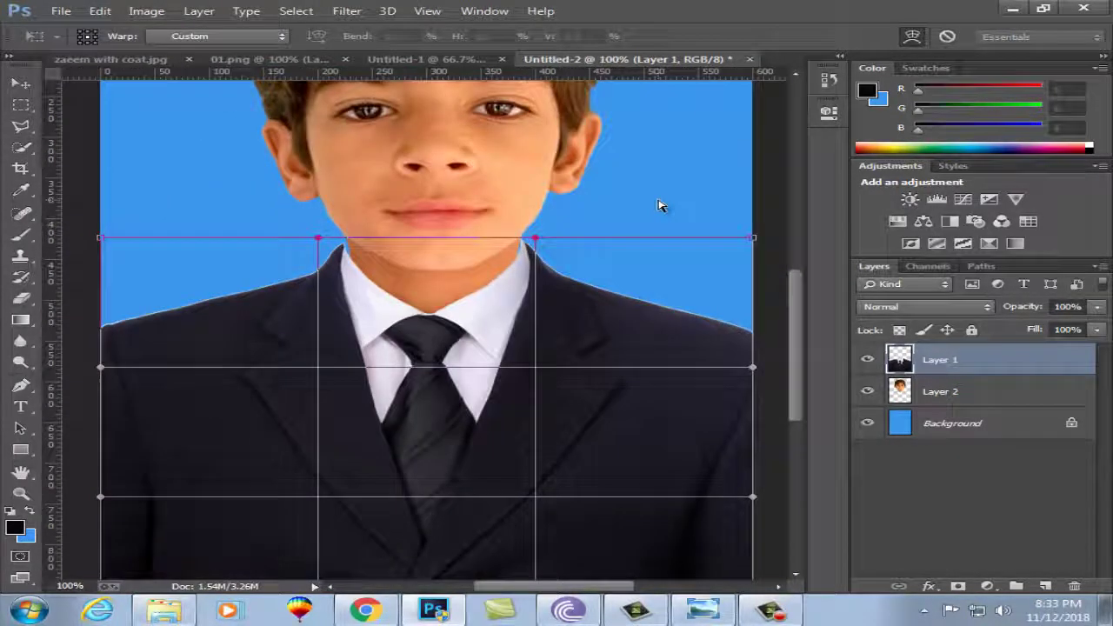
left_click_drag(537, 242, 529, 246)
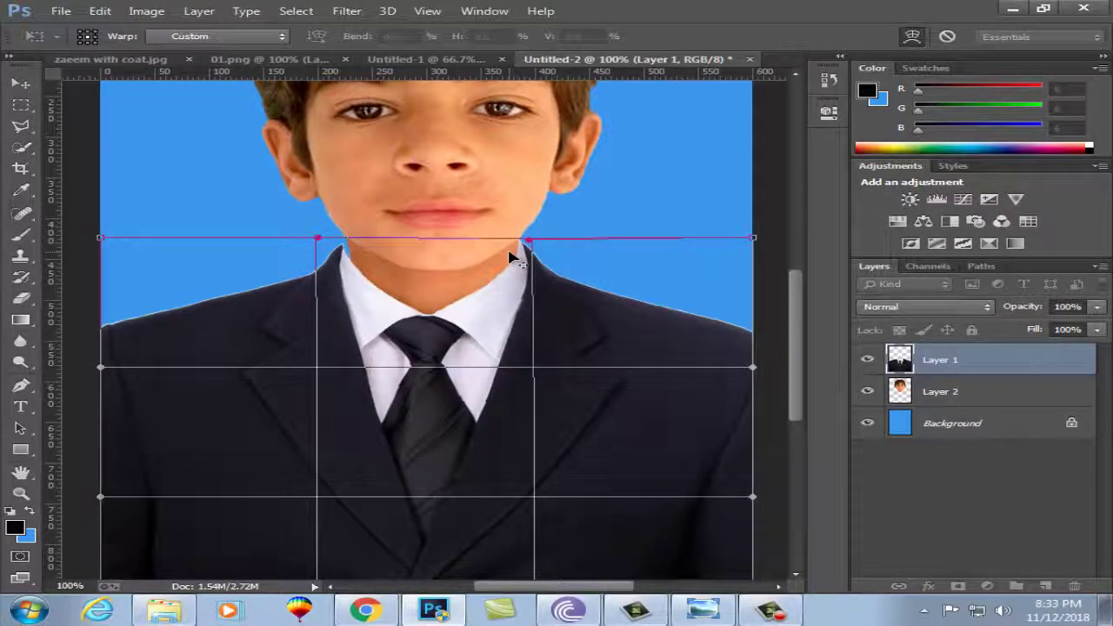
scroll(512, 256, "up", 5)
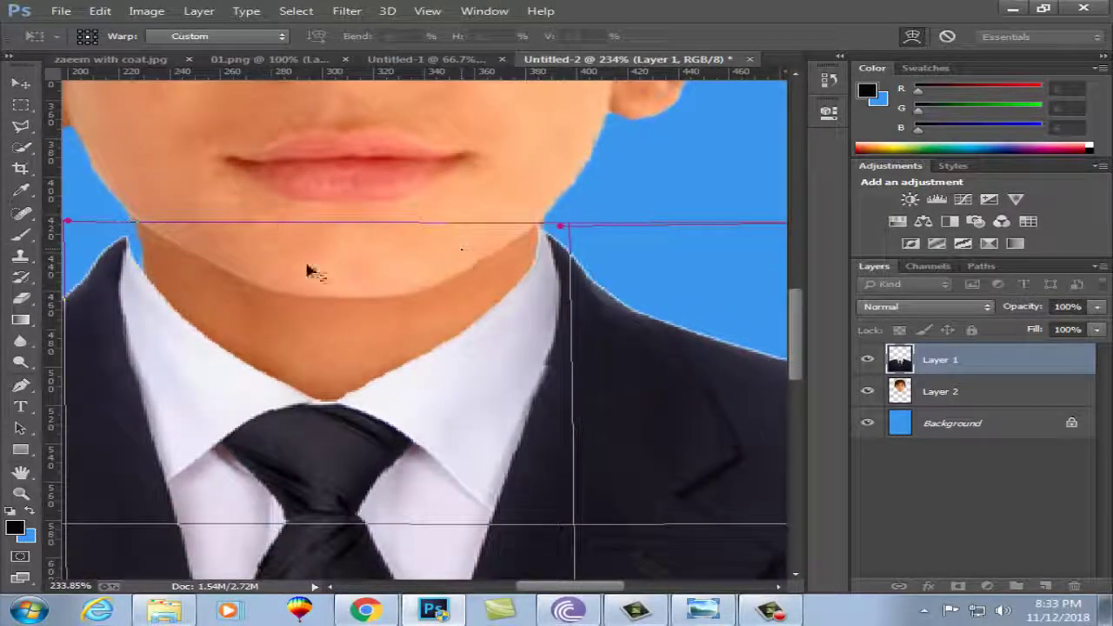
left_click_drag(74, 225, 98, 224)
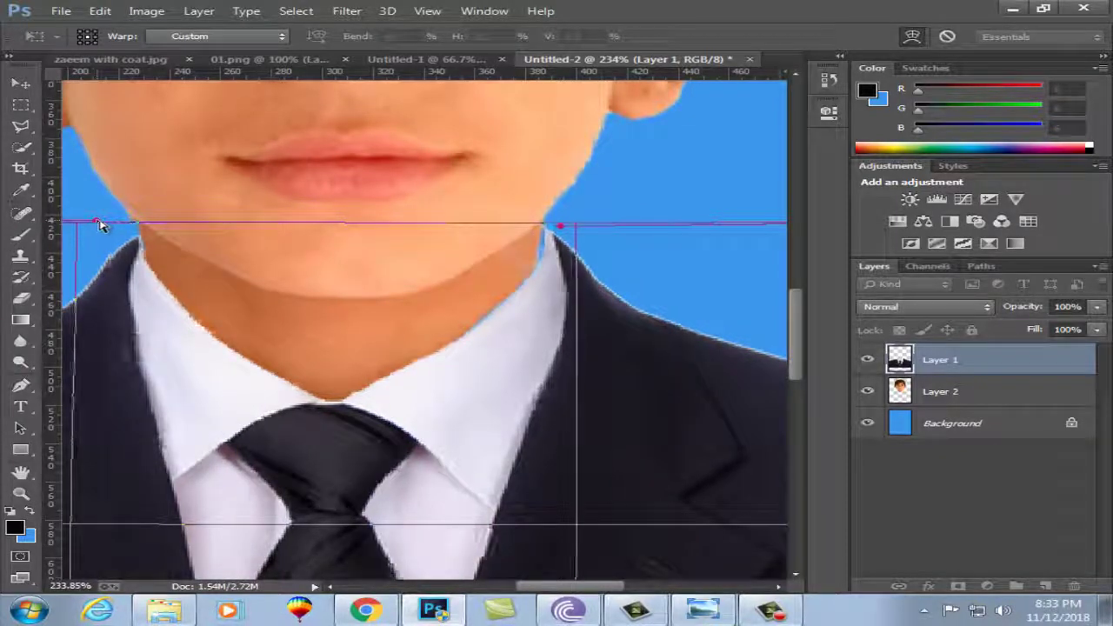
left_click_drag(561, 227, 551, 227)
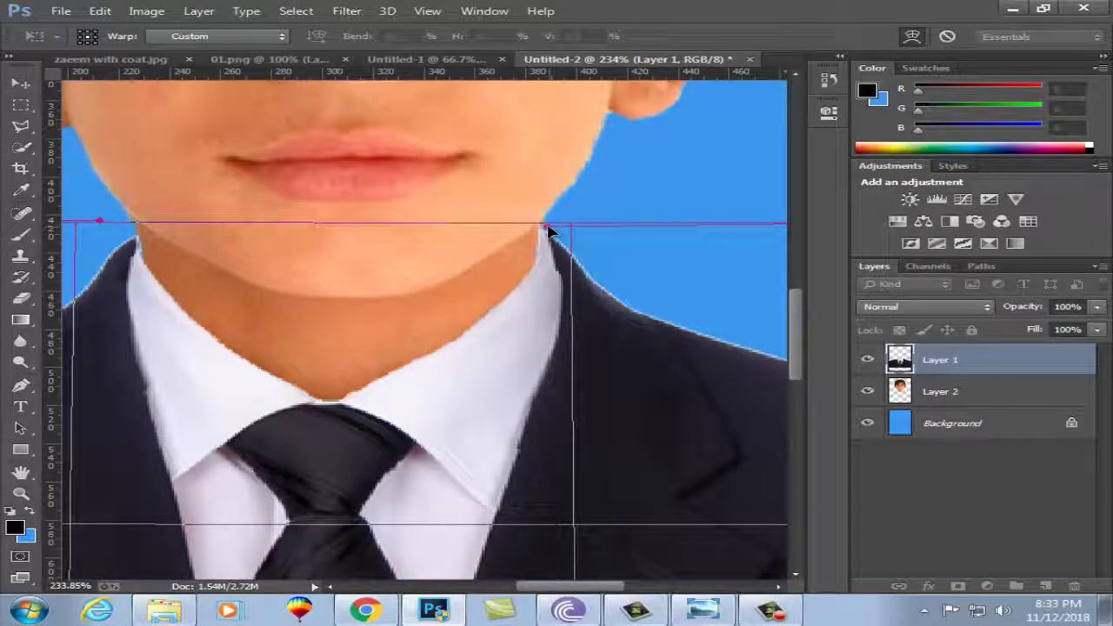
left_click_drag(100, 223, 114, 222)
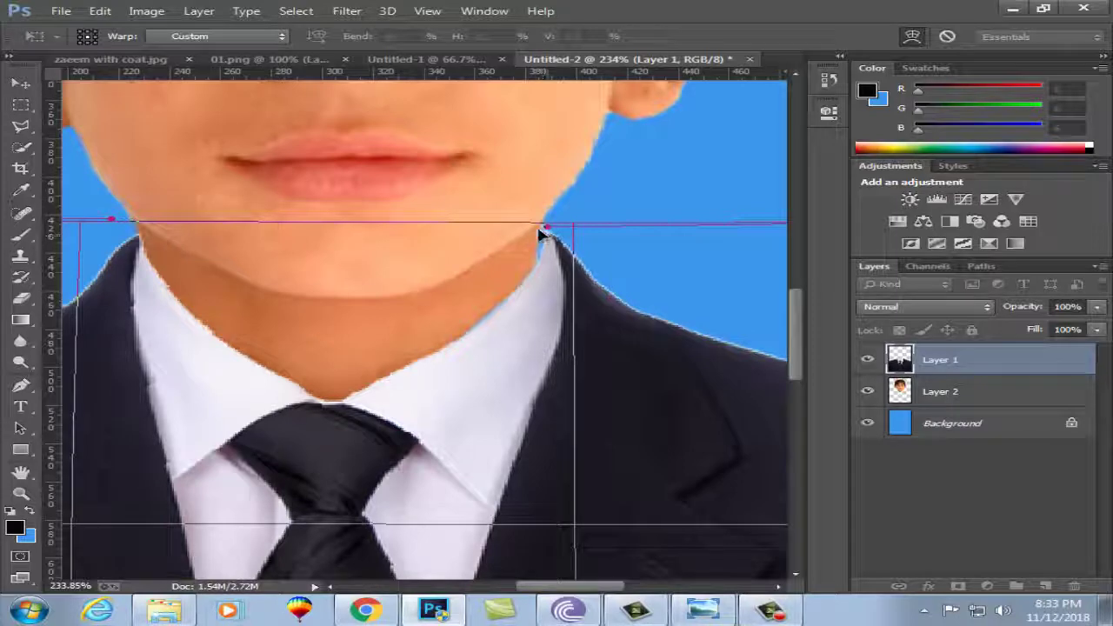
left_click_drag(545, 231, 538, 232)
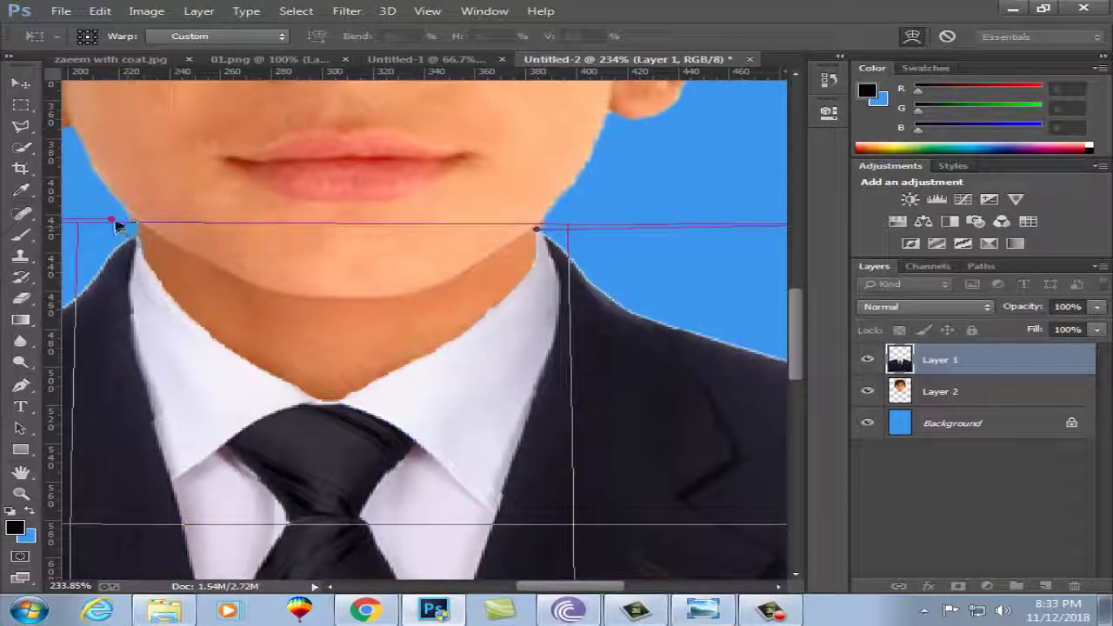
left_click_drag(111, 219, 118, 220)
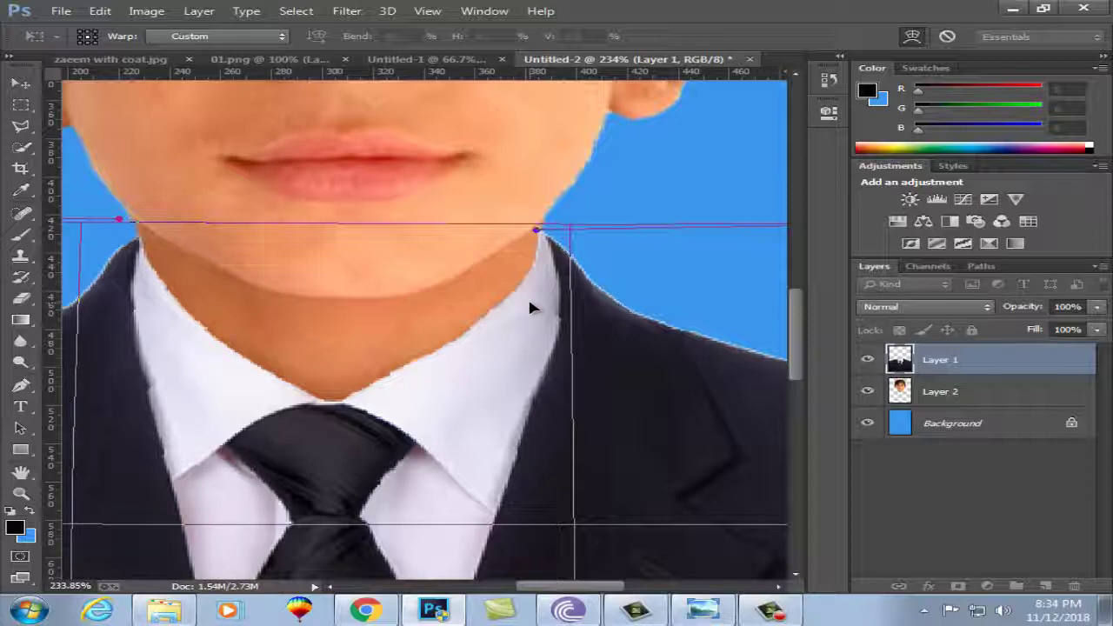
key("Return")
key("w")
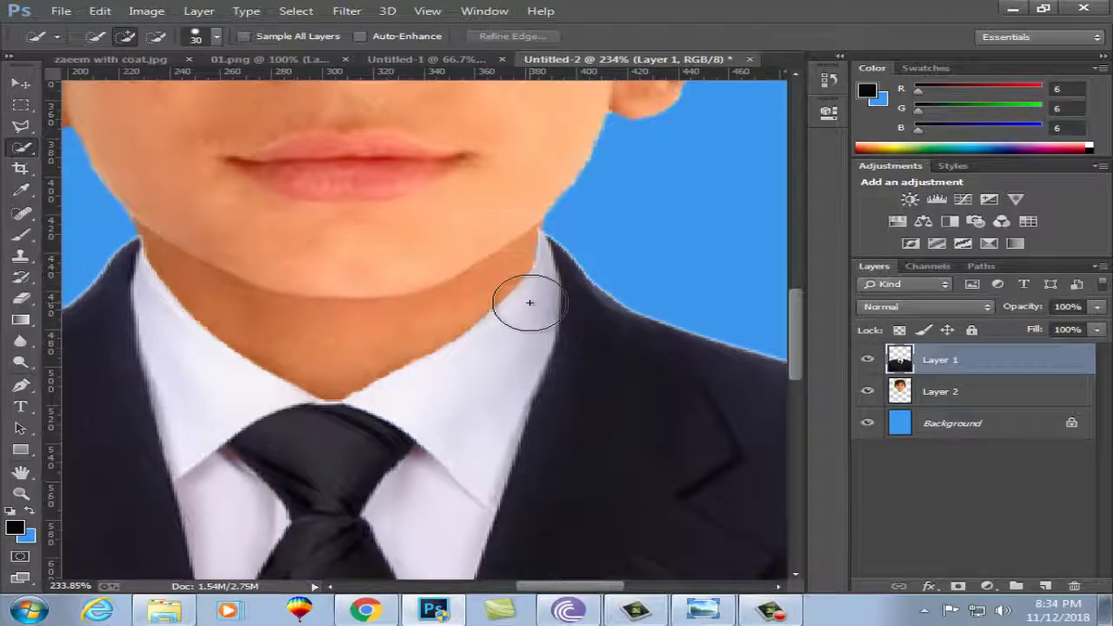
Step: Undo the collar warp to compare it, then fit the whole passport photo on screen
key("ctrl+z")
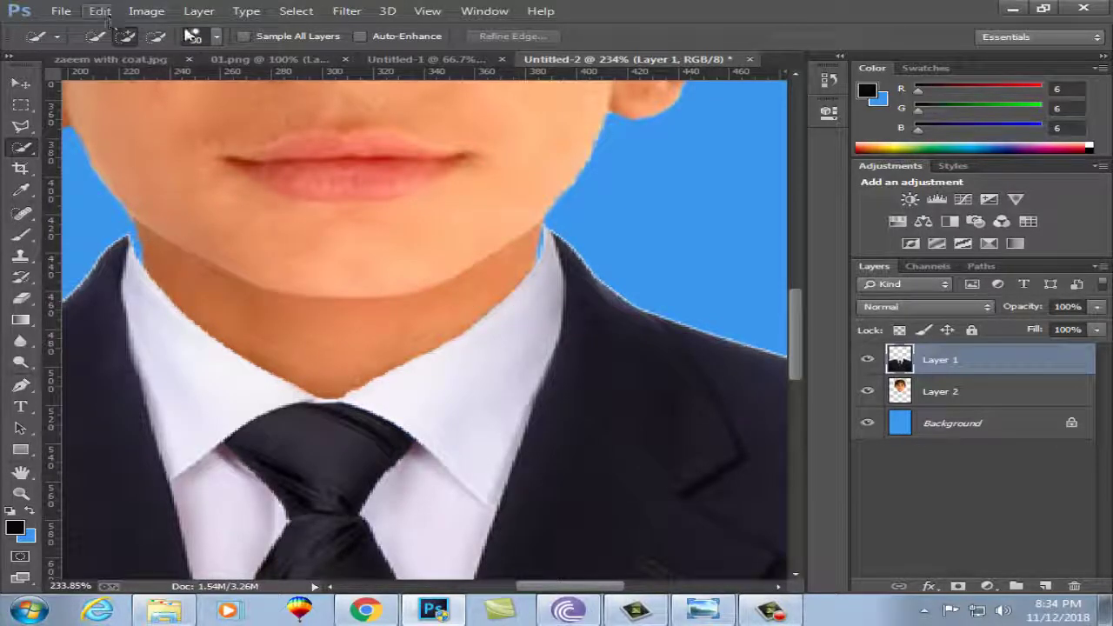
key("ctrl+0")
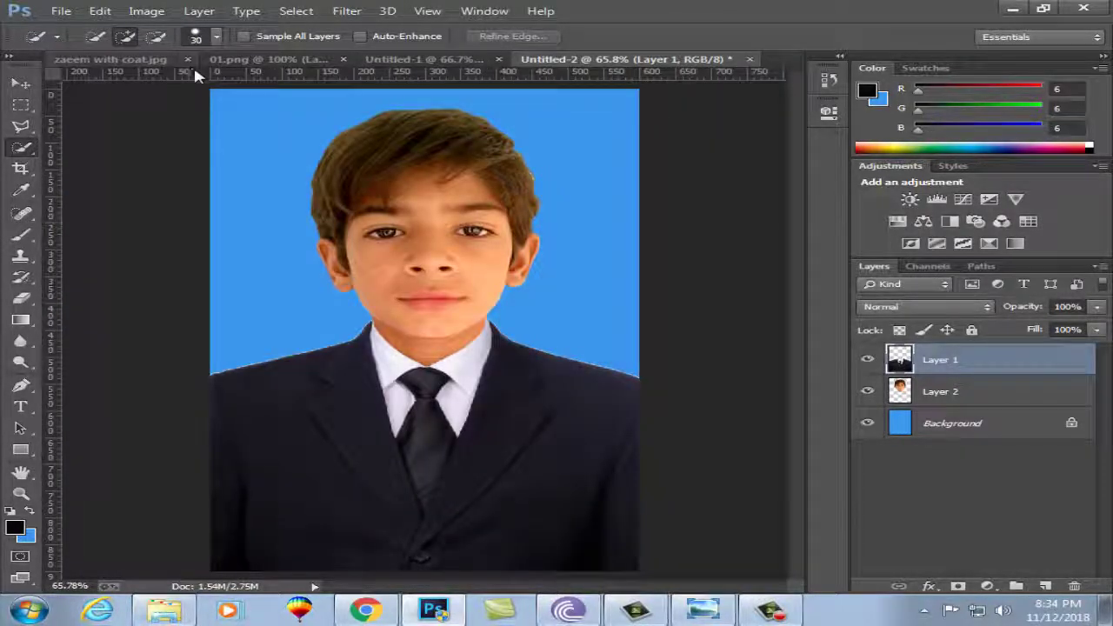
Step: Zoom in on the mouth and collar to inspect the fit, then zoom back out
key("ctrl+plus")
key("ctrl+plus")
key("ctrl+plus")
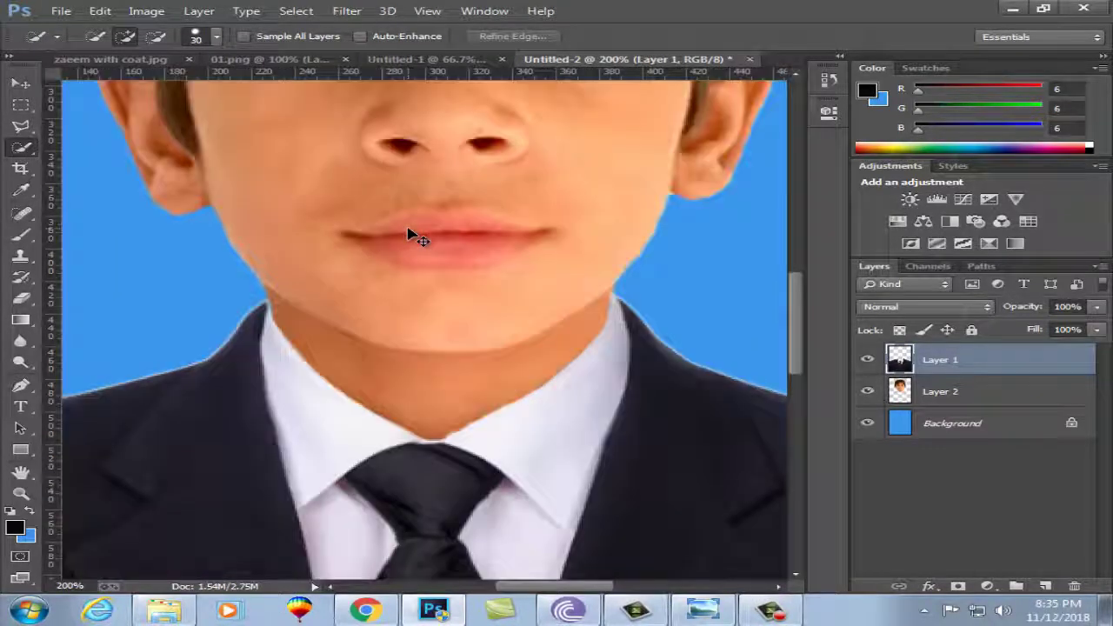
key("ctrl+plus")
key("ctrl+minus")
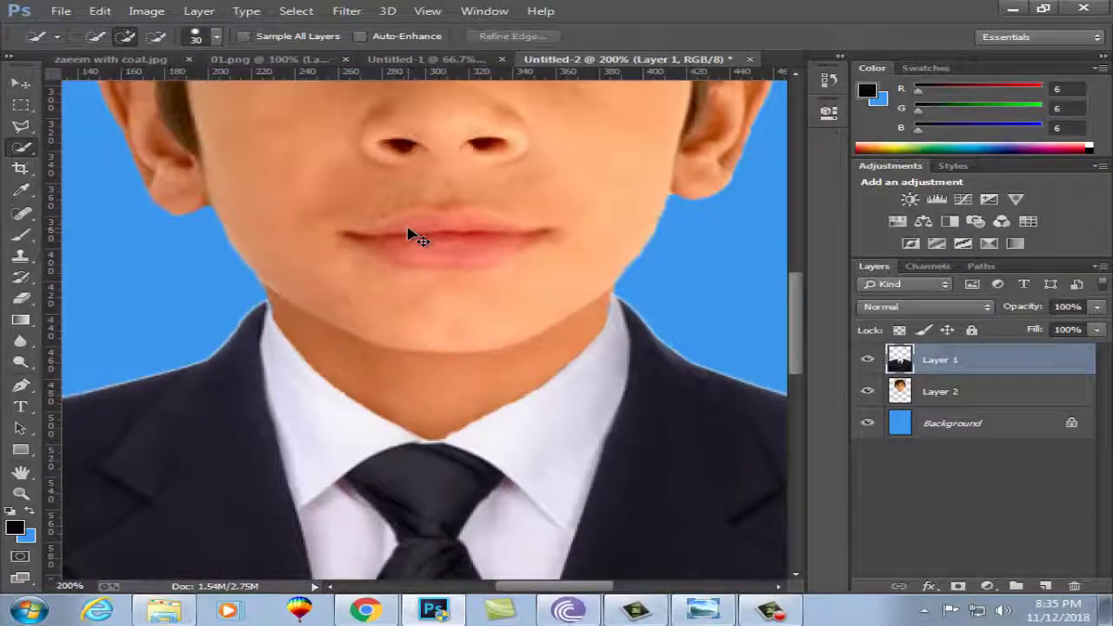
key("ctrl+minus")
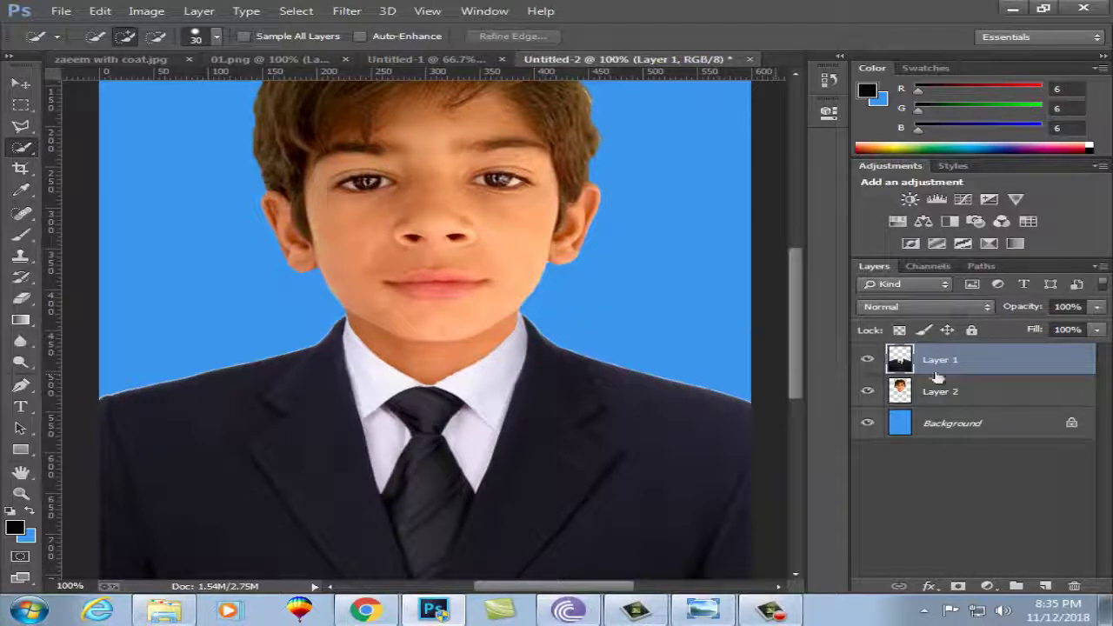
Step: Make Layer 2, the face layer, active and zoom out to 50%
left_click(929, 393)
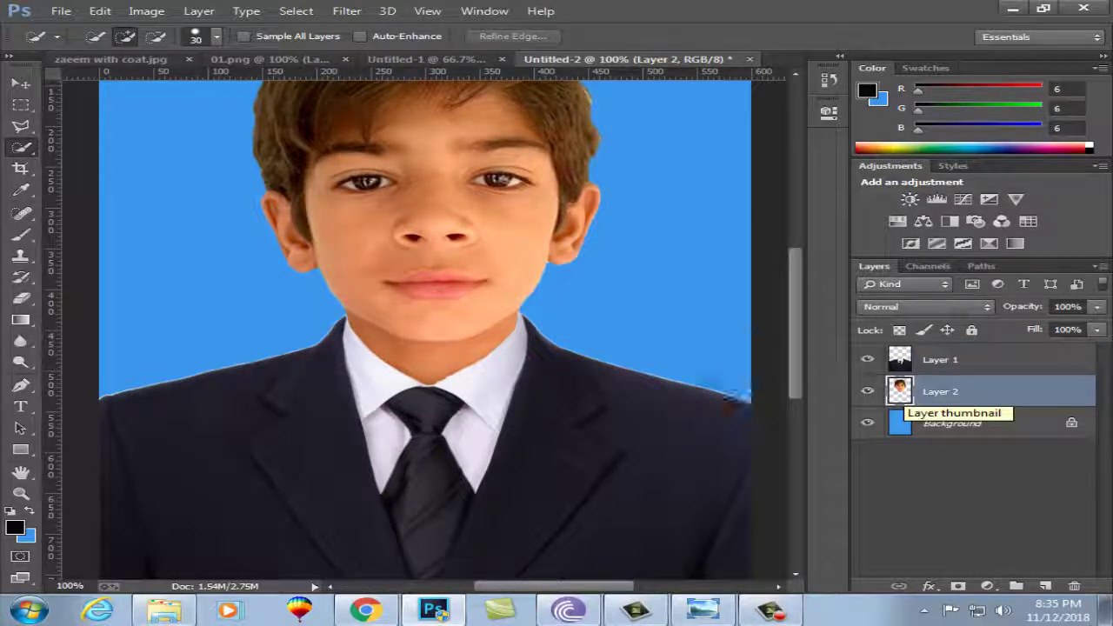
scroll(783, 335, "up", 2)
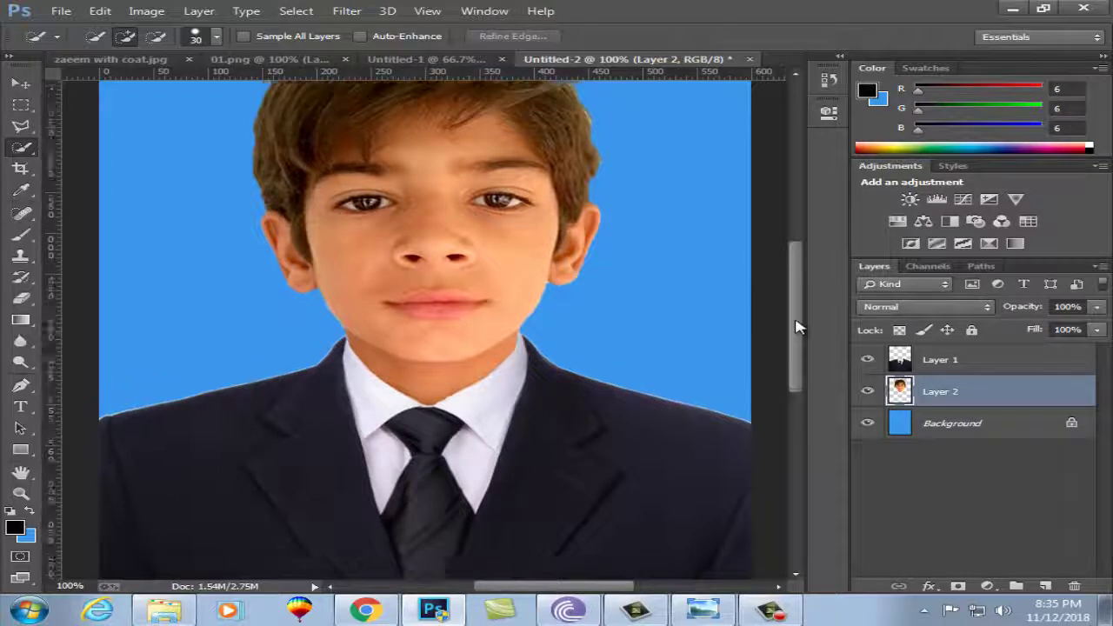
left_click_drag(800, 339, 795, 352)
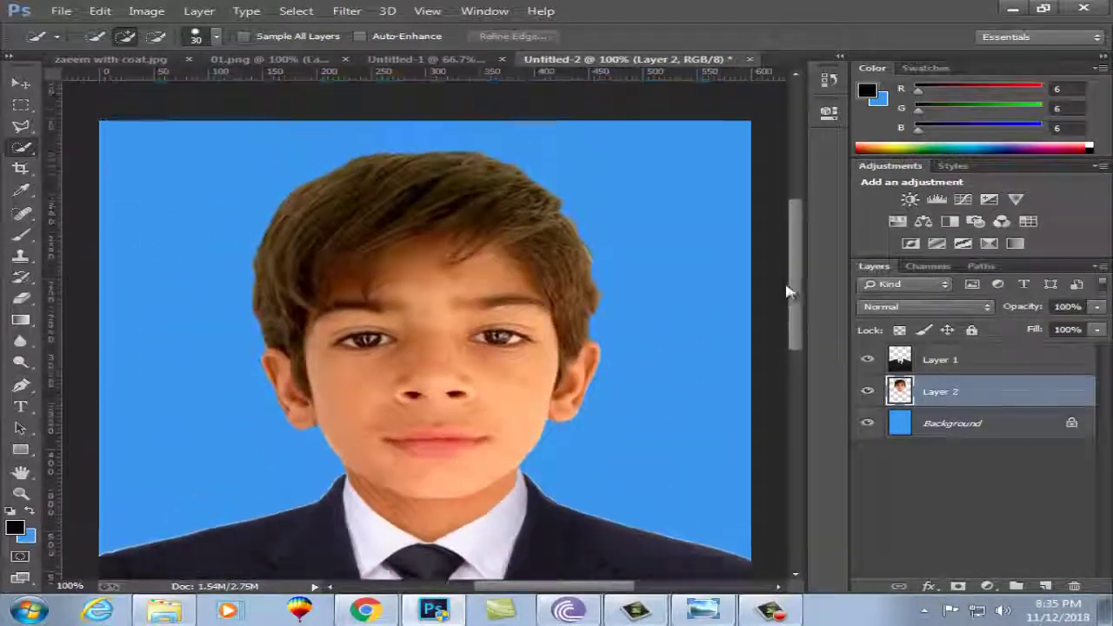
left_click_drag(796, 352, 786, 301)
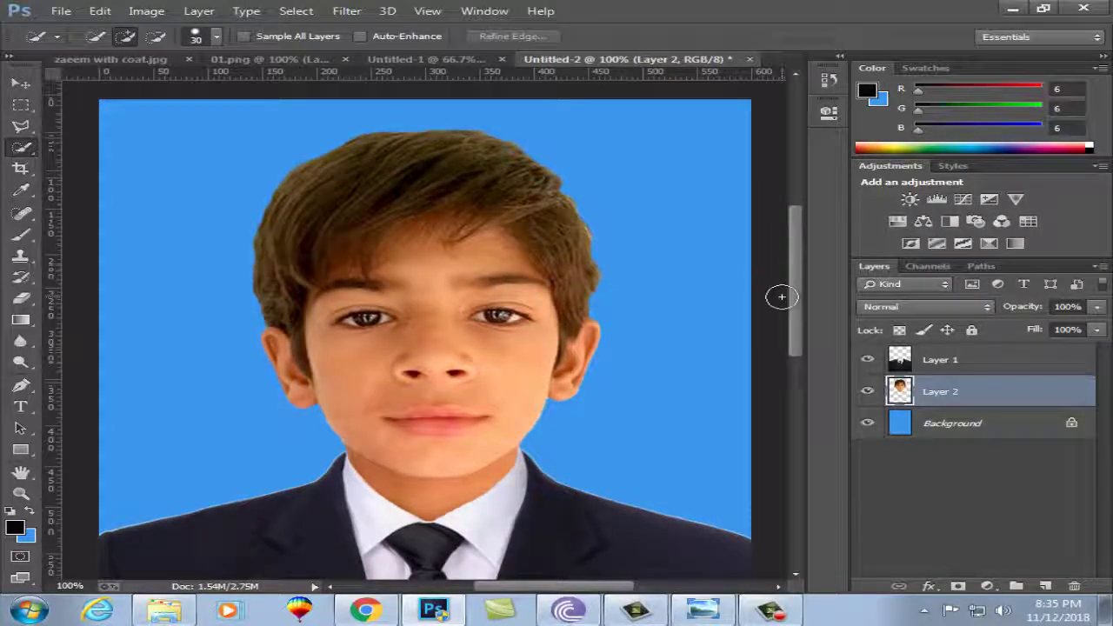
key("ctrl+minus")
key("ctrl+minus")
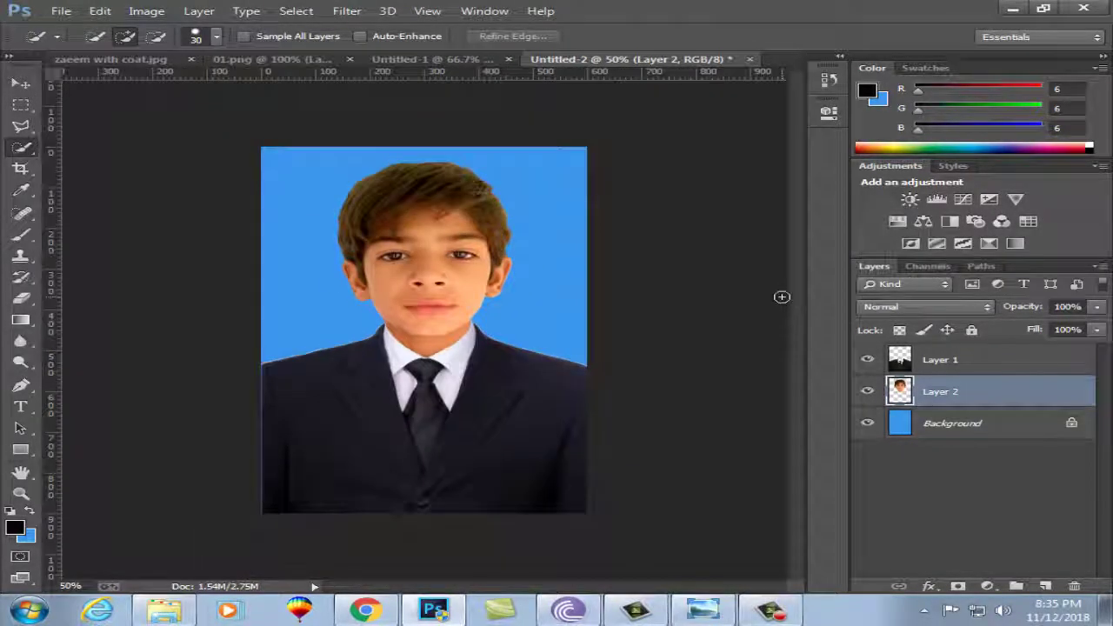
Step: Crop the photo to 1.6 × 2.1 in at 300 px/in, with the head near the top
left_click(20, 168)
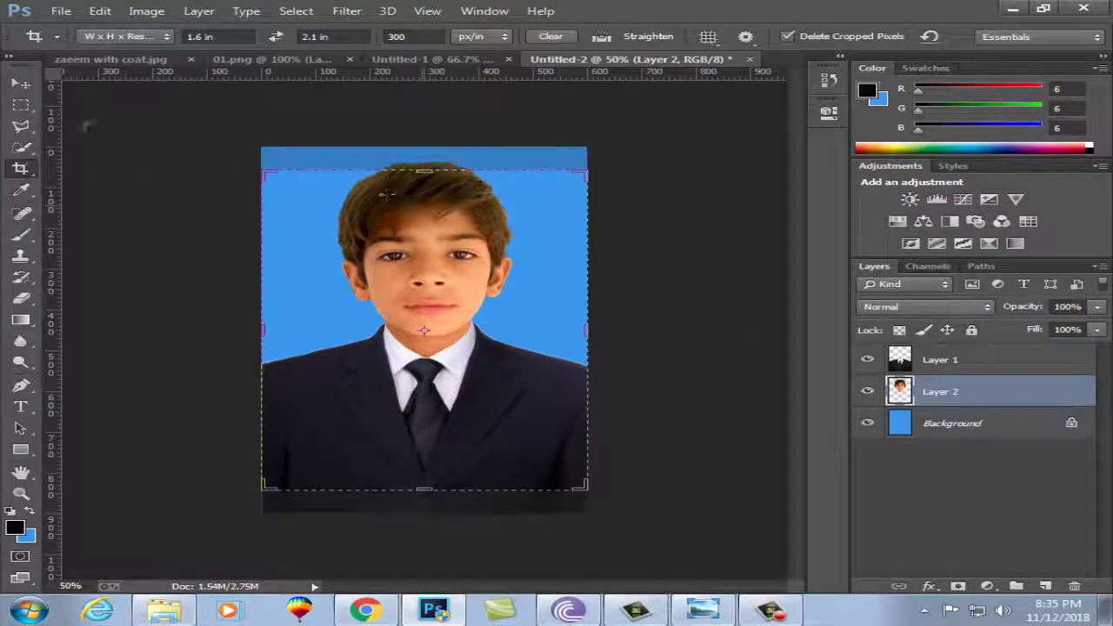
left_click(20, 83)
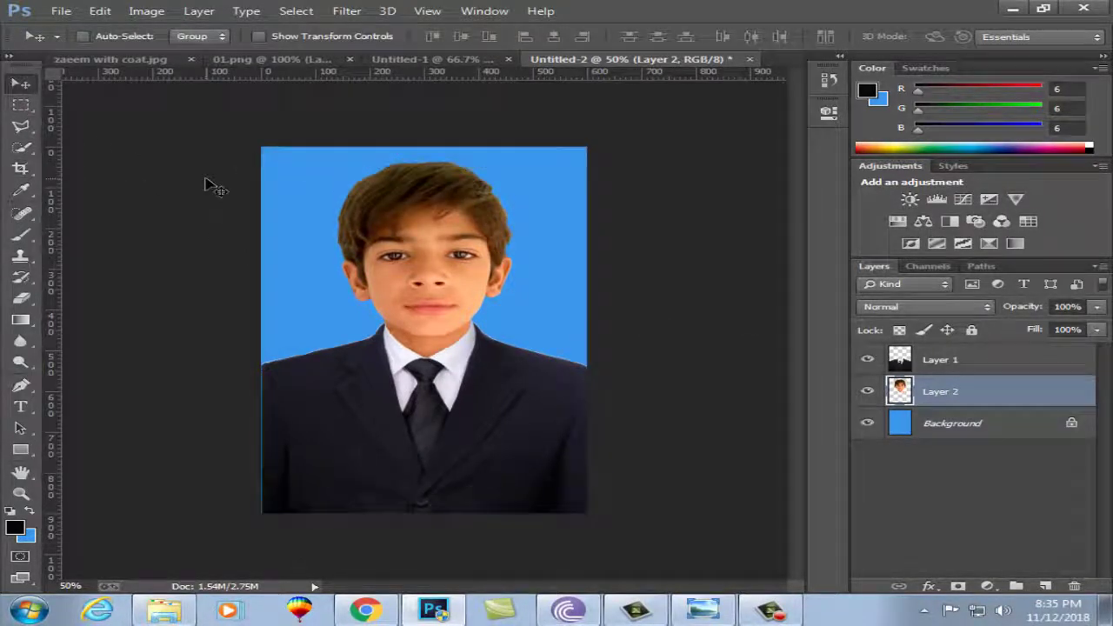
left_click(21, 167)
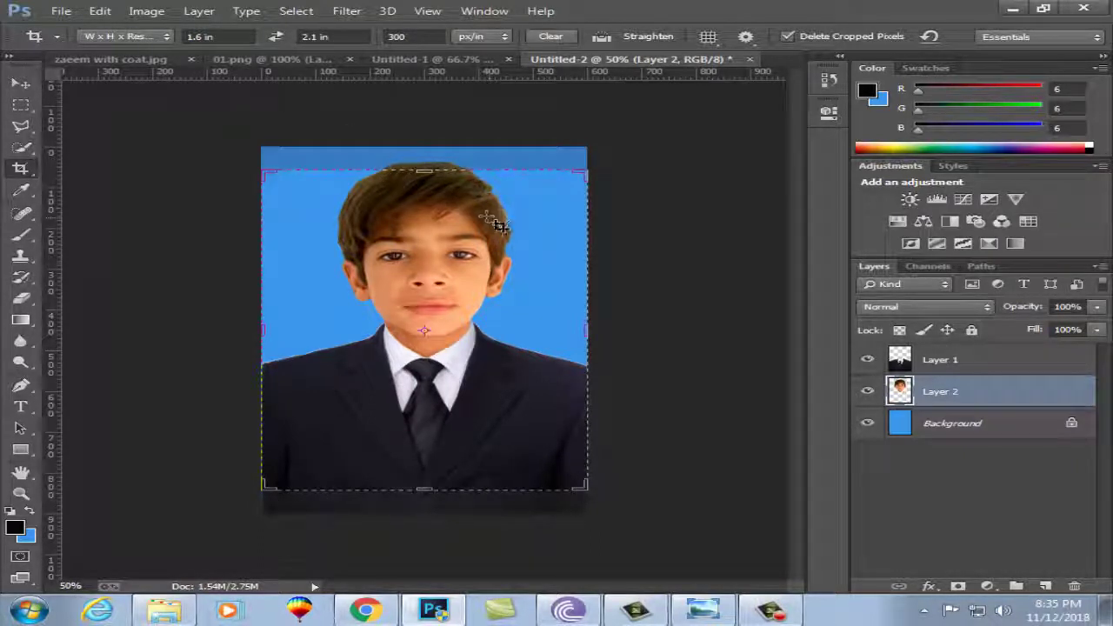
left_click_drag(489, 276, 445, 258)
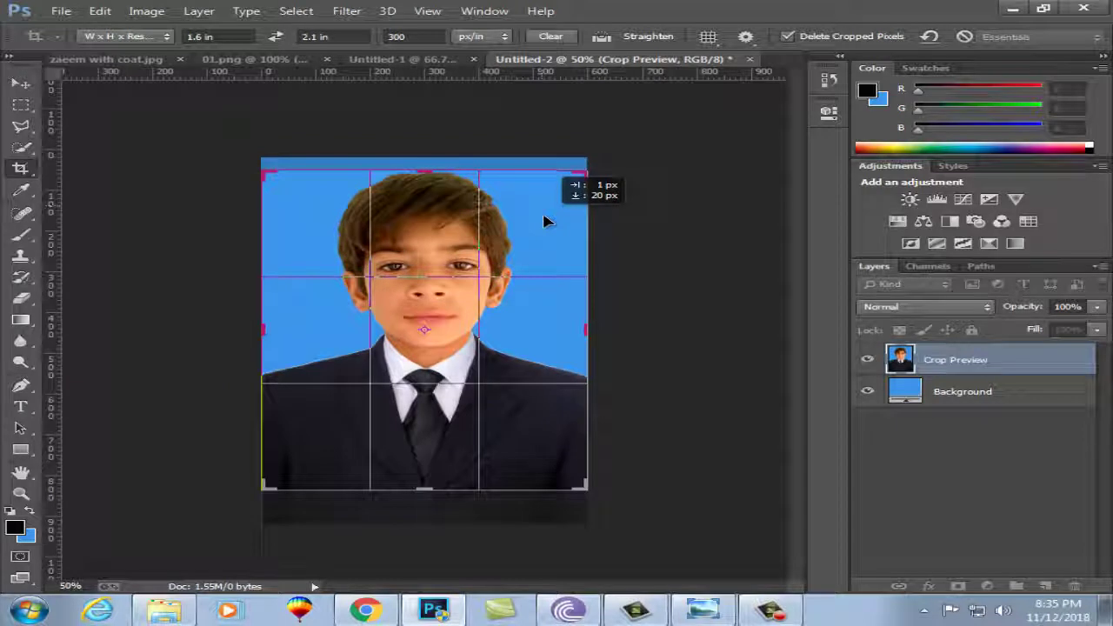
left_click_drag(544, 221, 546, 220)
left_click_drag(590, 171, 522, 227)
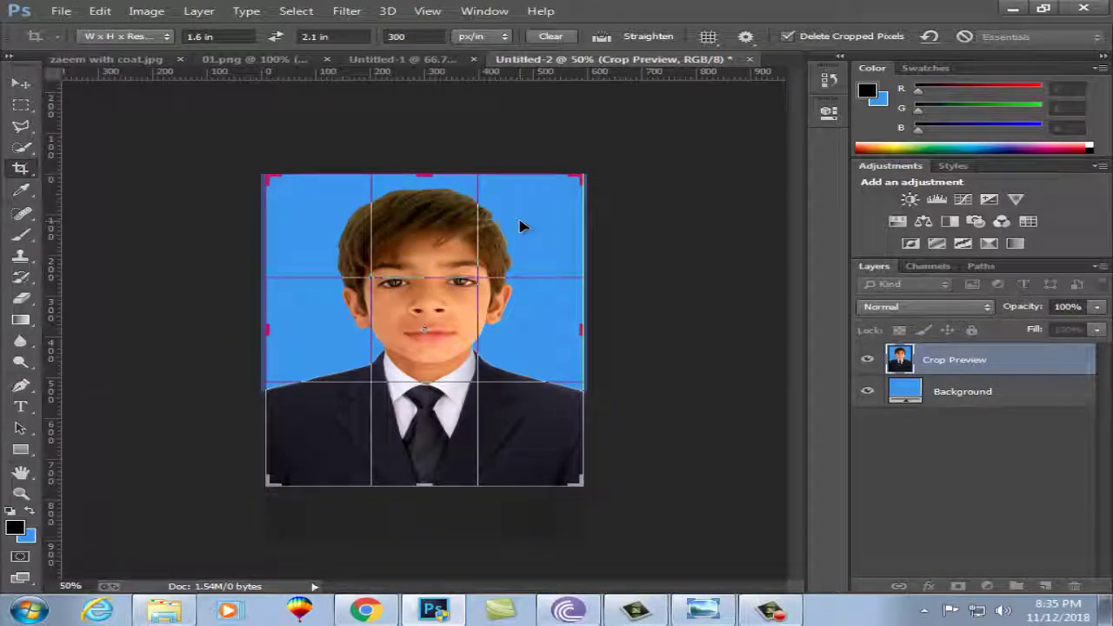
key("Return")
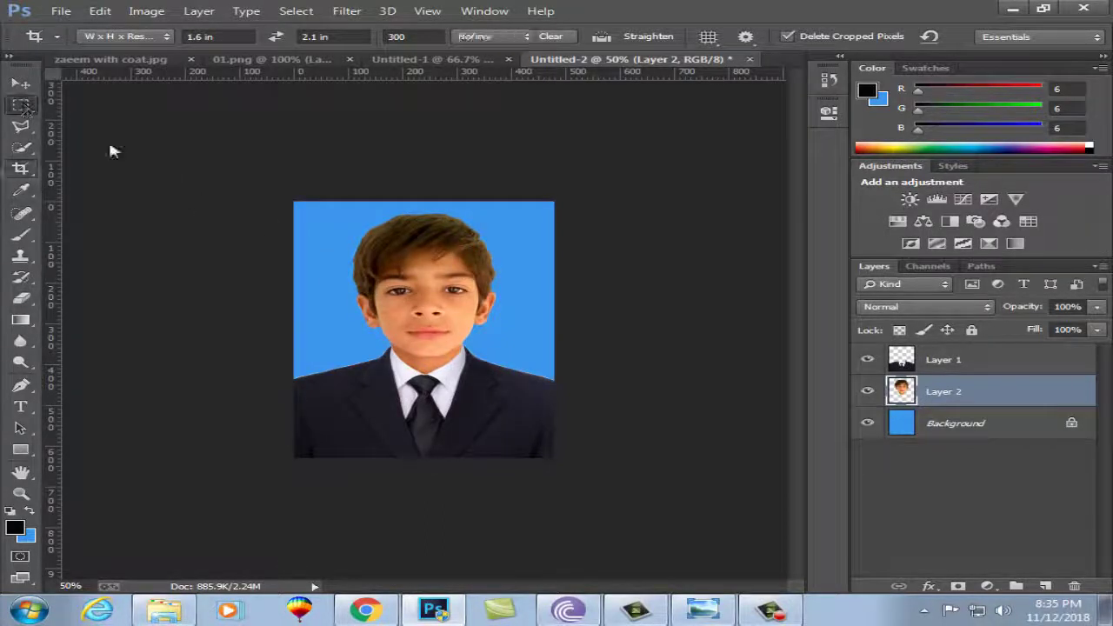
Step: Draw a rectangular marquee selection around the whole cropped photo
key("m")
left_click_drag(283, 198, 583, 453)
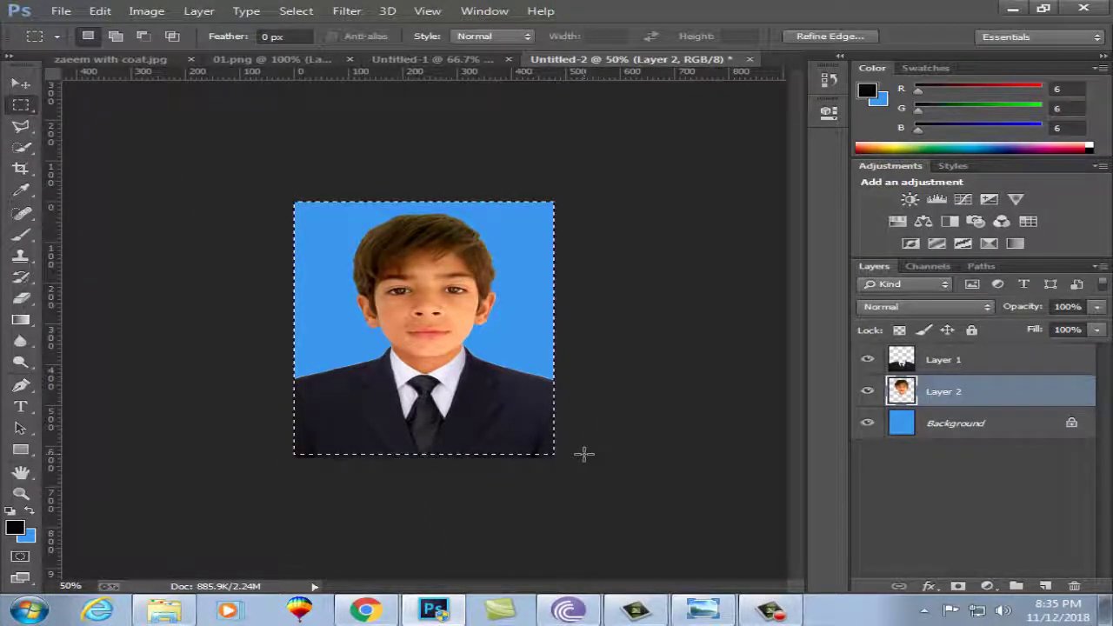
left_click_drag(286, 182, 538, 562)
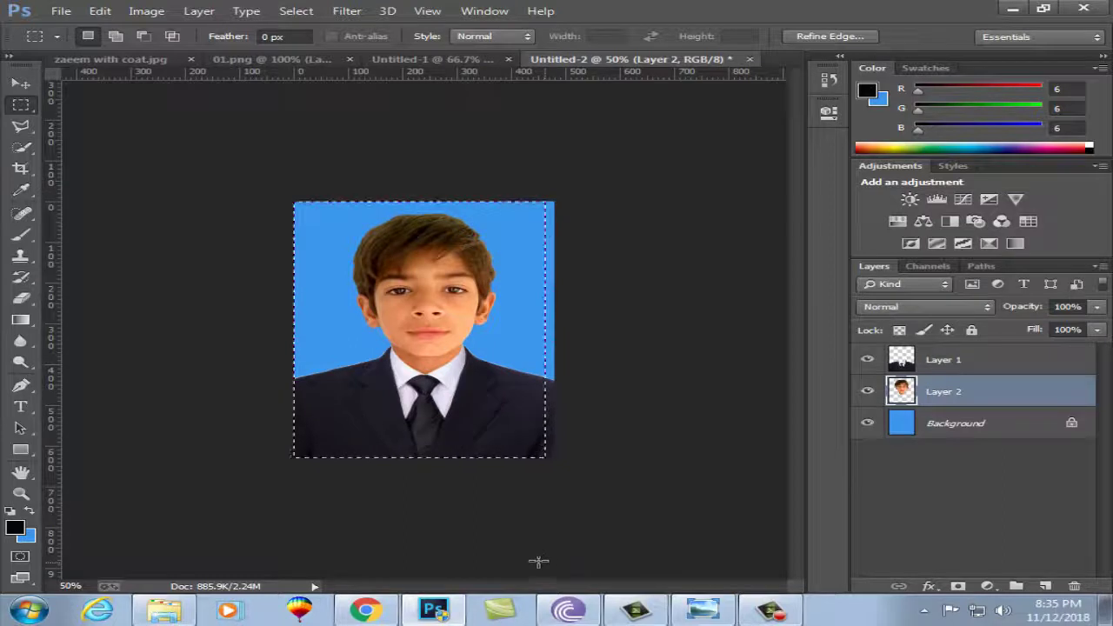
left_click_drag(283, 188, 613, 510)
Step: Stroke the selection 25 px inside in near-white f8f8f8
right_click(474, 322)
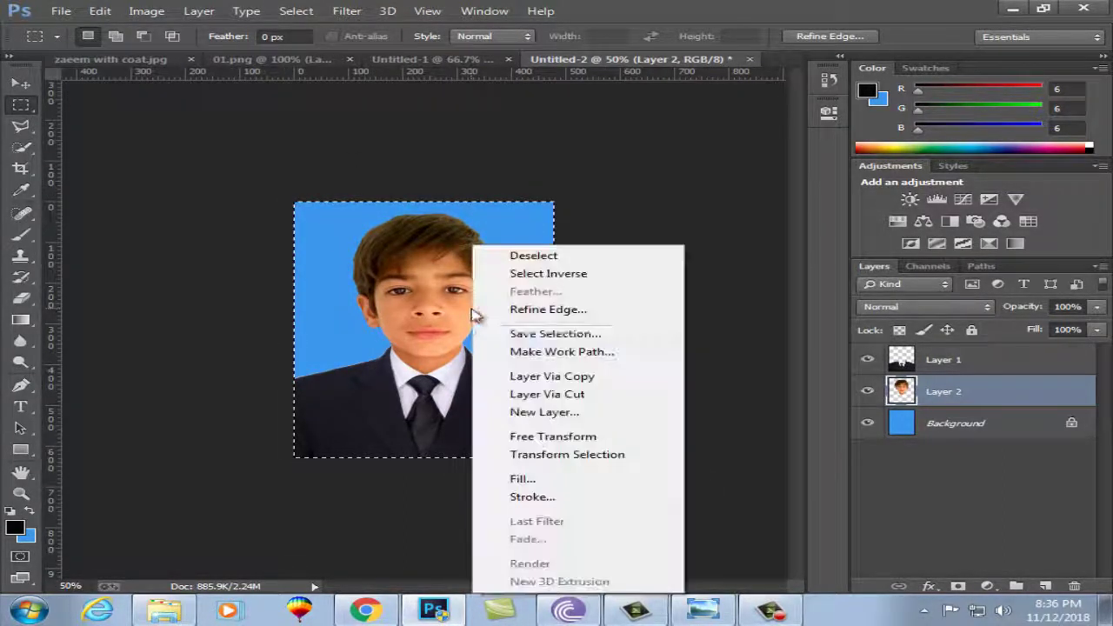
left_click(583, 501)
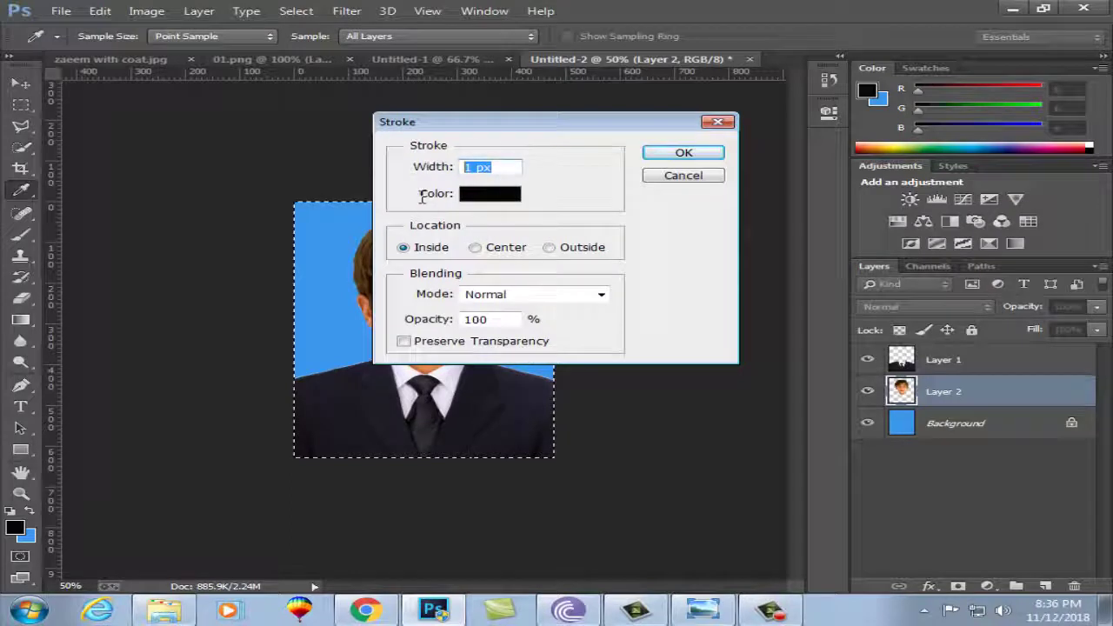
type("25")
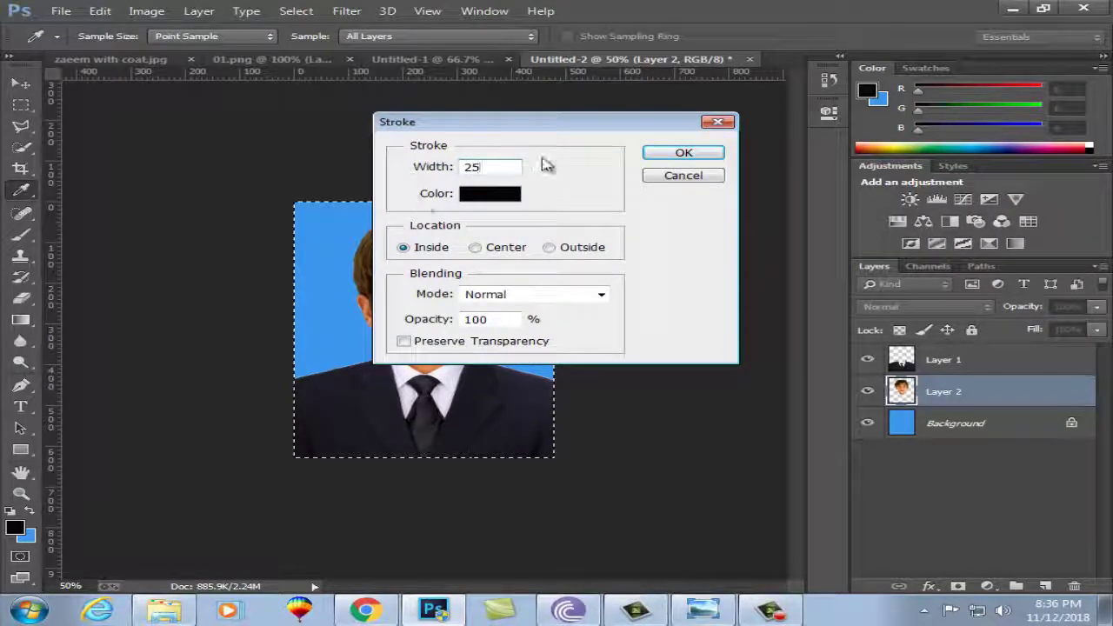
left_click(491, 193)
left_click_drag(315, 157, 278, 153)
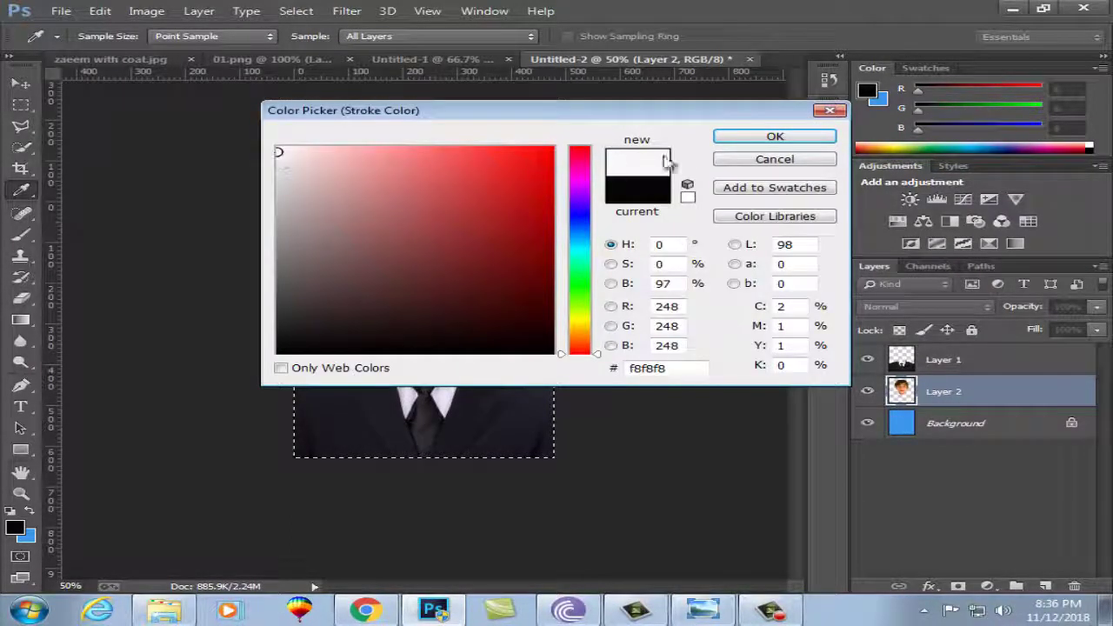
left_click(746, 139)
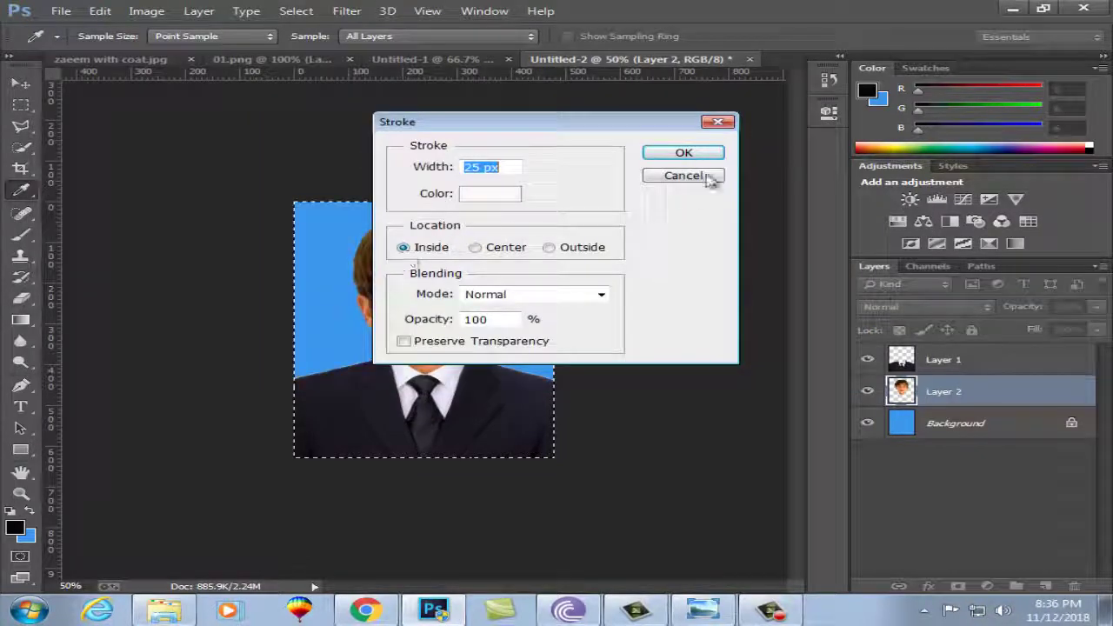
left_click(684, 153)
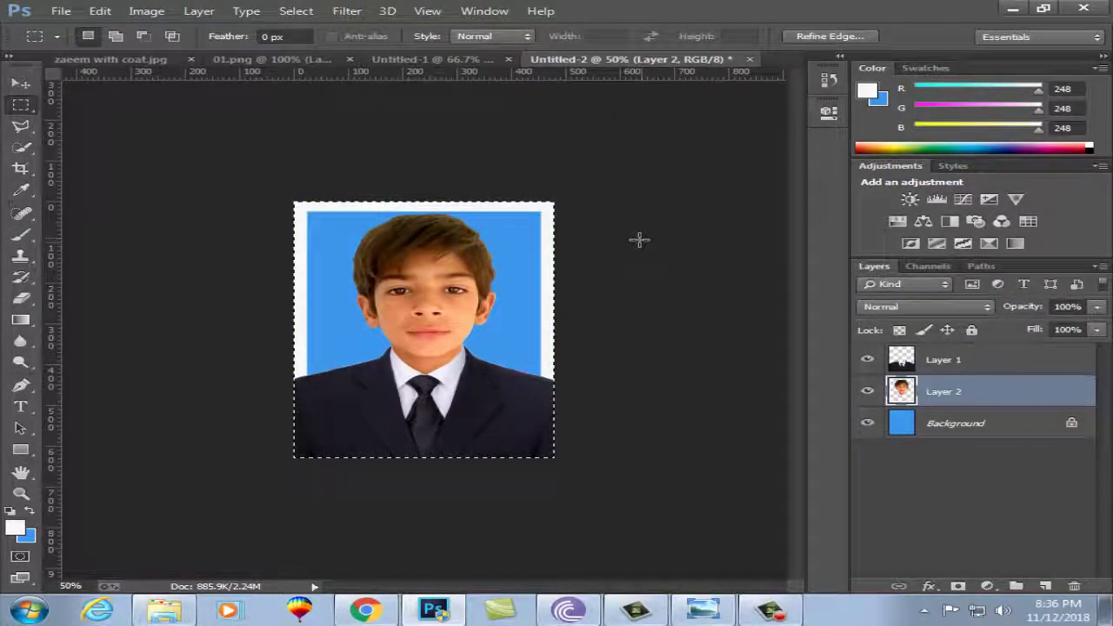
Step: Undo the white border and merge Layer 1 and Layer 2 into the Background layer
key("ctrl+z")
left_click(954, 365, "shift")
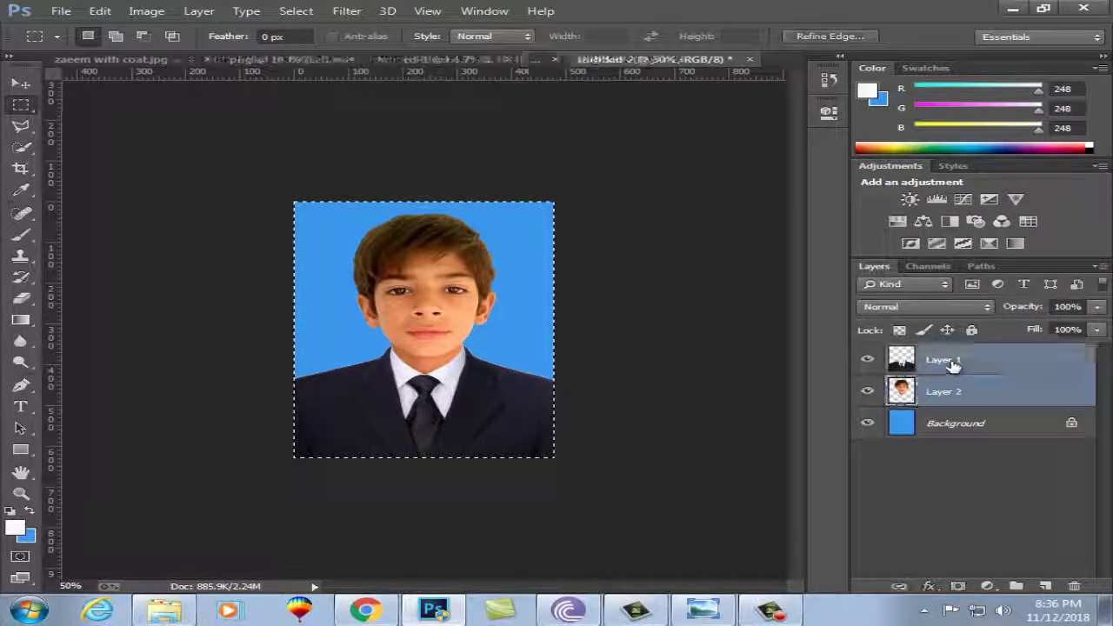
left_click(961, 424, "shift")
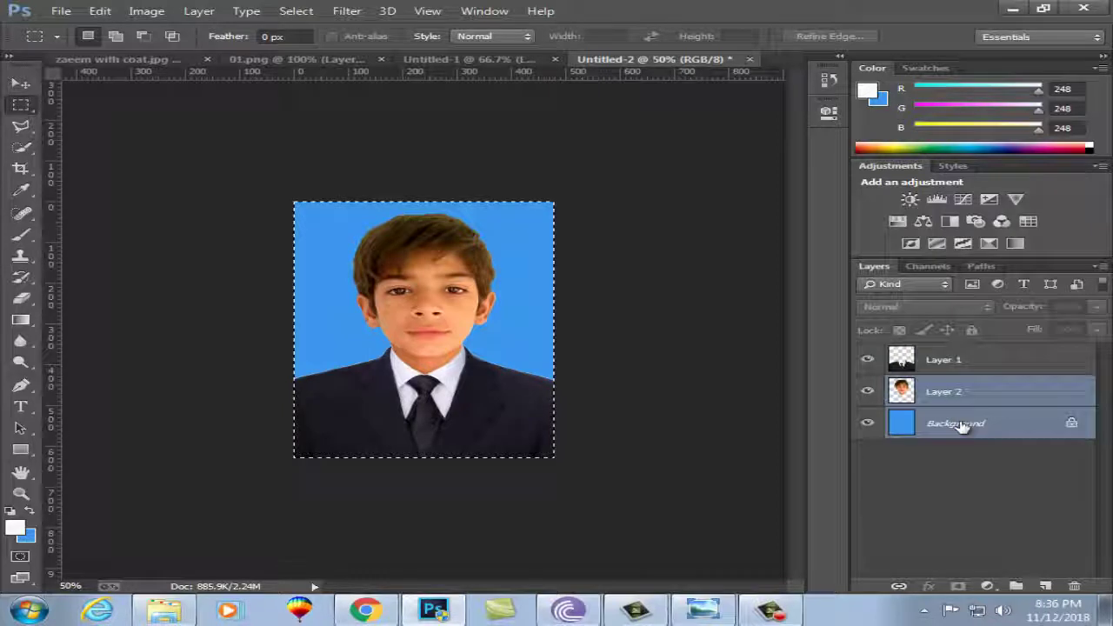
key("ctrl+e")
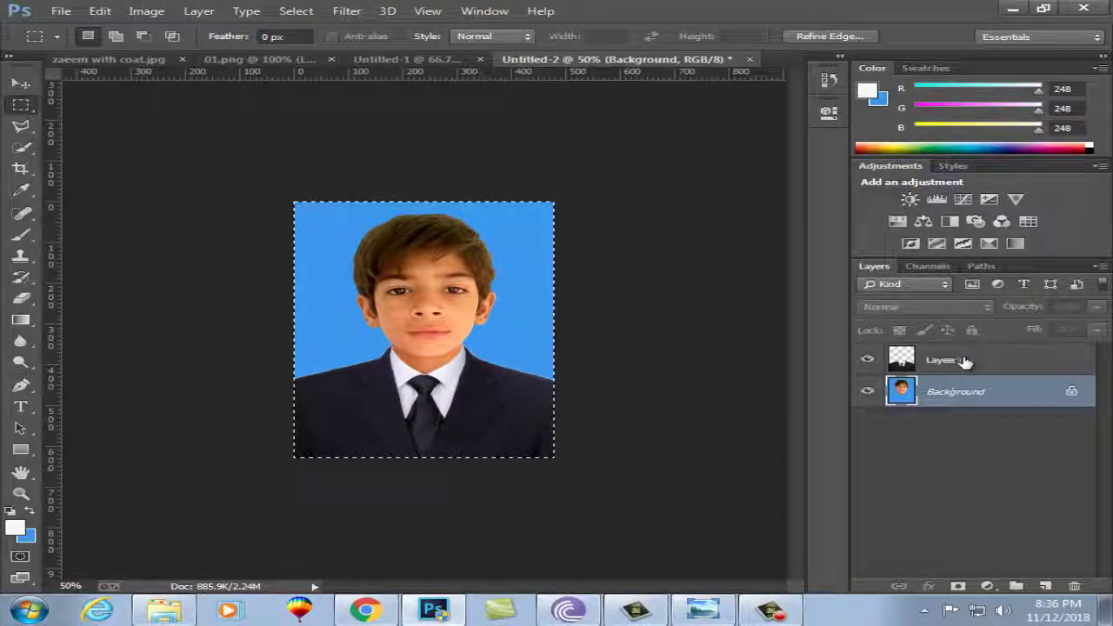
left_click(963, 362, "shift")
key("ctrl+e")
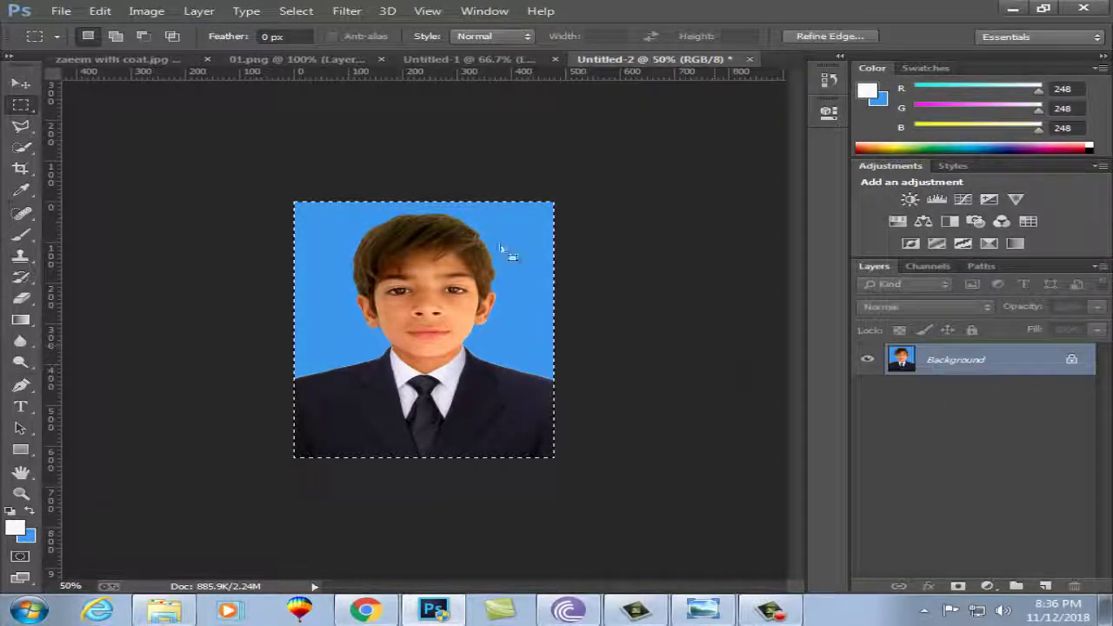
Step: Reapply the 25 px near-white inside stroke, deselect, and reselect the whole bordered photo
right_click(337, 219)
left_click(415, 474)
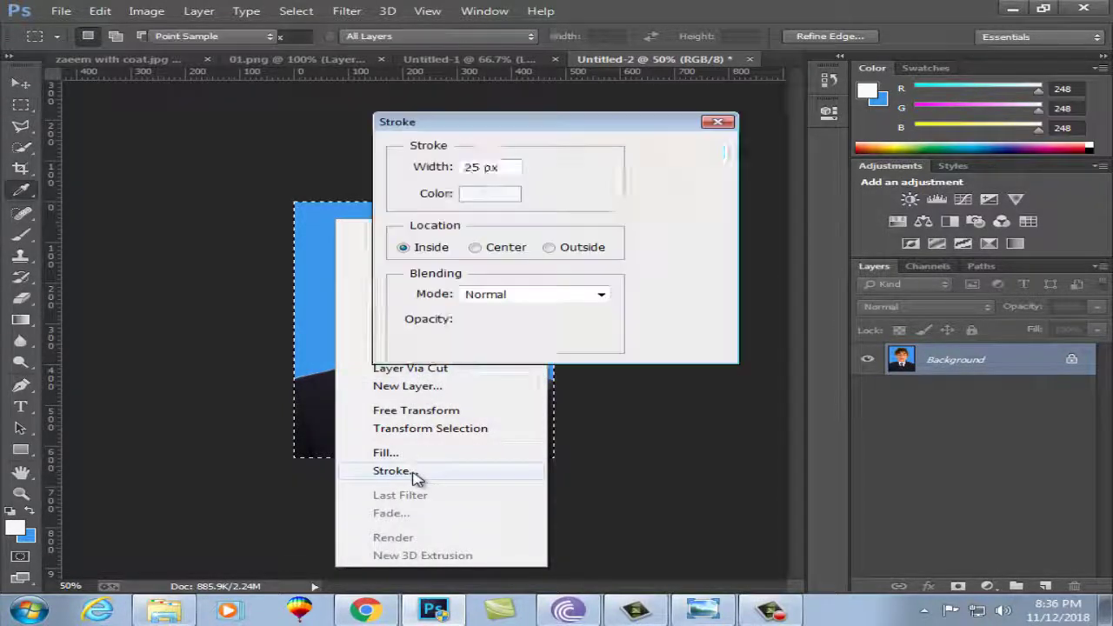
left_click(680, 155)
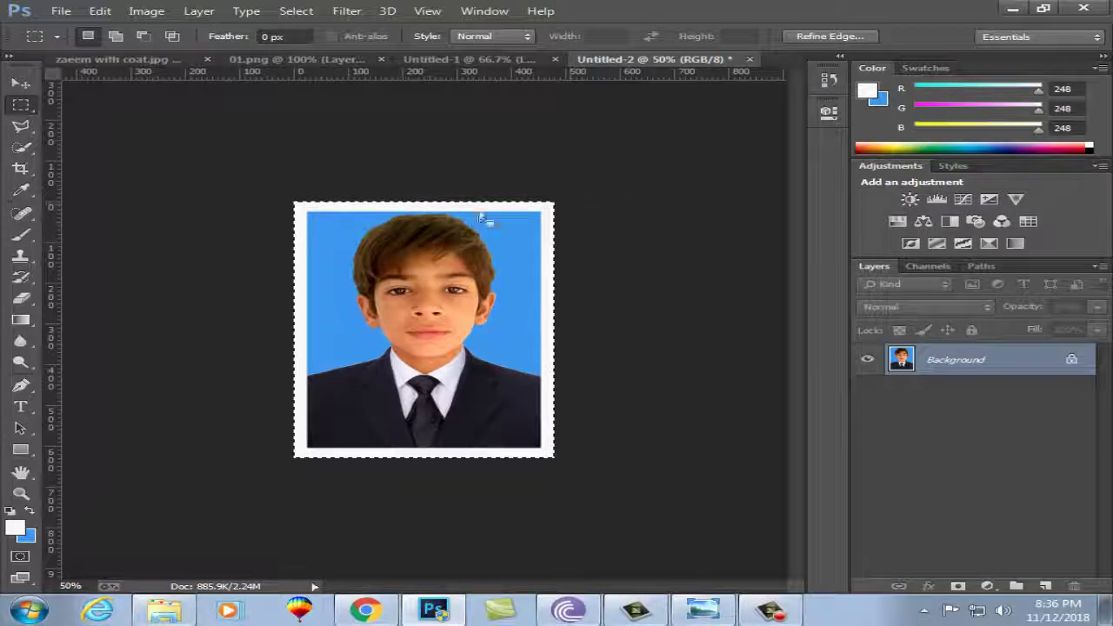
key("ctrl+d")
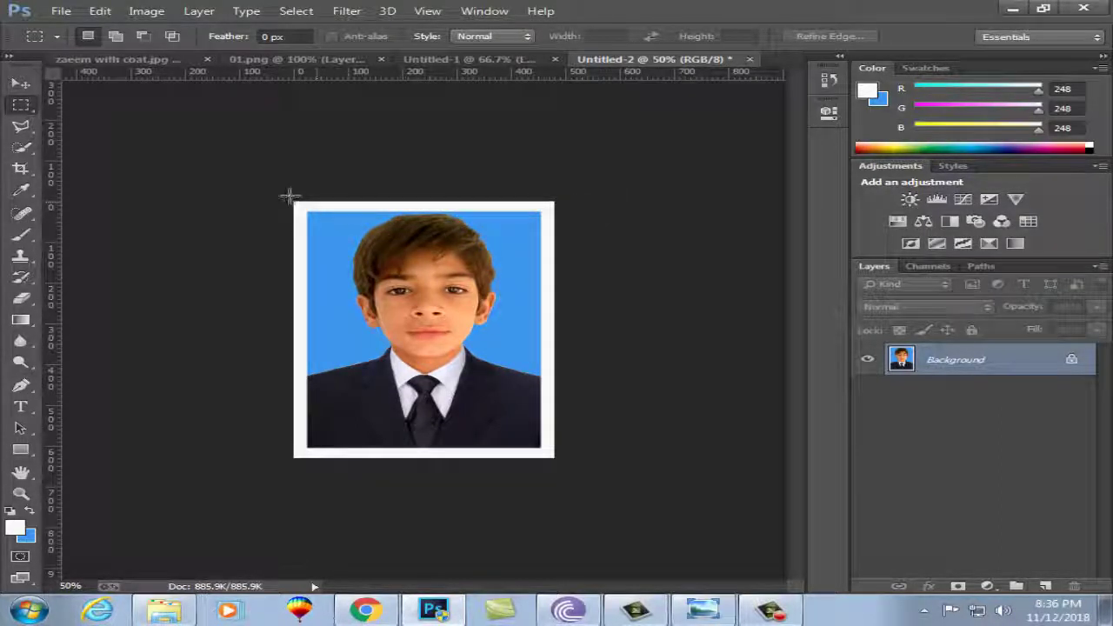
left_click_drag(290, 194, 723, 539)
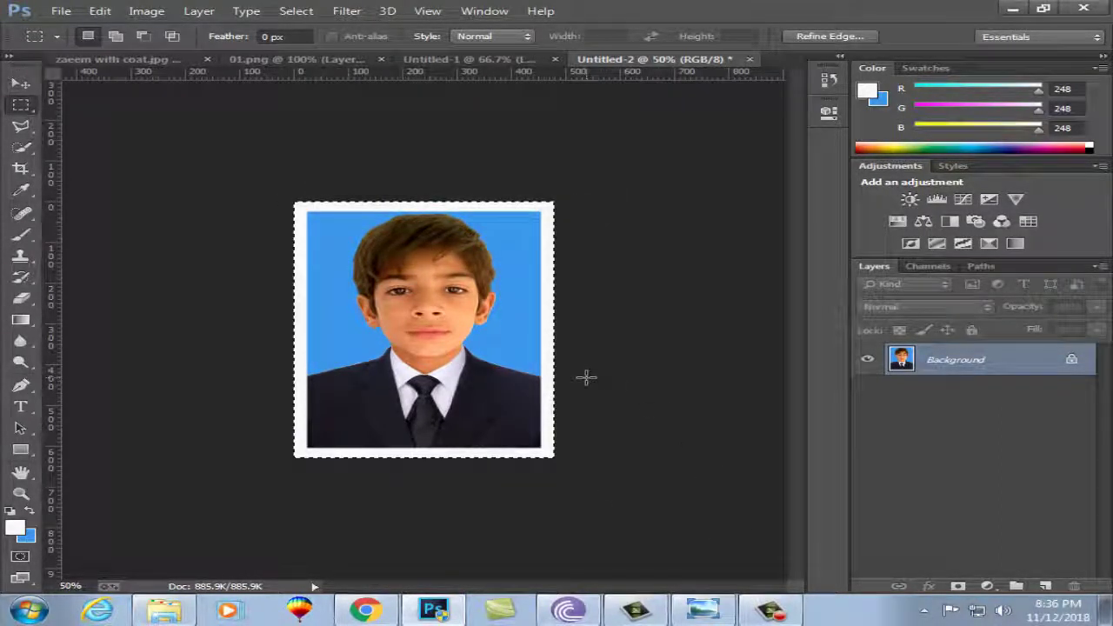
Step: Stroke the selection 1 px inside in near-black 0a0a0a
right_click(352, 243)
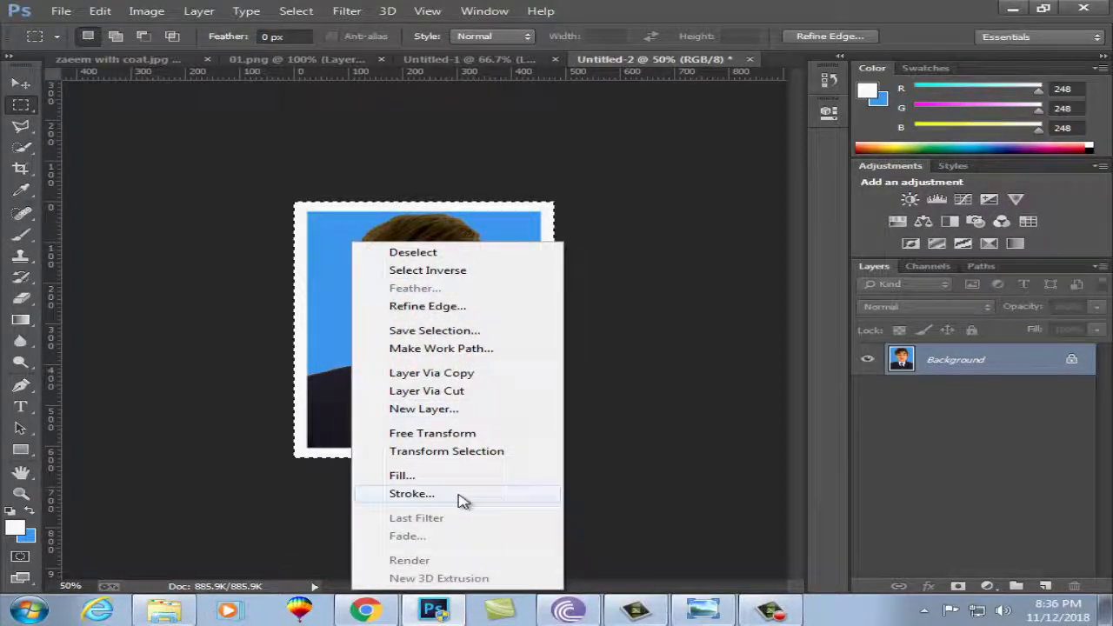
left_click(461, 494)
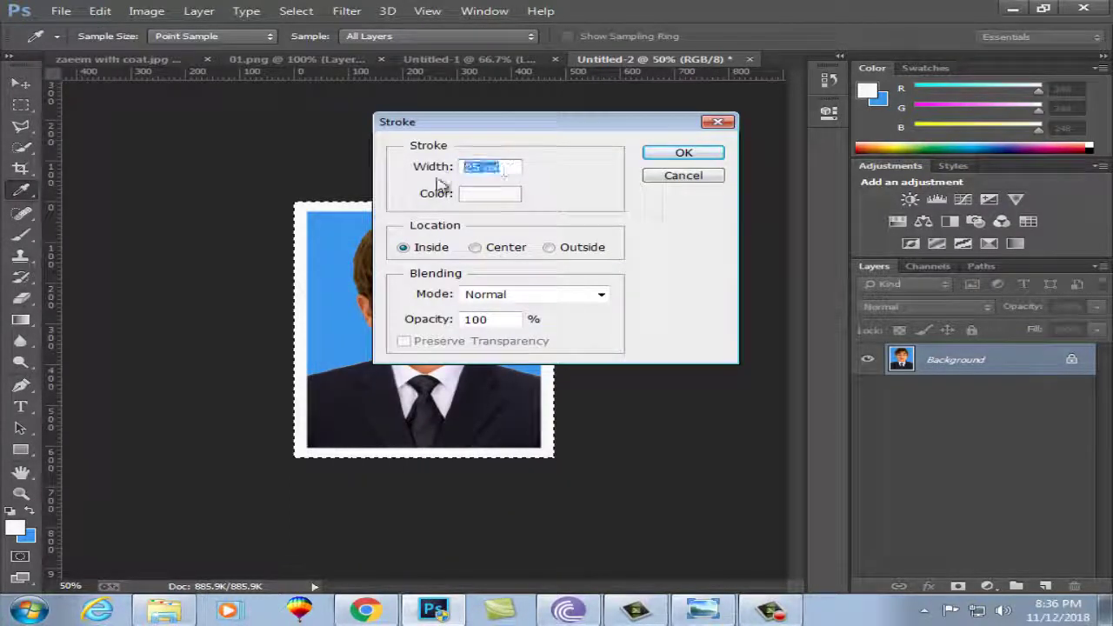
left_click(508, 193)
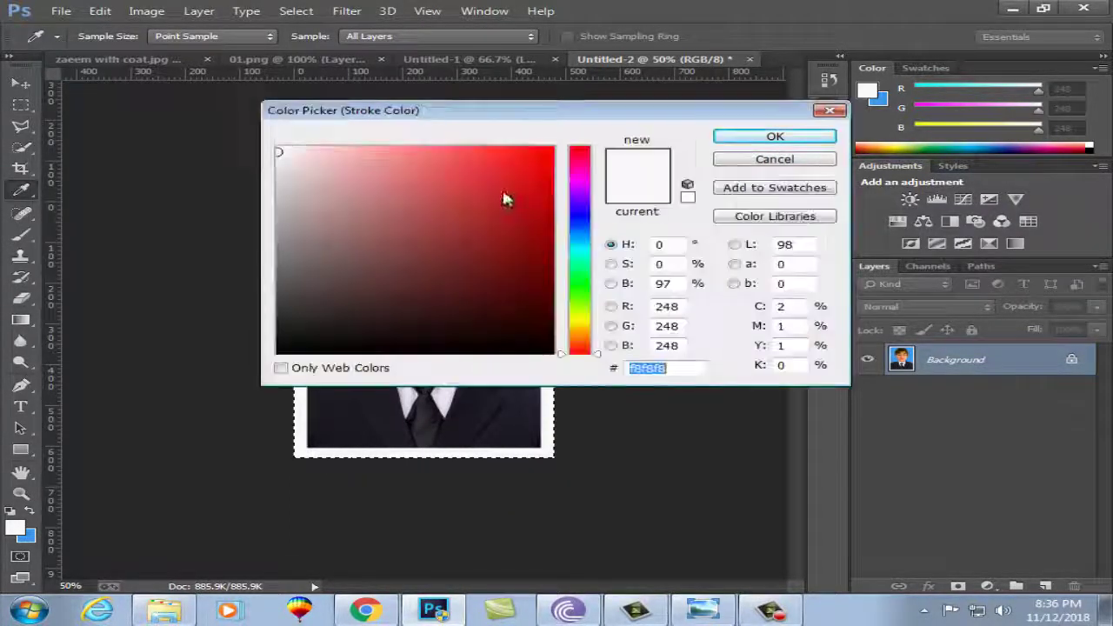
left_click(278, 345)
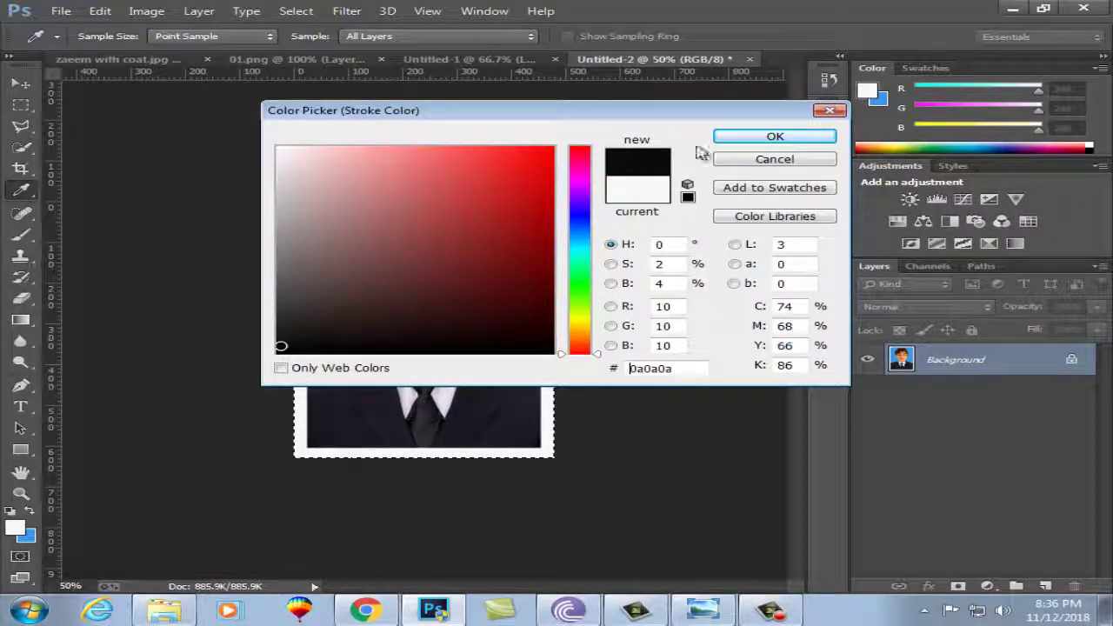
left_click(722, 136)
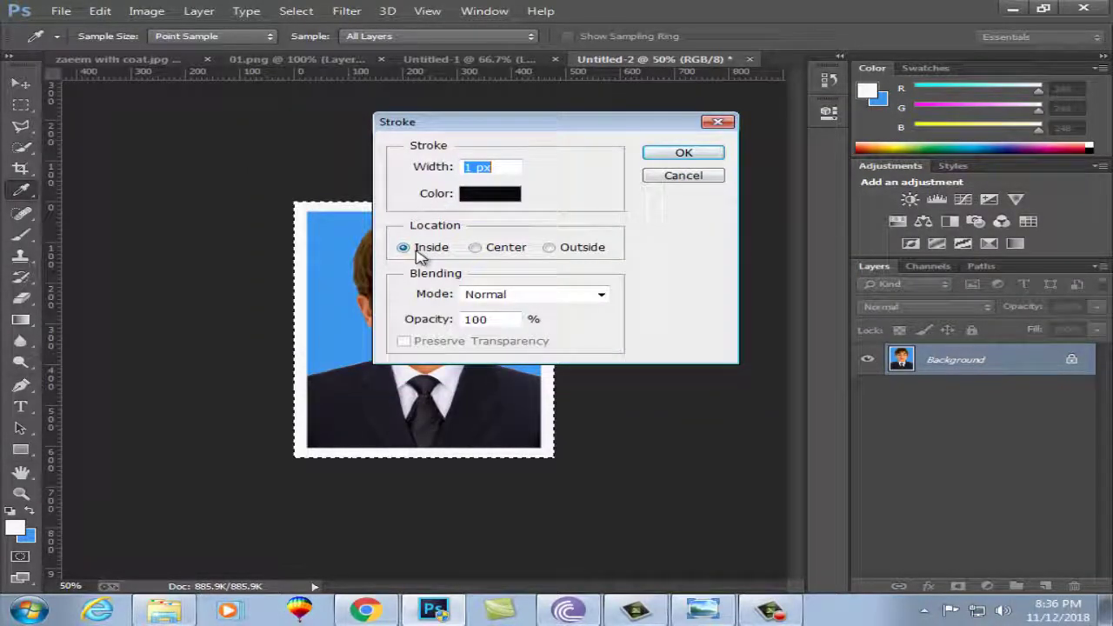
left_click(684, 154)
key("m")
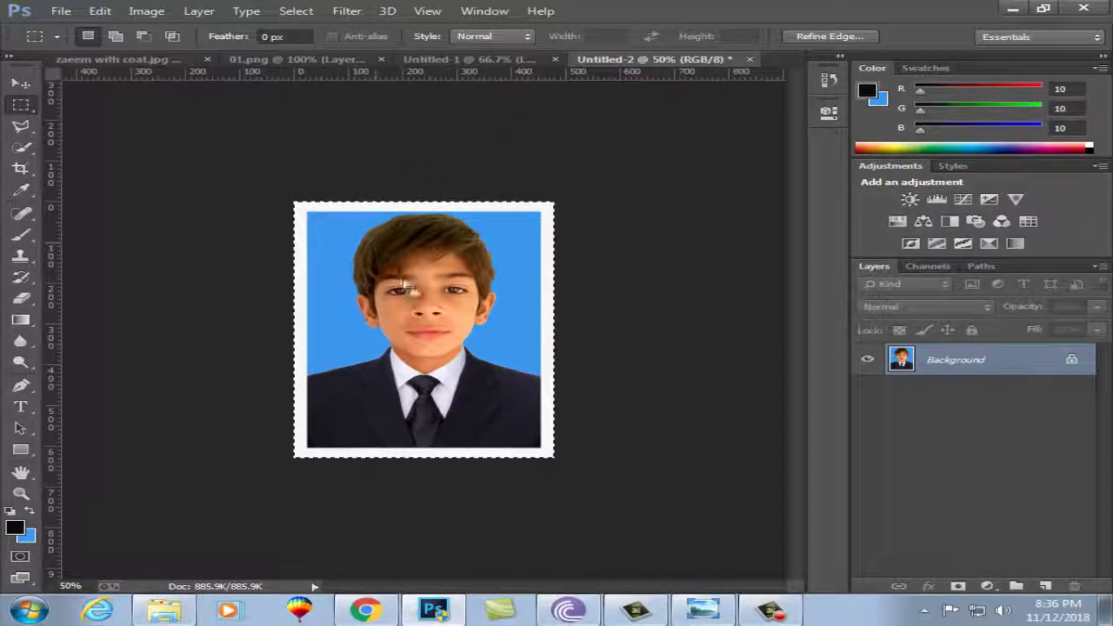
Step: Zoom in to 100% and back to 66.67% to check the outline edges
key("ctrl+plus")
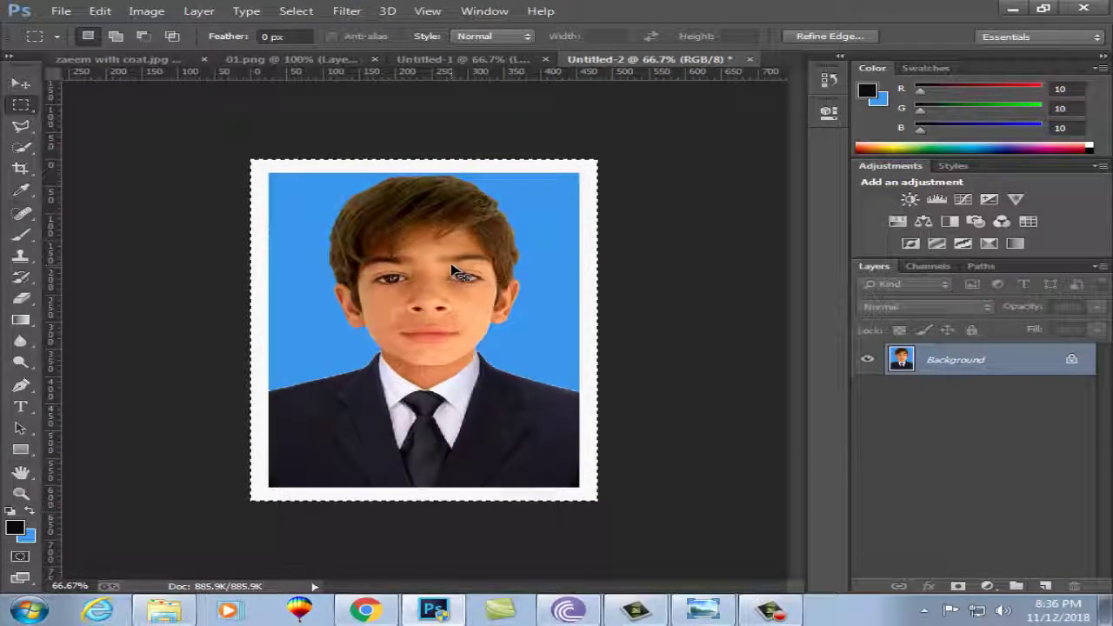
key("ctrl+plus")
key("ctrl+minus")
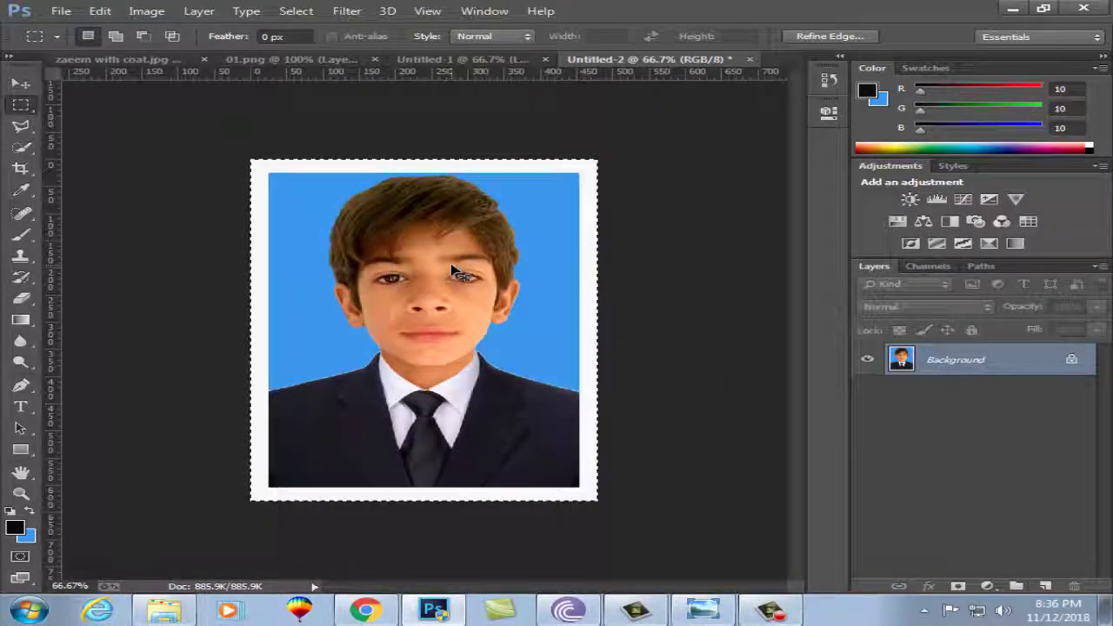
key("ctrl+plus")
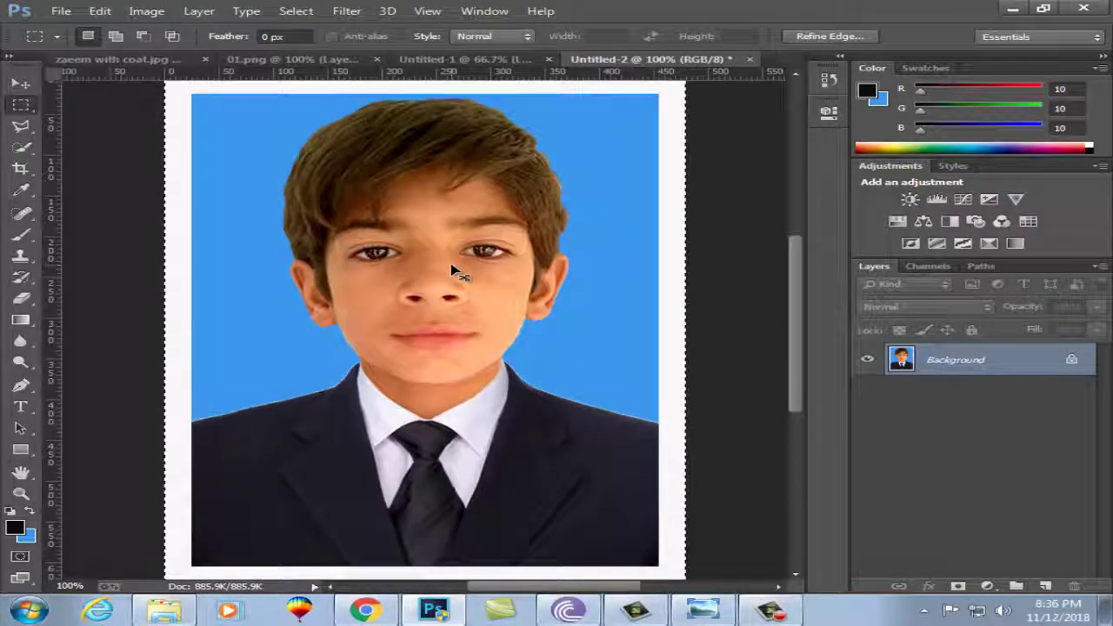
key("ctrl+minus")
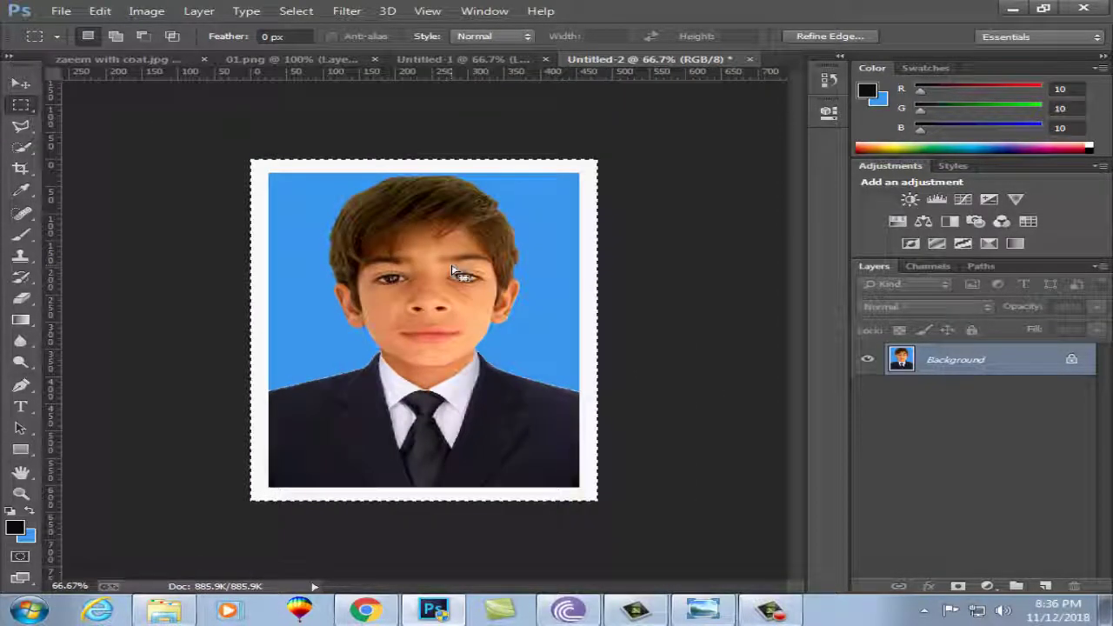
Step: Create a new blank white A4 document, Untitled-3, from the International Paper preset
left_click(57, 10)
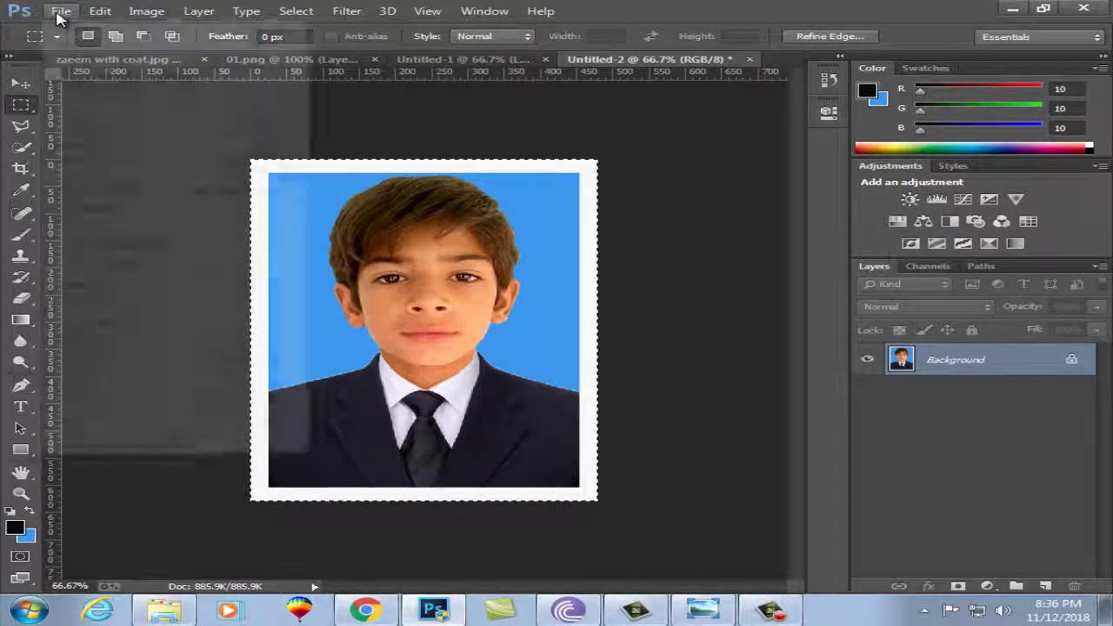
left_click(89, 27)
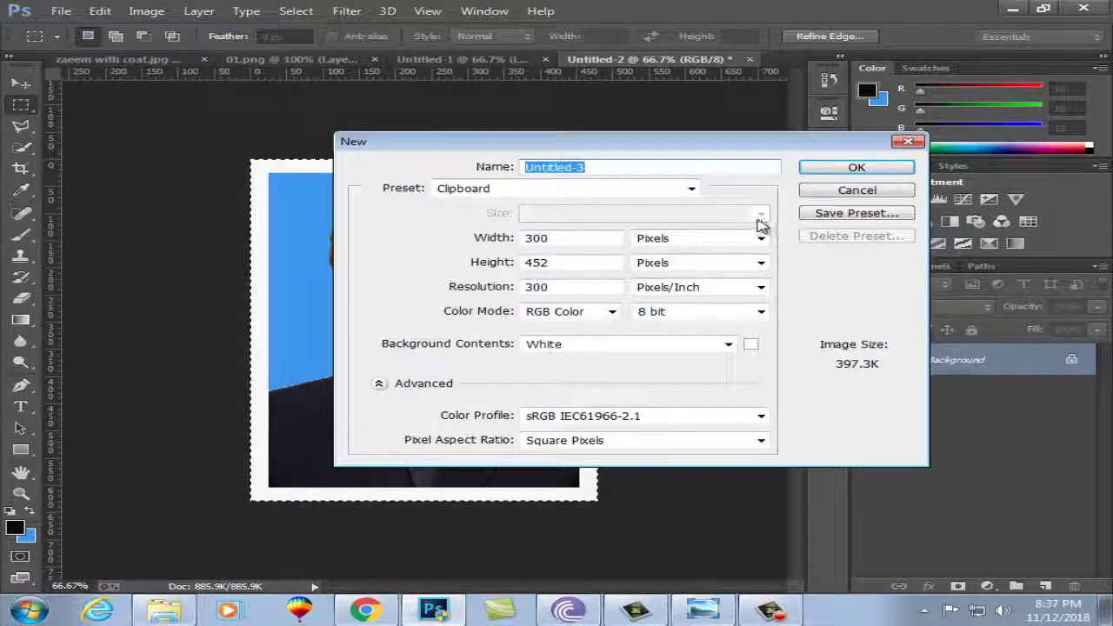
left_click(636, 189)
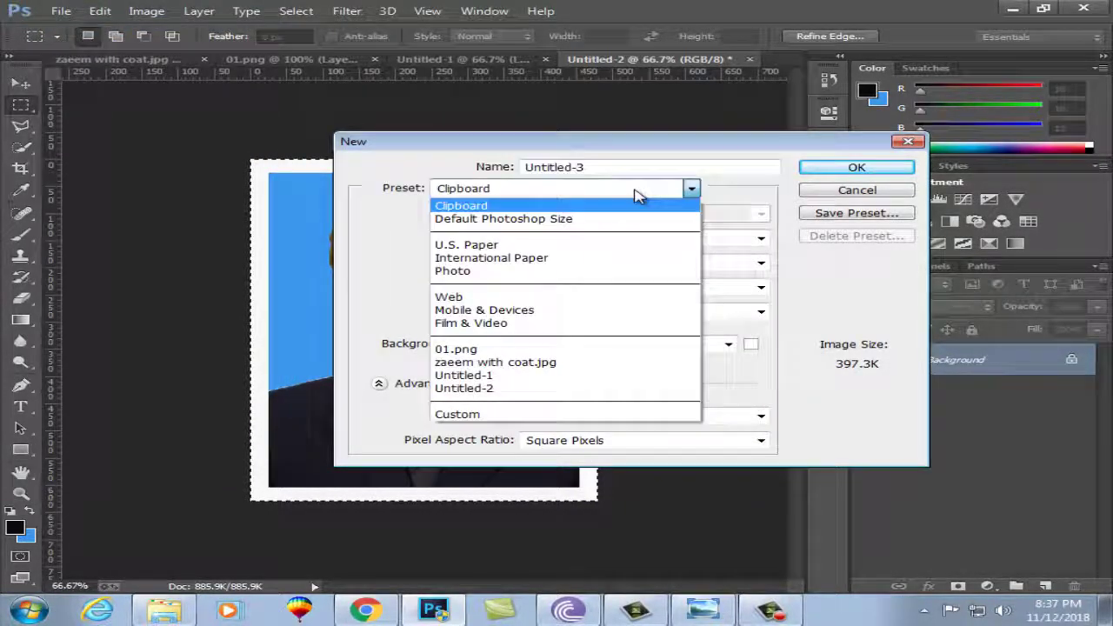
left_click(513, 259)
left_click(600, 215)
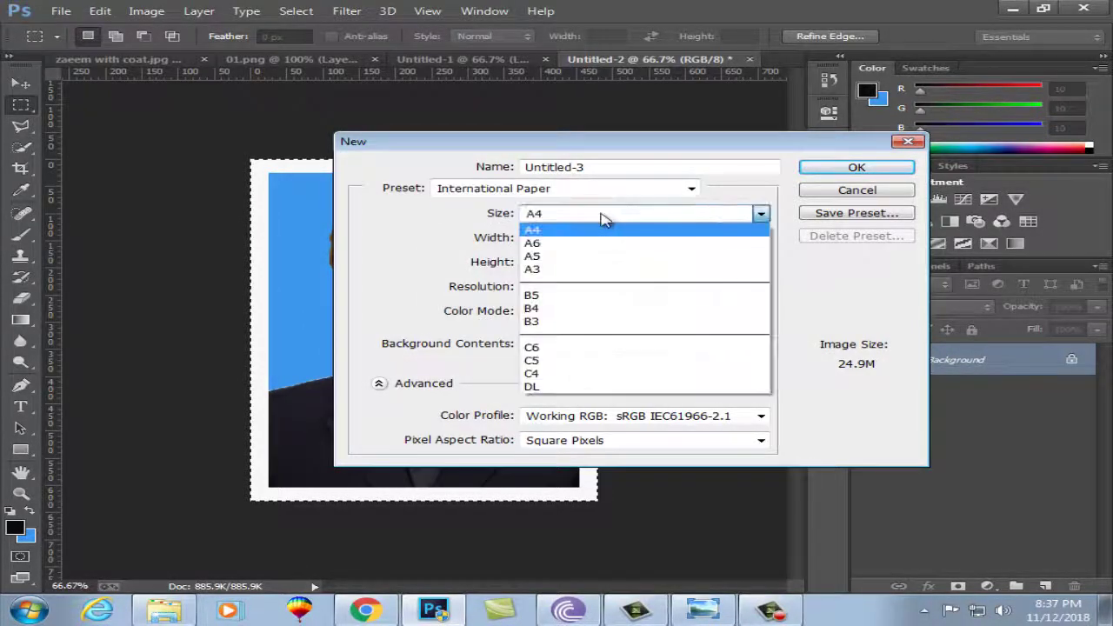
left_click(606, 217)
left_click(853, 168)
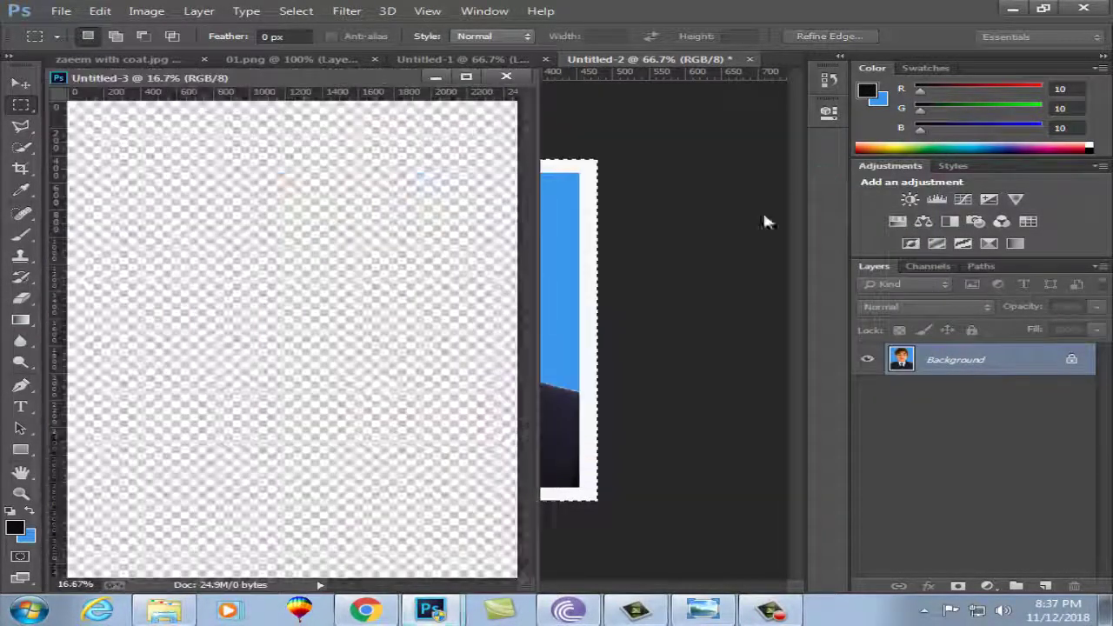
left_click_drag(343, 78, 632, 61)
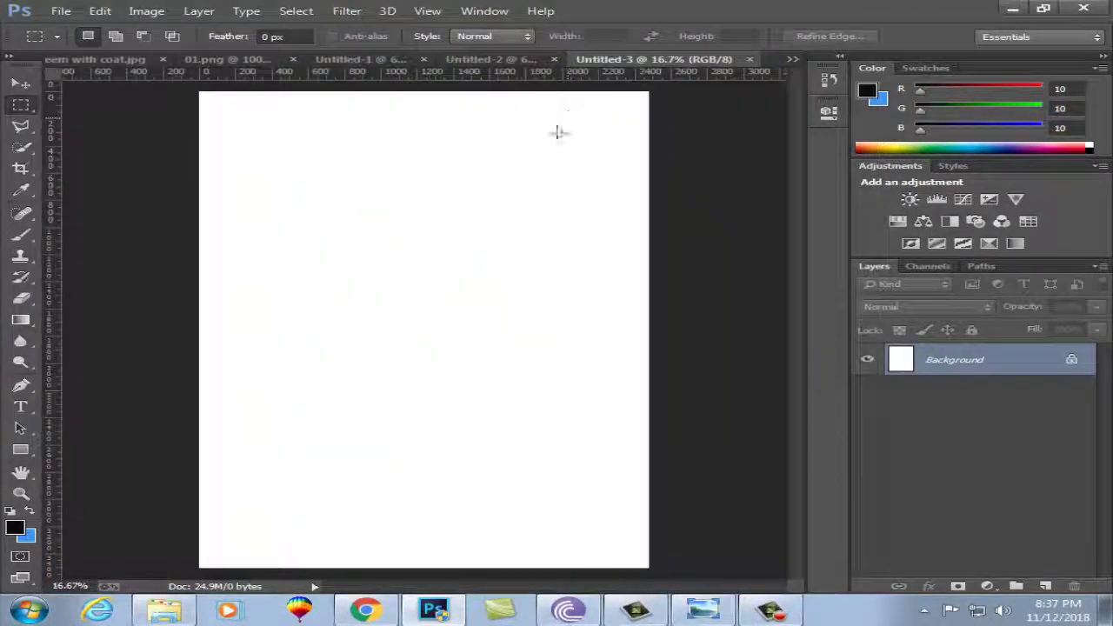
Step: Paste the bordered passport photo into Untitled-3 and move it to the page's top-left corner
left_click(494, 58)
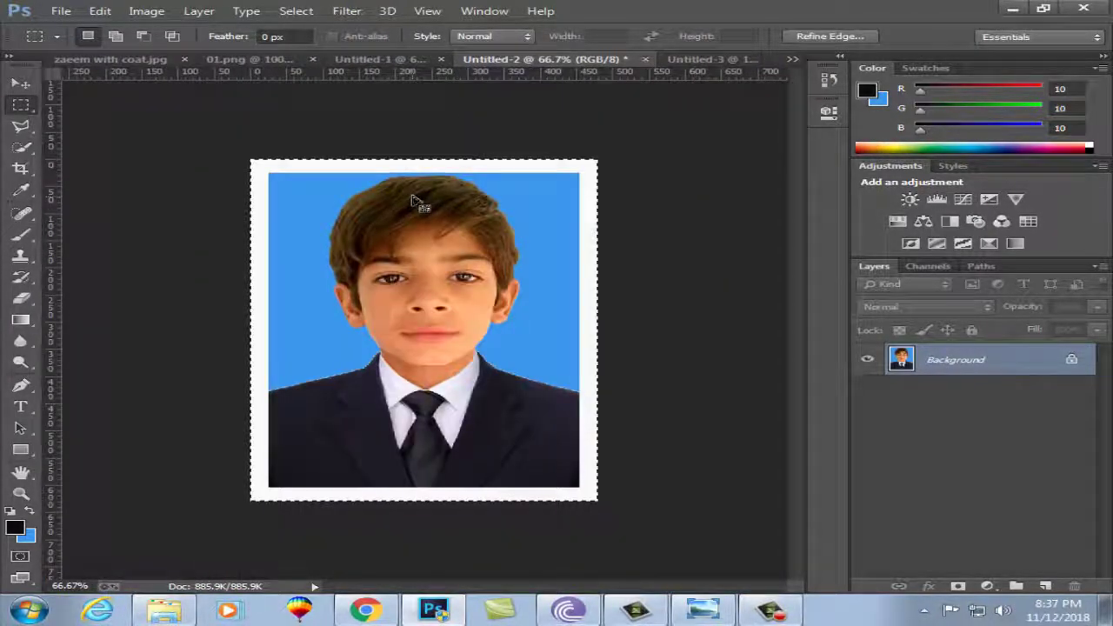
left_click(707, 61)
key("ctrl+v")
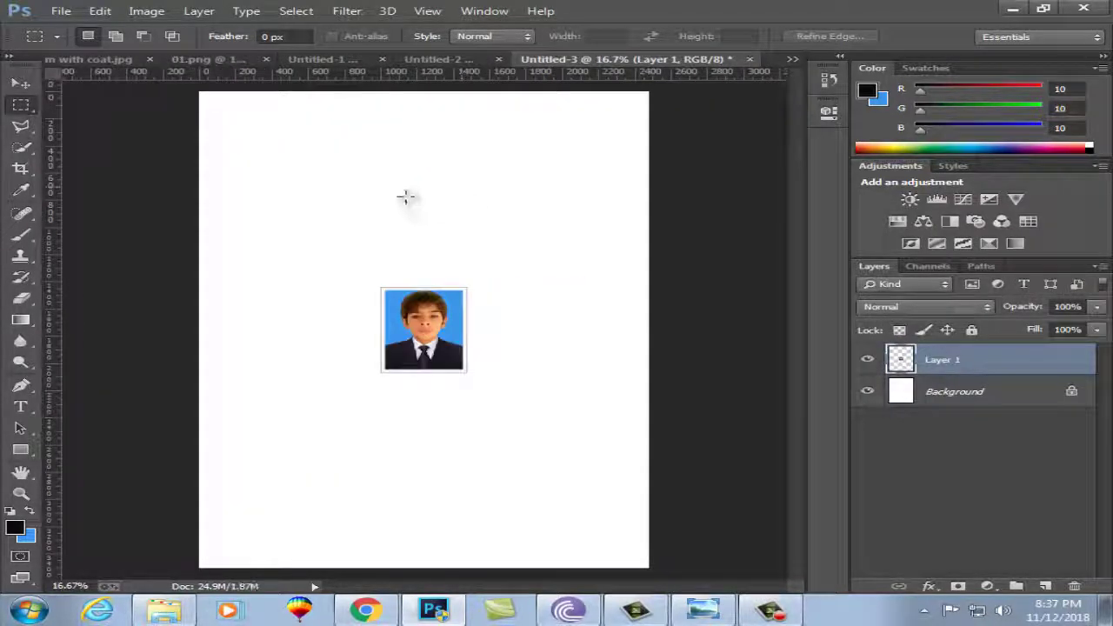
key("v")
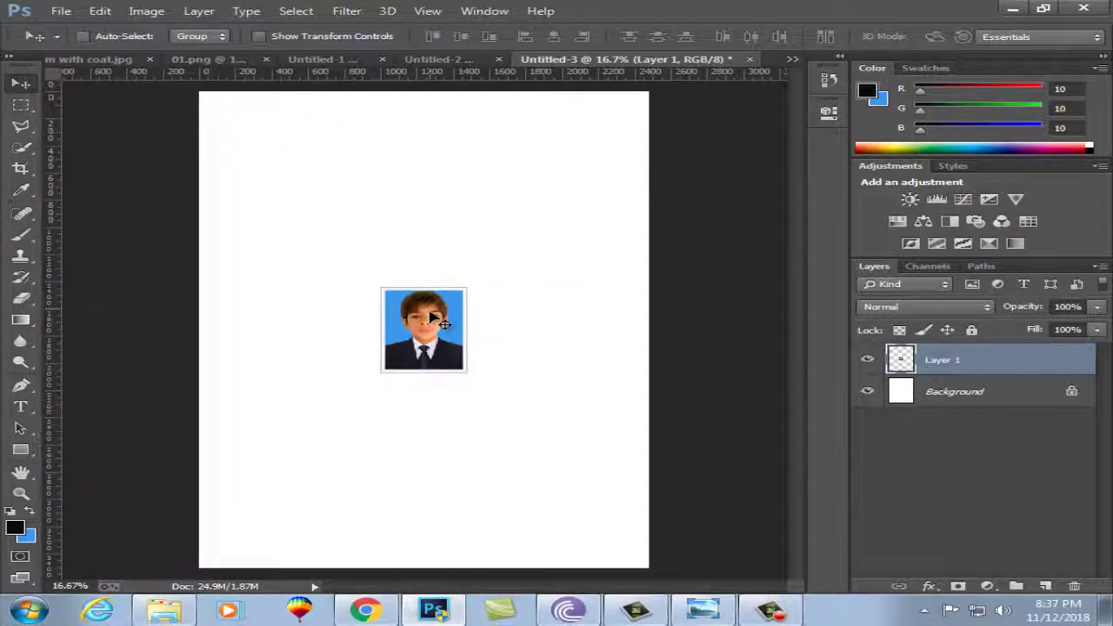
mouse_move(427, 324)
left_mouse_down()
mouse_move(256, 137)
mouse_move(567, 150)
left_mouse_up()
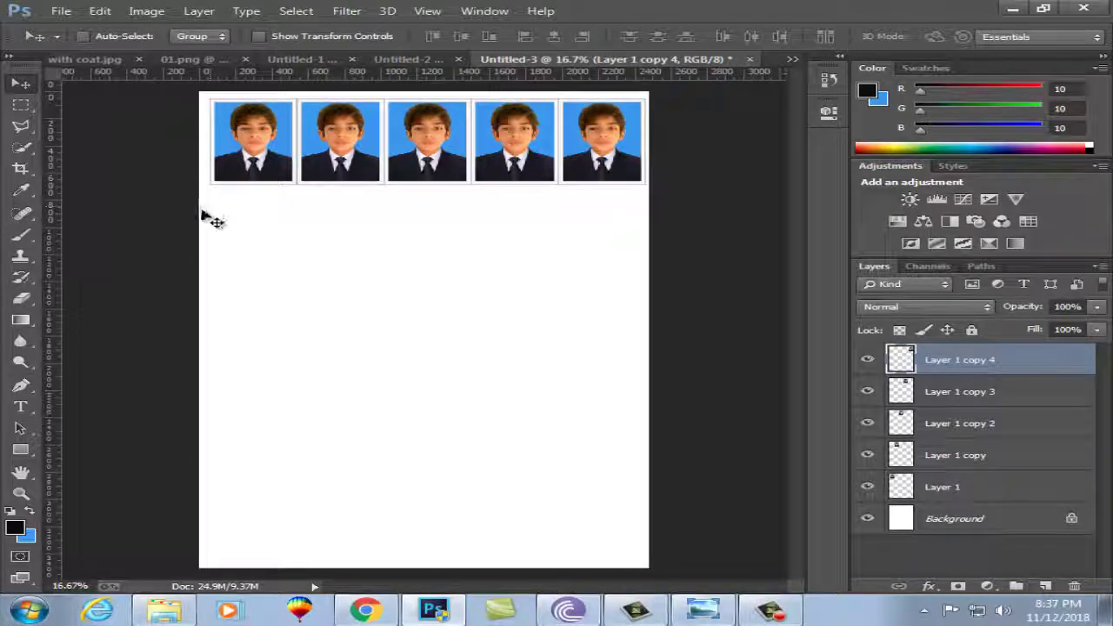
Step: Duplicate the five-photo row down into a 5×5 grid and flatten everything into Background
left_click_drag(202, 208, 638, 152)
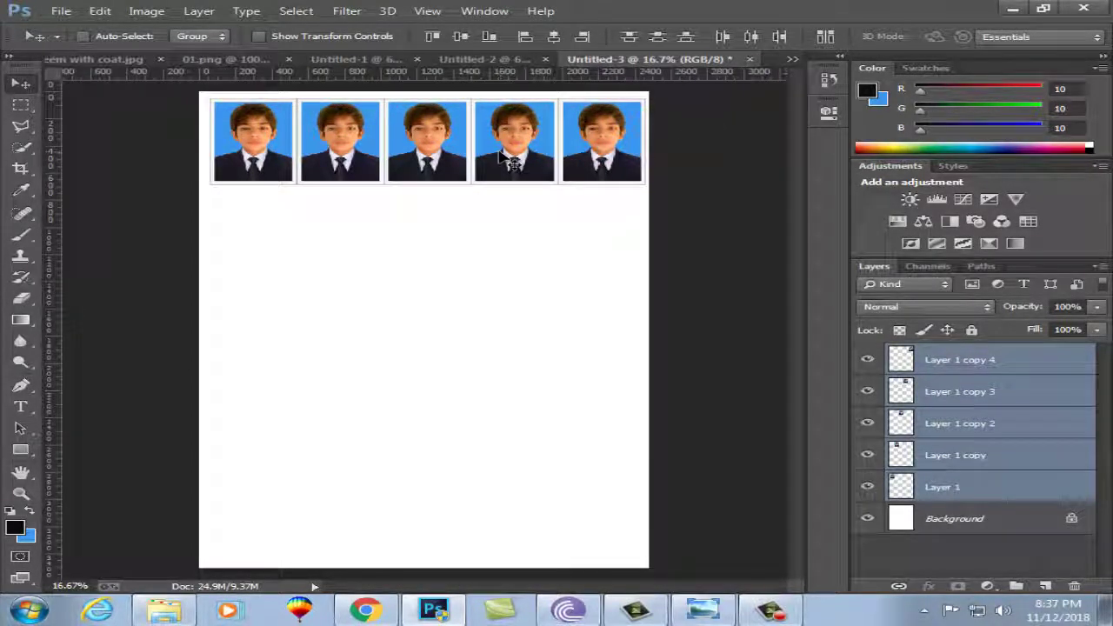
left_click_drag(437, 126, 427, 466)
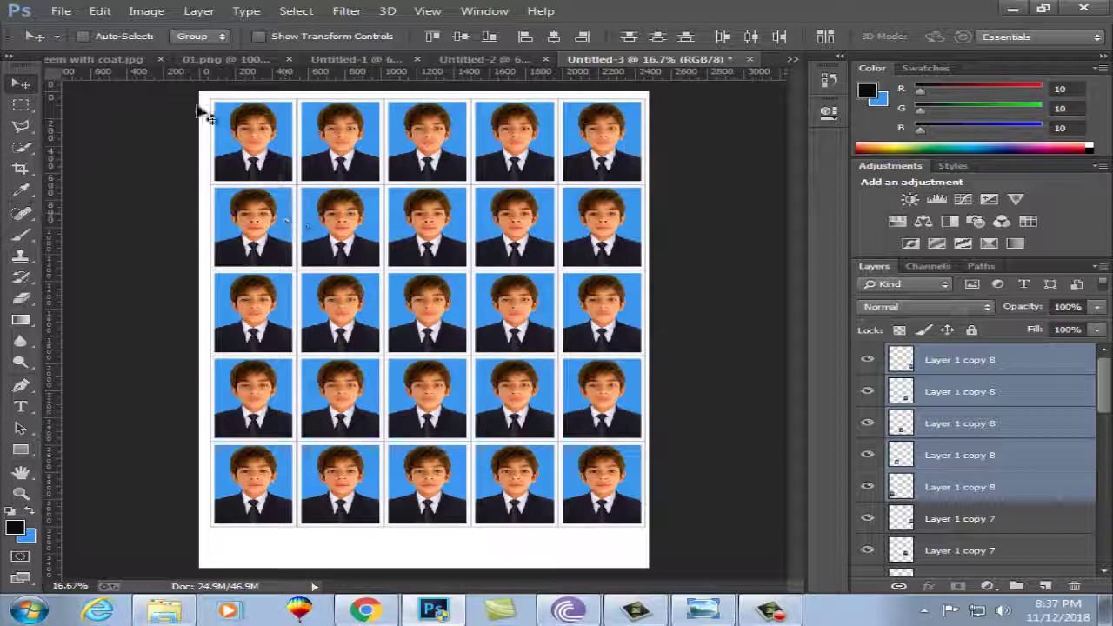
left_click_drag(199, 104, 718, 504)
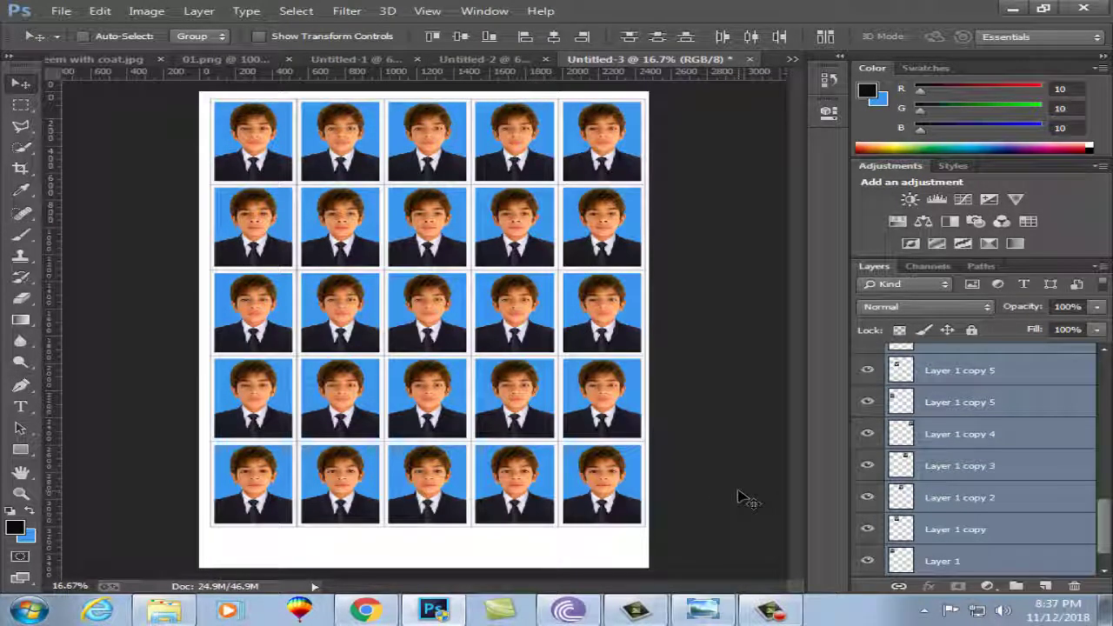
key("ctrl+e")
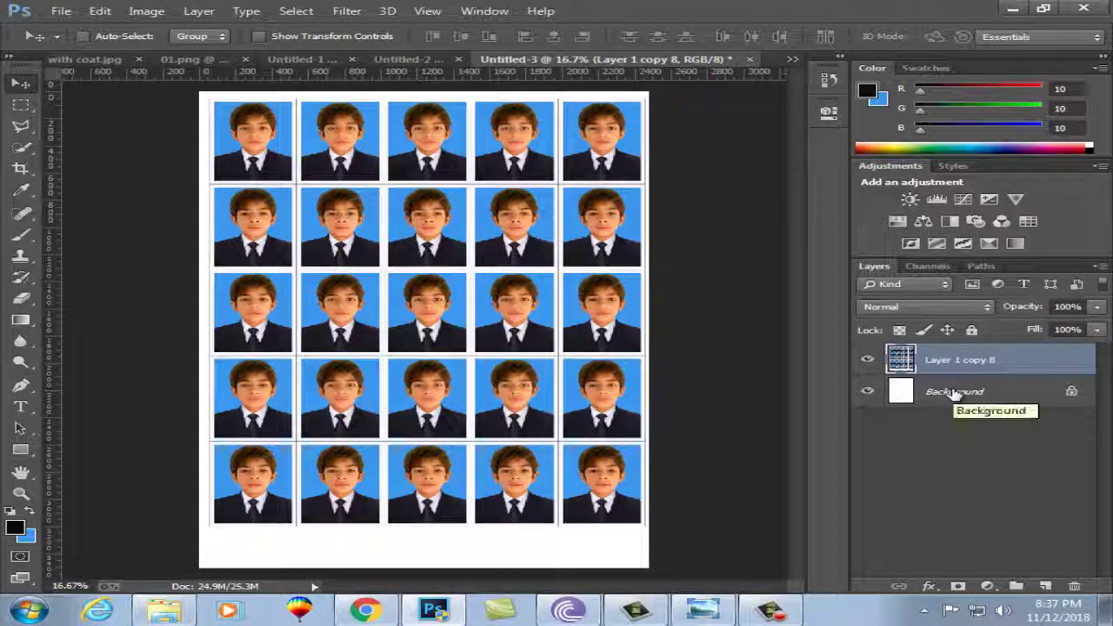
left_click(954, 393, "shift")
key("ctrl+e")
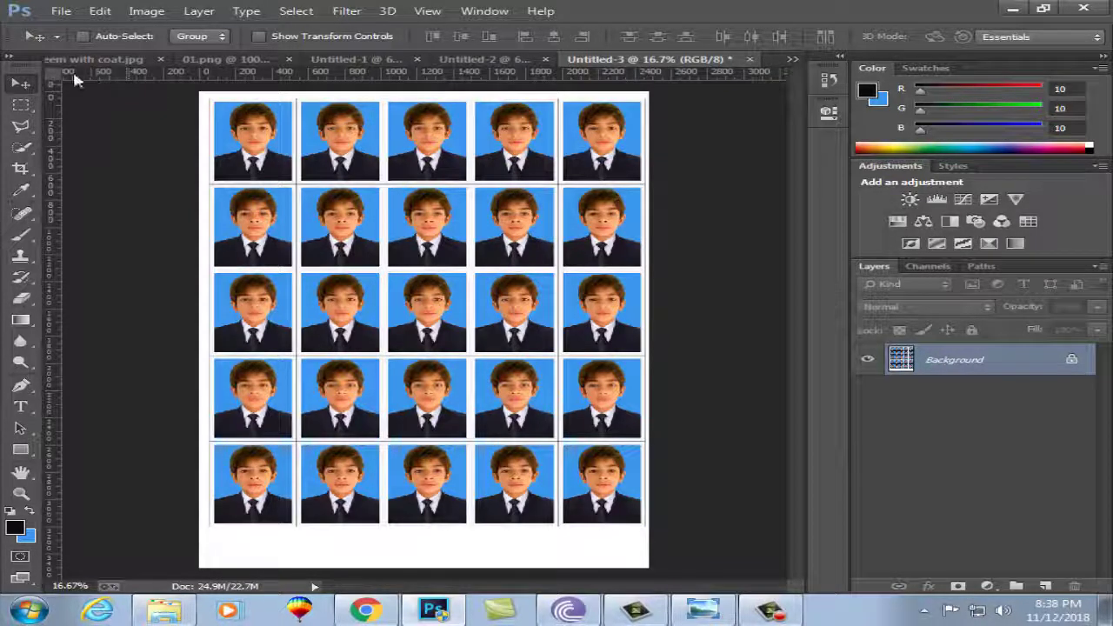
Step: Start a Save As of the photo sheet in JPEG format to the Desktop
left_click(60, 10)
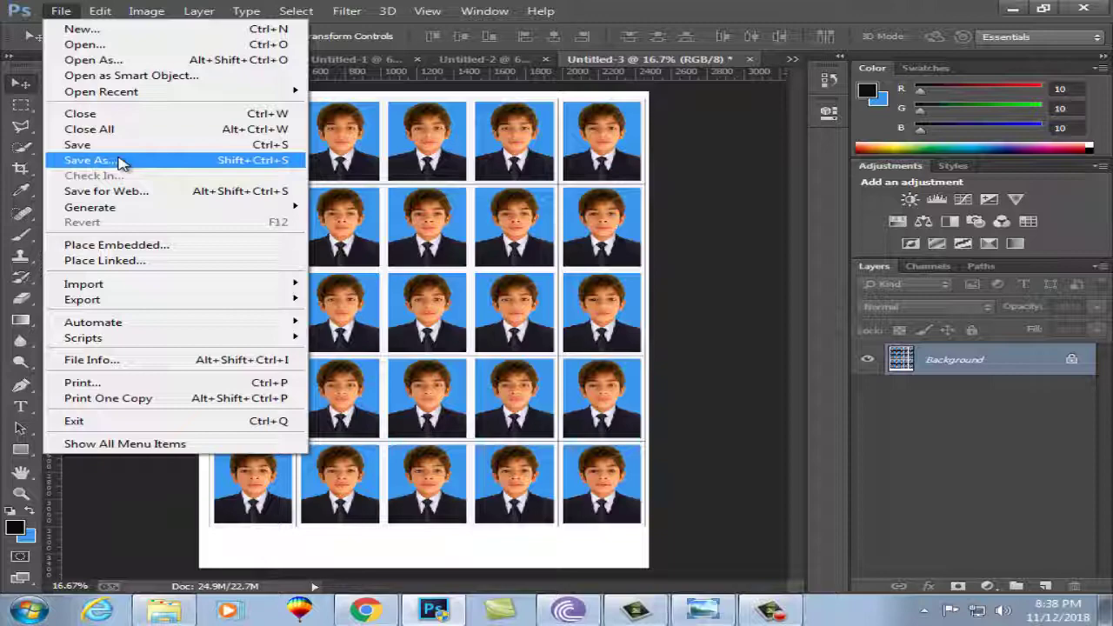
left_click(121, 163)
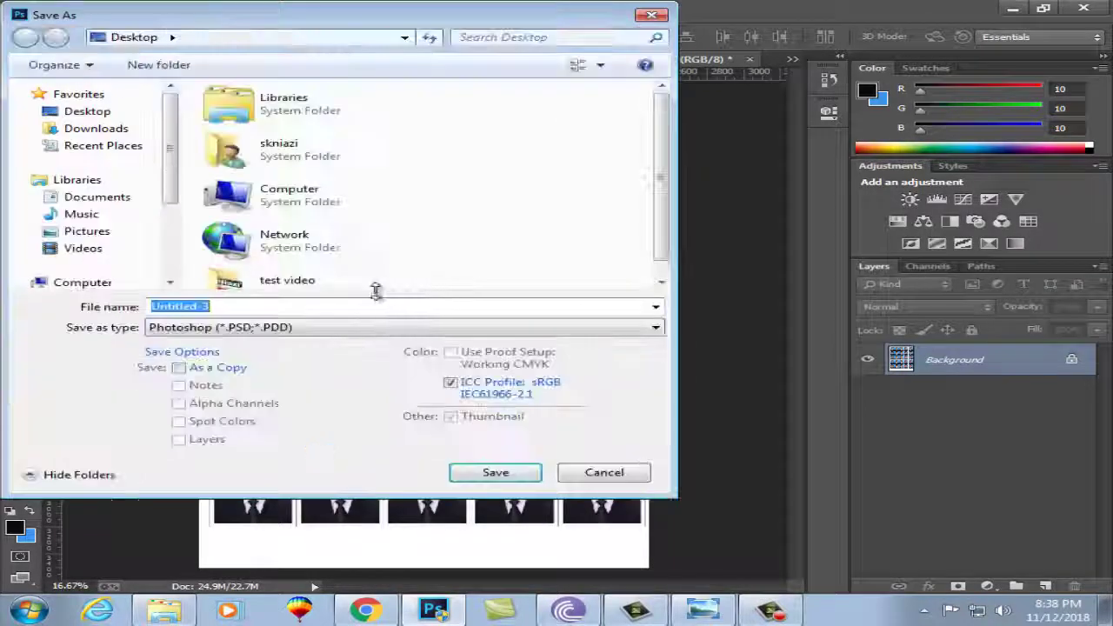
left_click(396, 327)
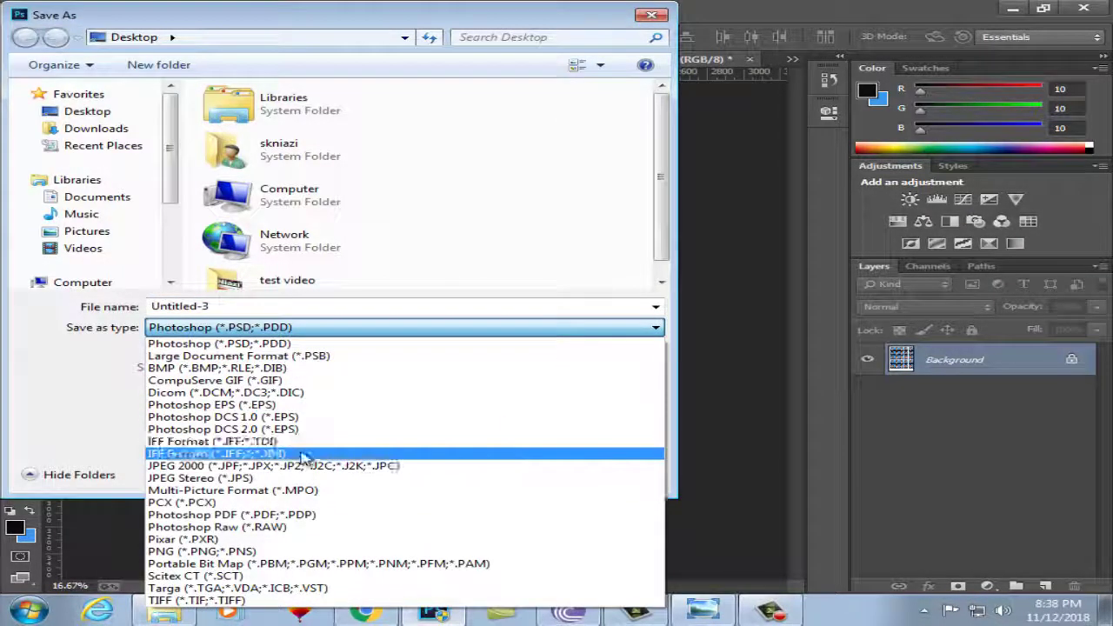
left_click(315, 434)
left_click(289, 306)
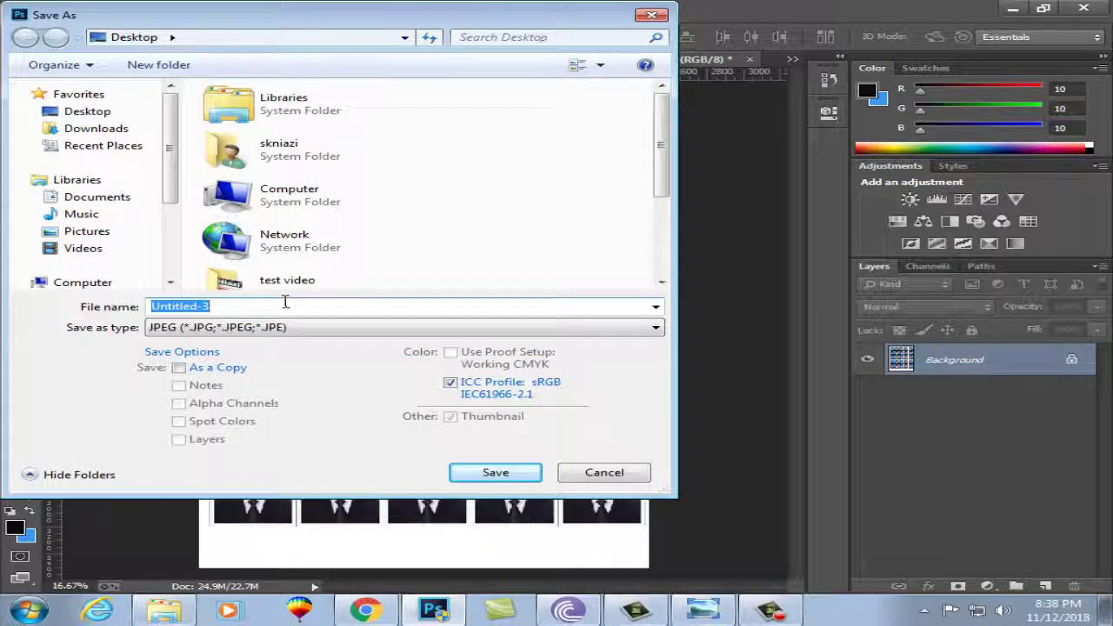
left_click(87, 111)
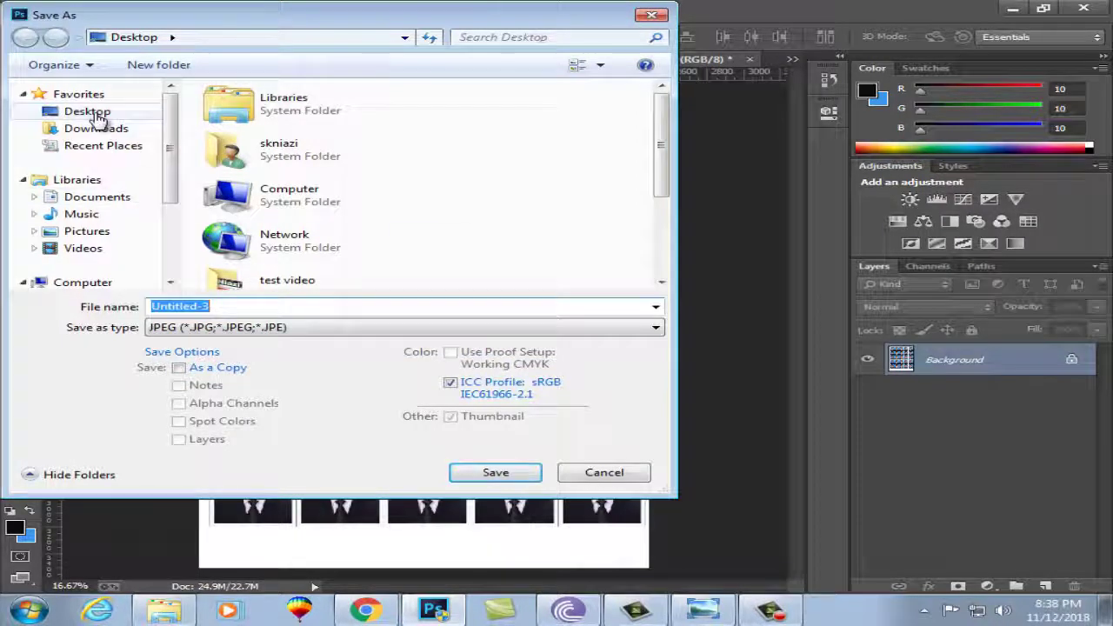
Step: Name it 'three piece passport size photo', save at Maximum quality 12, and minimize Photoshop and Chrome
left_click(258, 306)
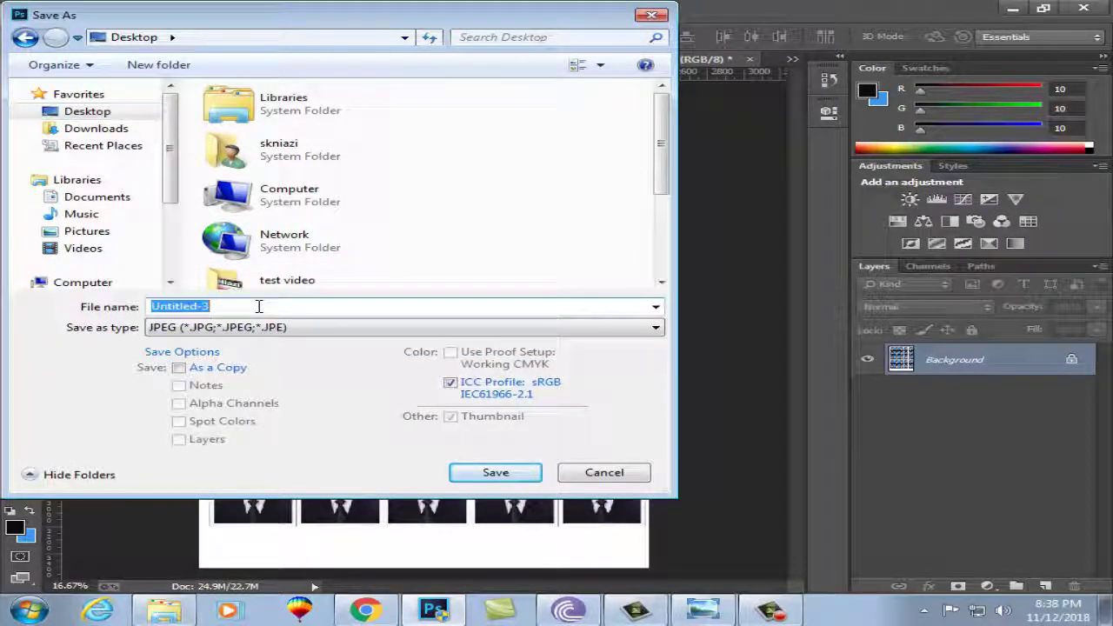
type("three ")
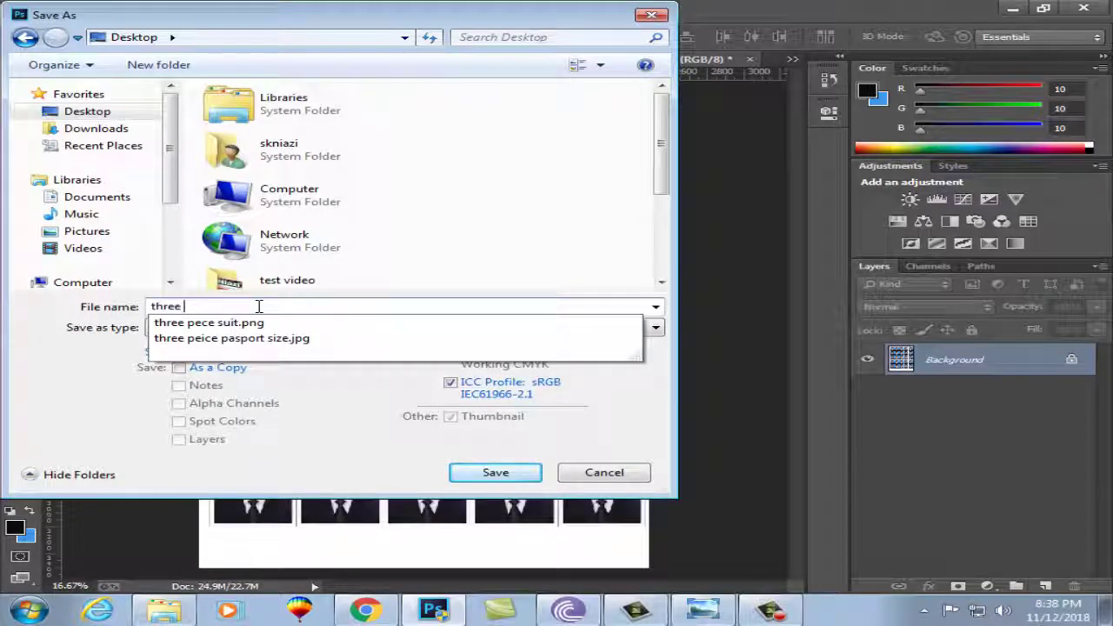
type("piece passp")
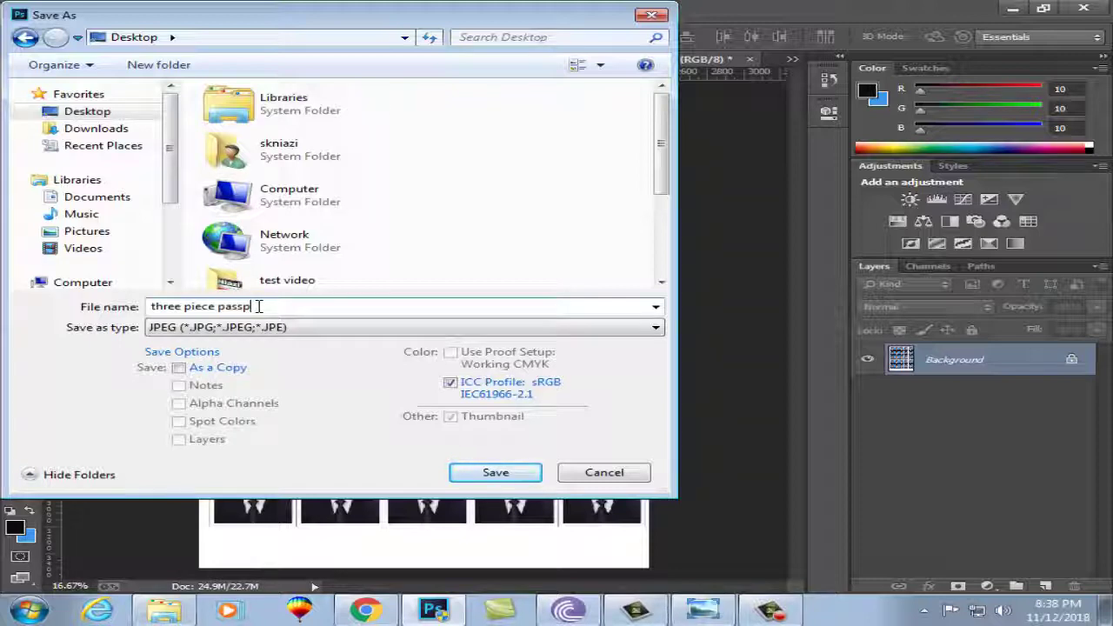
type("ze photo")
key("Return")
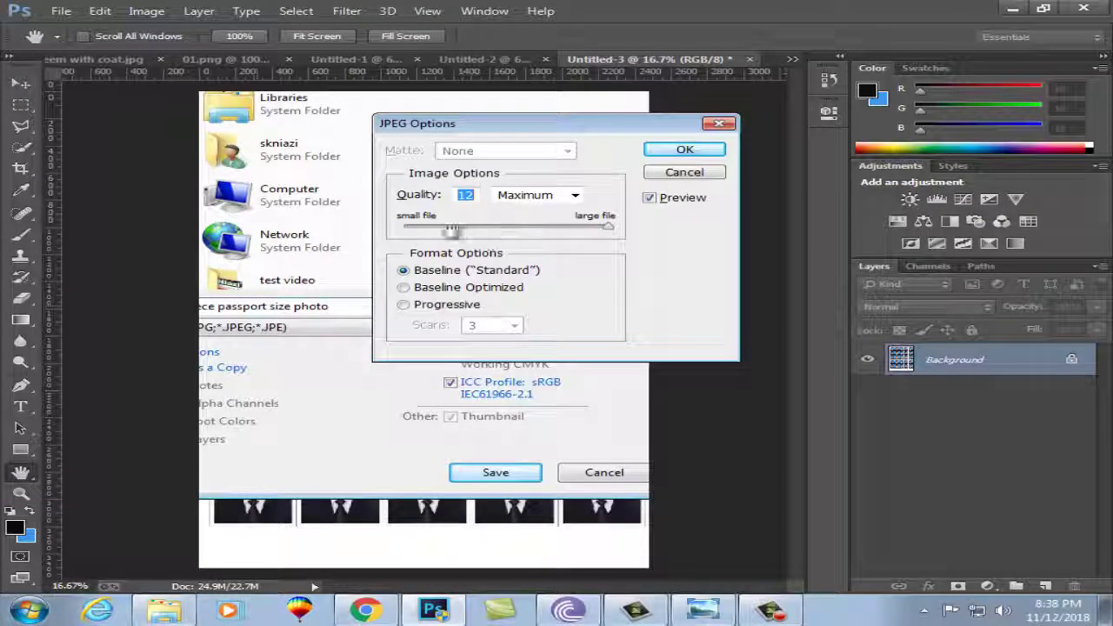
left_click(682, 151)
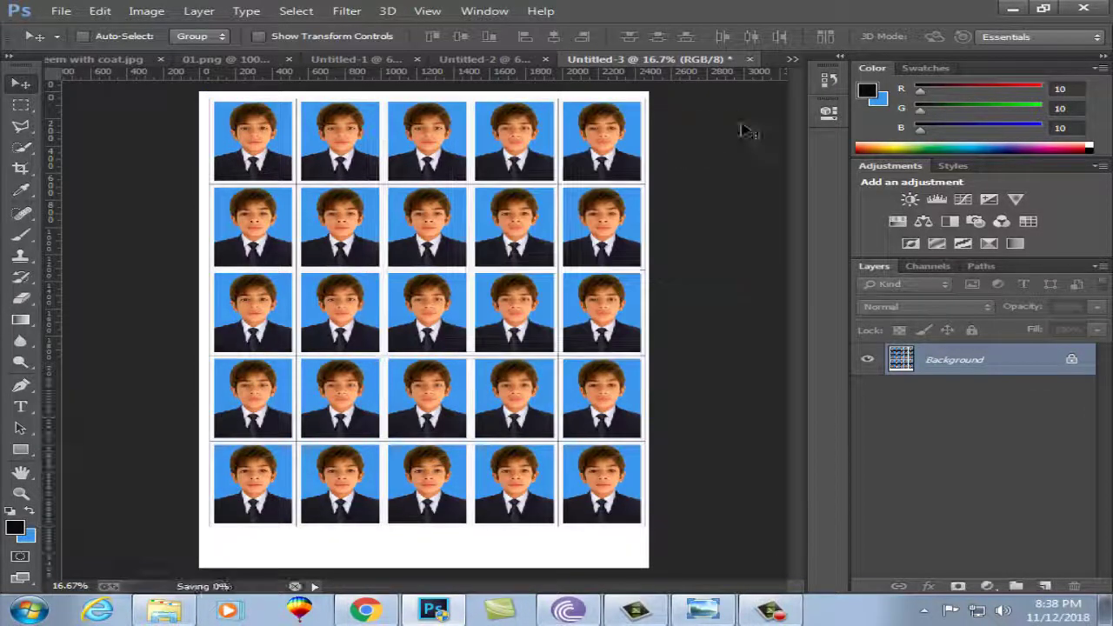
left_click(1011, 9)
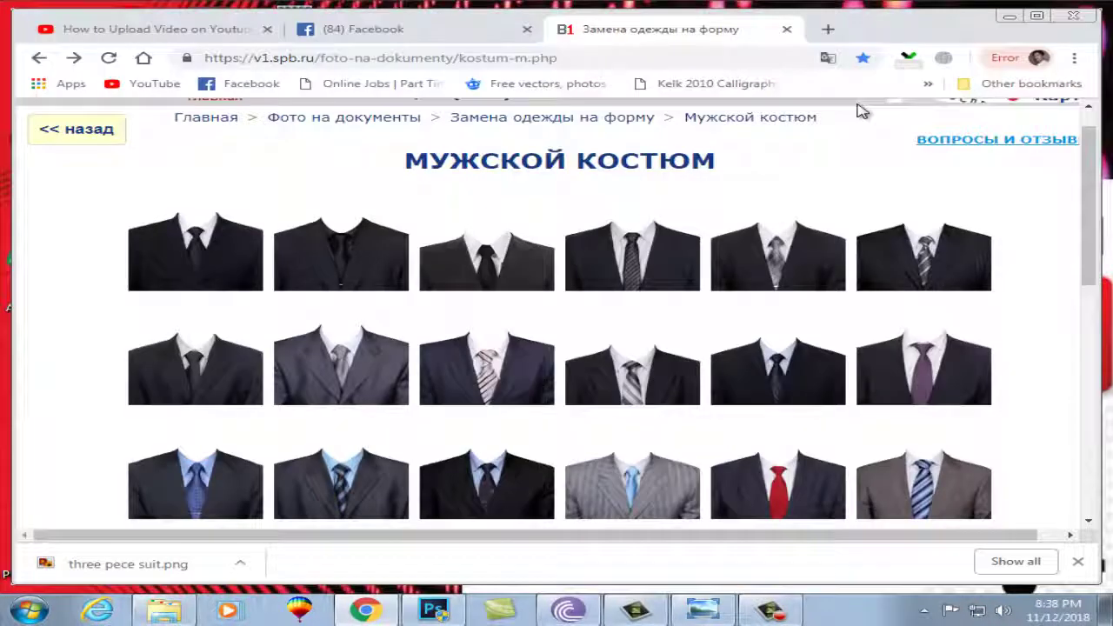
left_click(1009, 20)
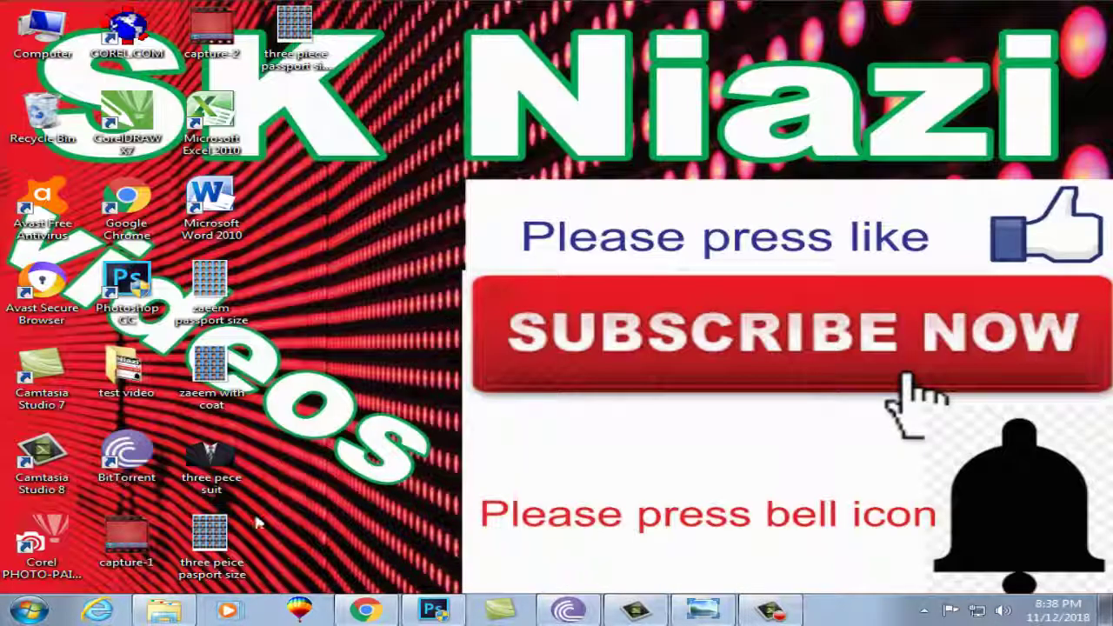
Step: Open the saved JPEG in Windows Photo Viewer, zoom in on the 25 photos, then minimize it
double_click(294, 30)
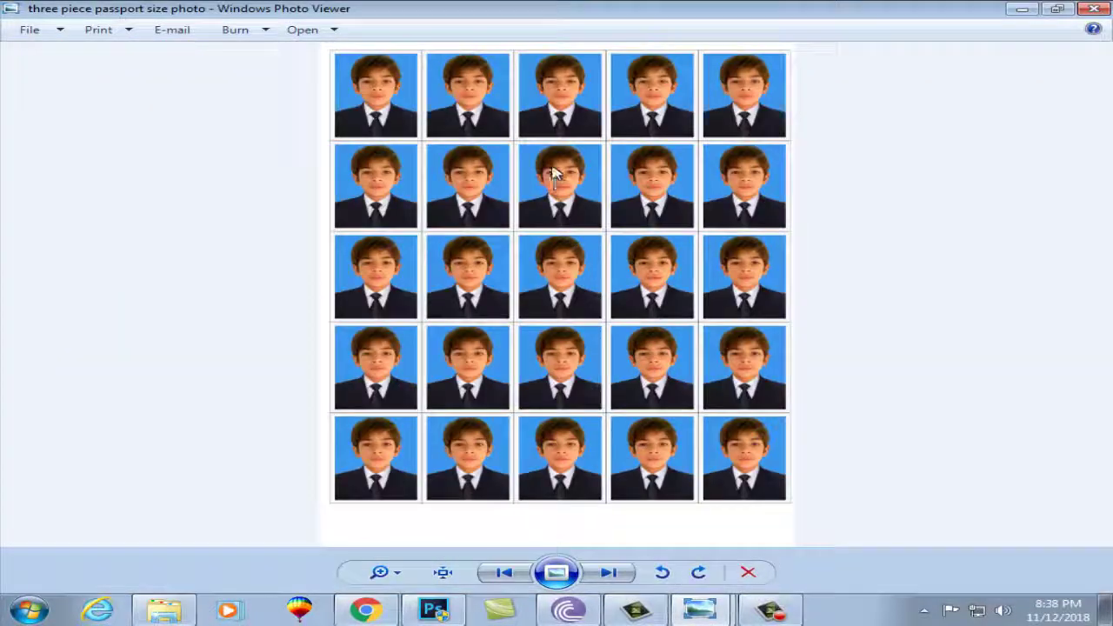
scroll(585, 182, "up", 3)
scroll(587, 167, "up", 1)
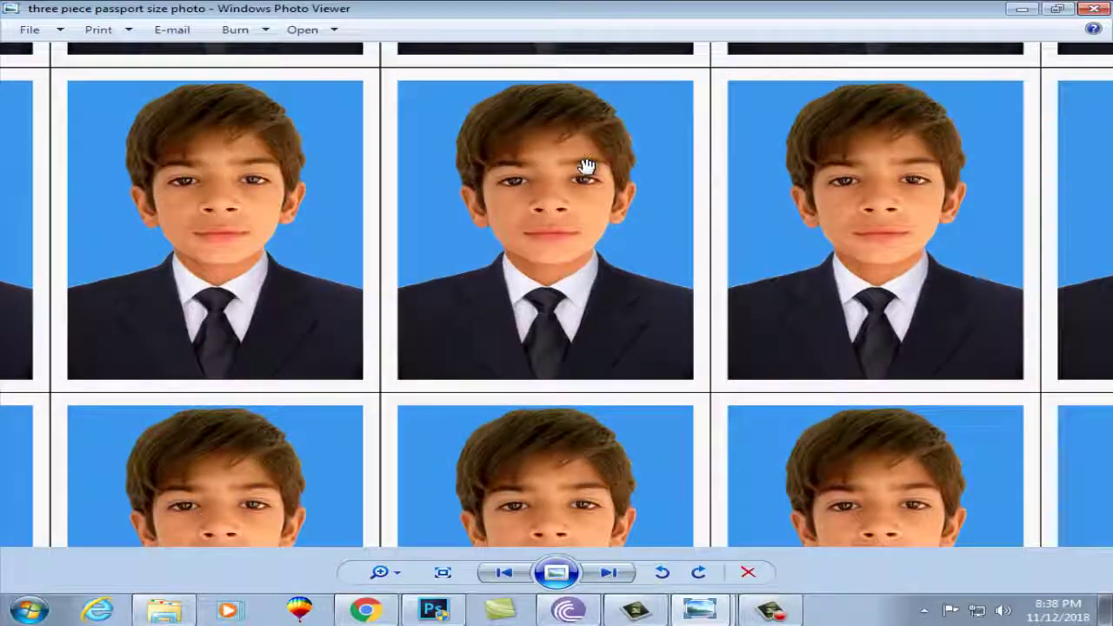
scroll(583, 174, "up", 1)
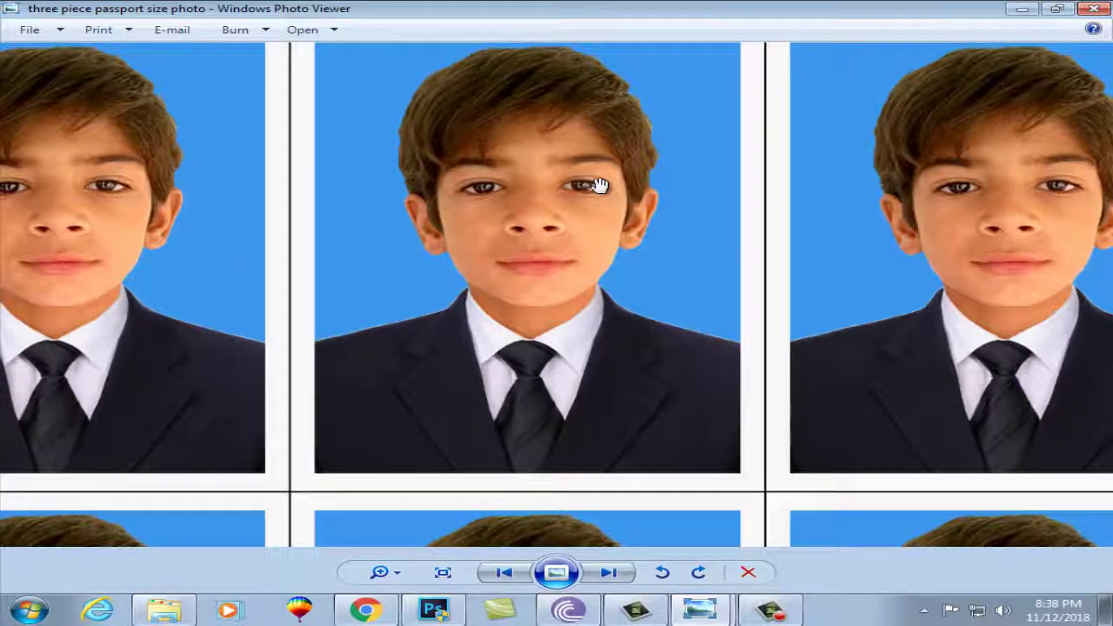
left_click(1020, 11)
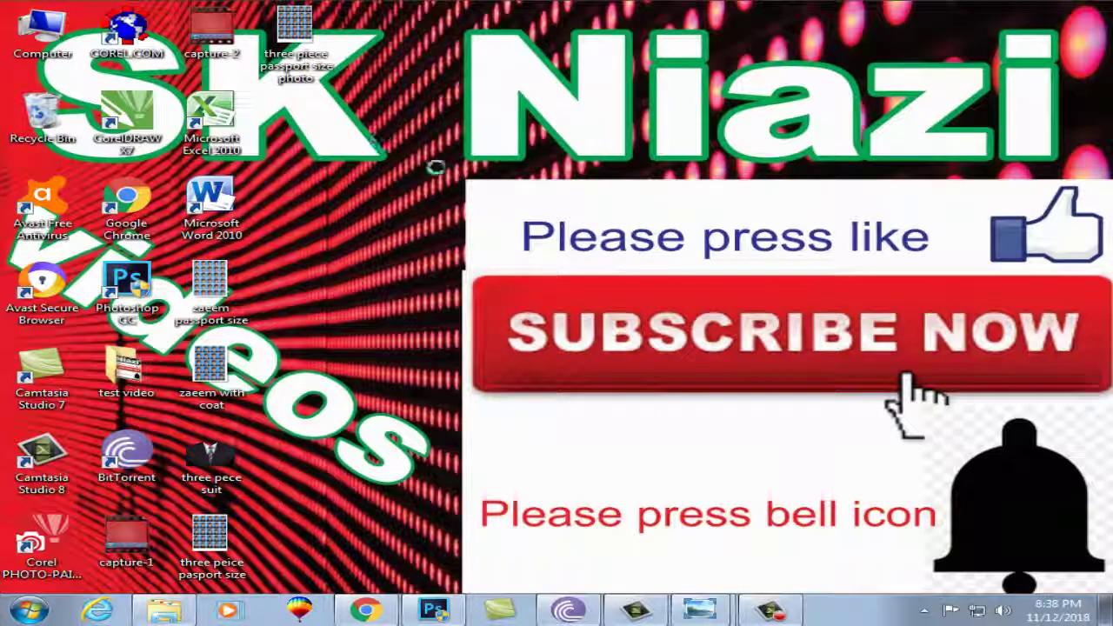
Step: Turn off Show desktop icons in the desktop's View menu, then restore the Camtasia recorder
right_click(380, 142)
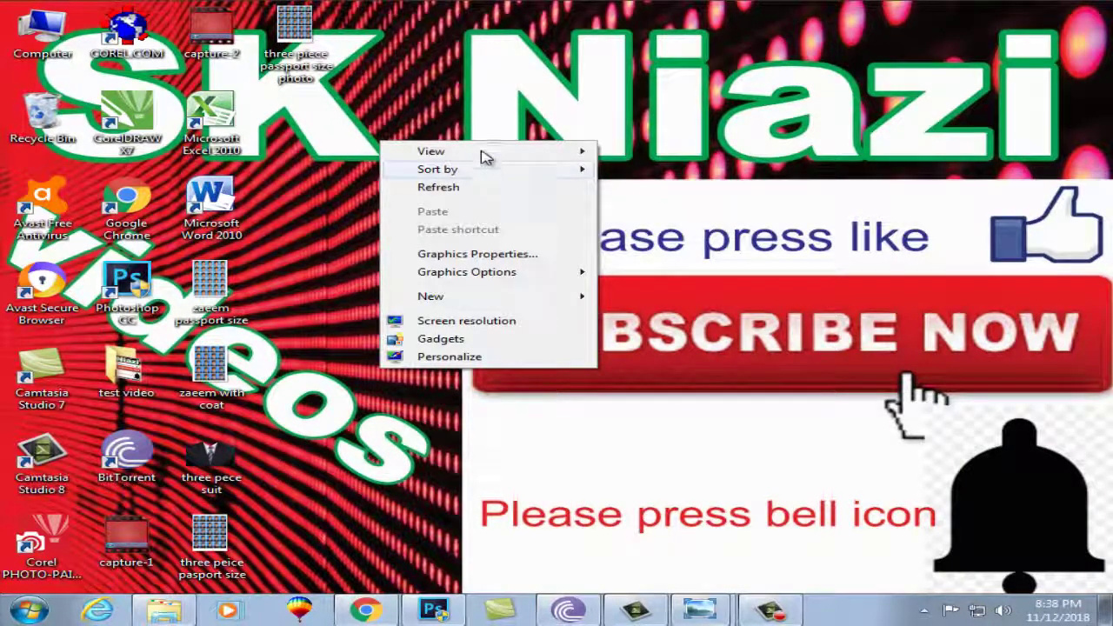
mouse_move(452, 151)
left_click(669, 254)
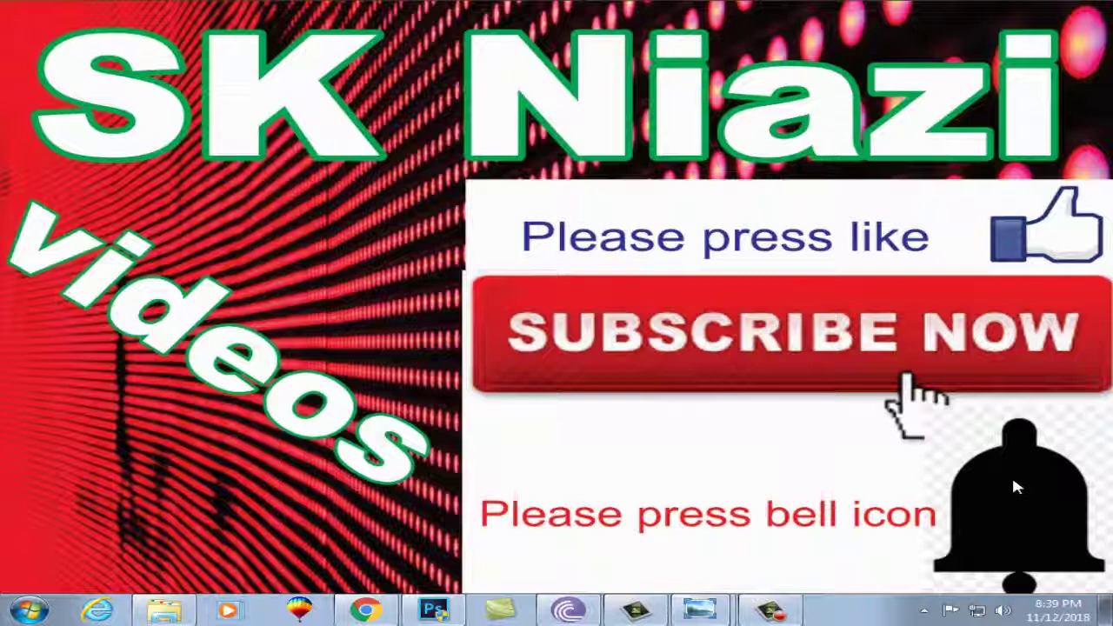
left_click(771, 612)
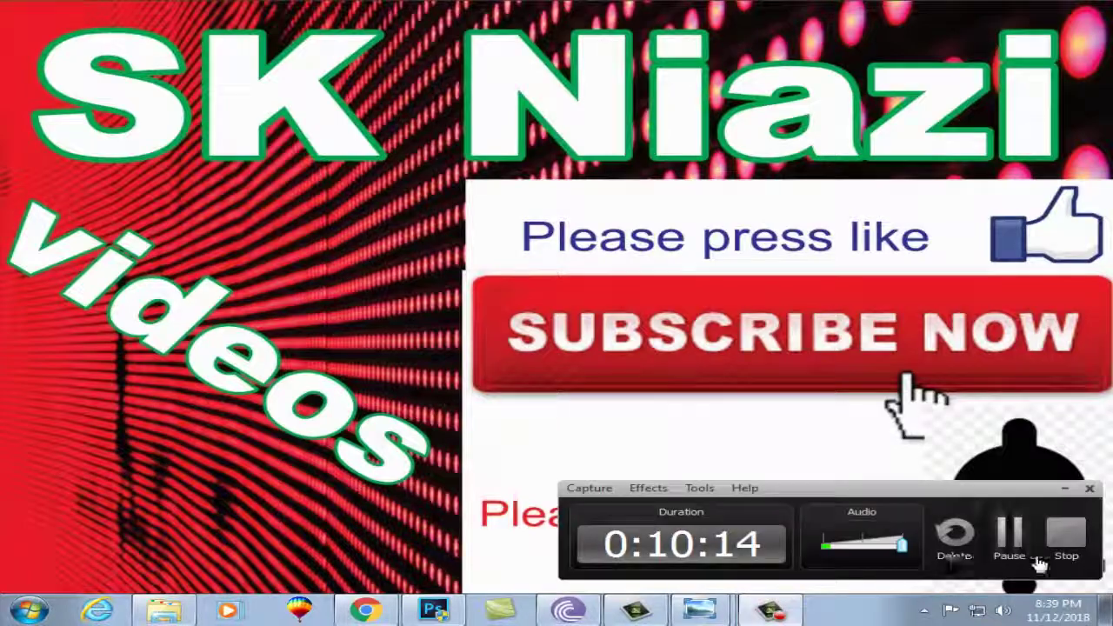